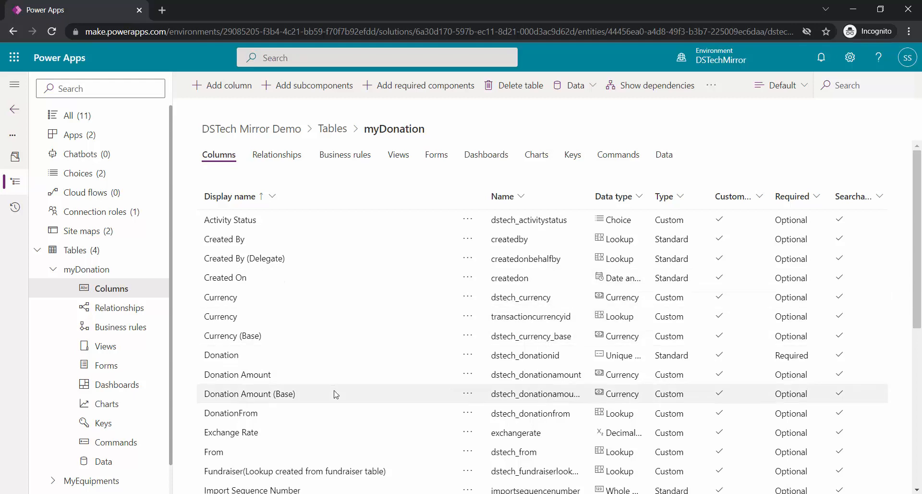
- Review the myDonation table's columns down to PanCard and open the table's forms
{"action": "scroll", "coordinate": [336, 394], "scroll_direction": "down", "scroll_amount": 5}
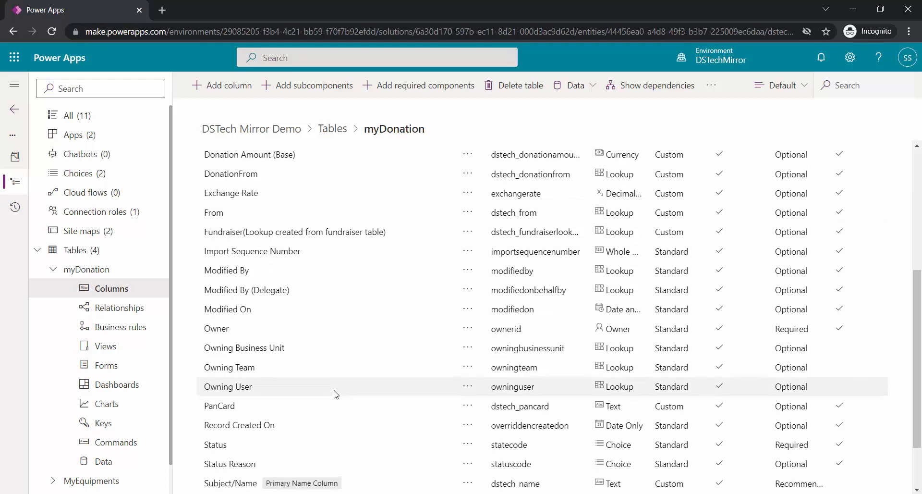
{"action": "left_click", "coordinate": [261, 408]}
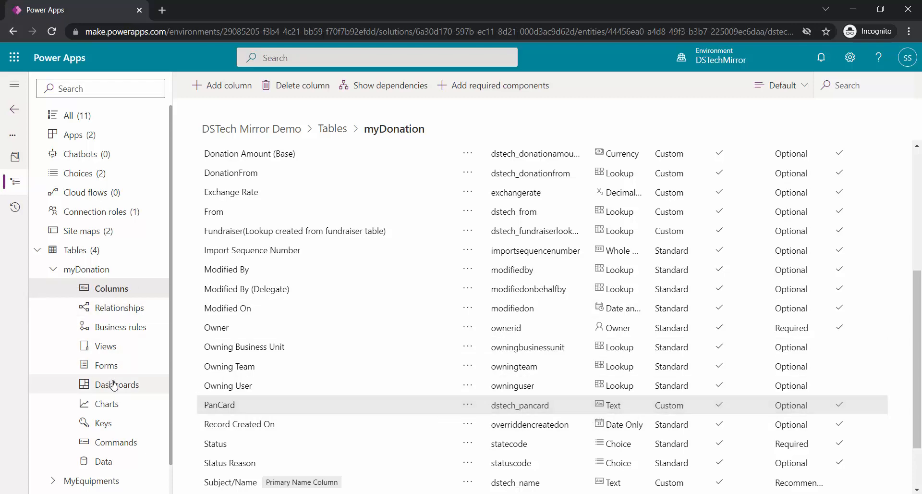
{"action": "left_click", "coordinate": [108, 366]}
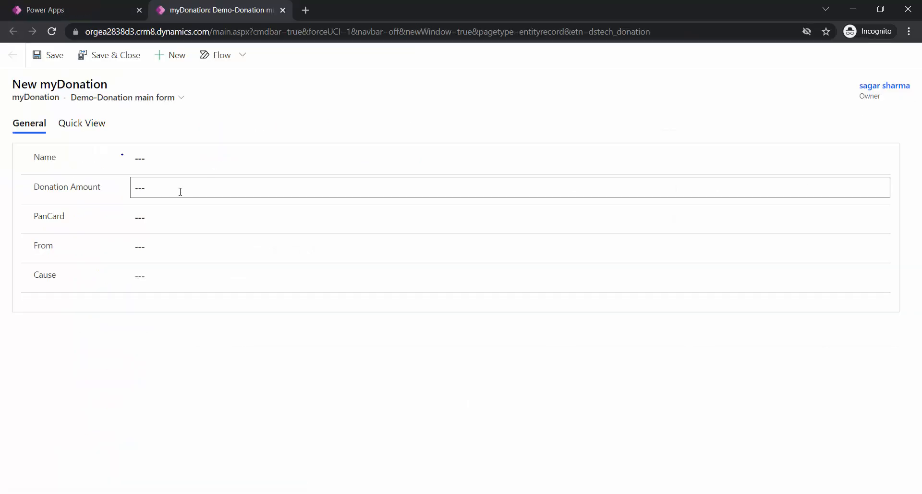
- Examine the Donation Amount and PanCard fields on the new myDonation form and dismiss the table's notice about adding and editing records
{"action": "left_click", "coordinate": [180, 191]}
{"action": "left_click", "coordinate": [114, 12]}
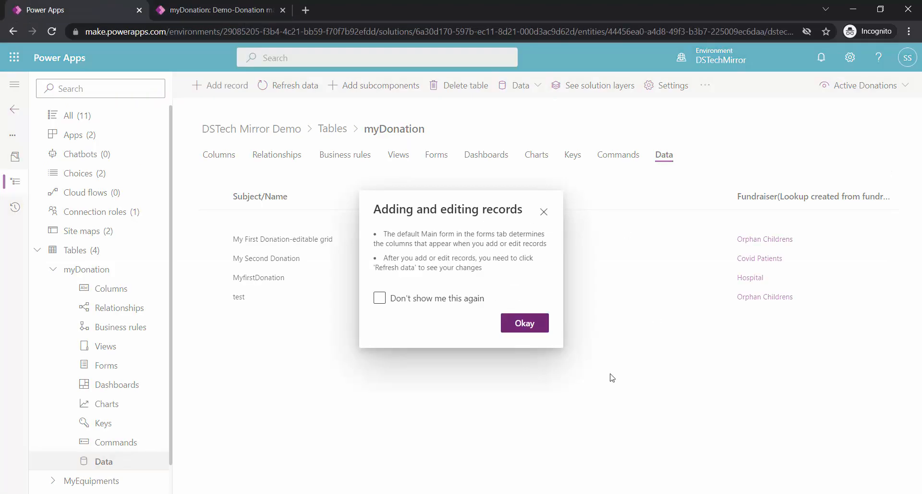
{"action": "left_click", "coordinate": [530, 330]}
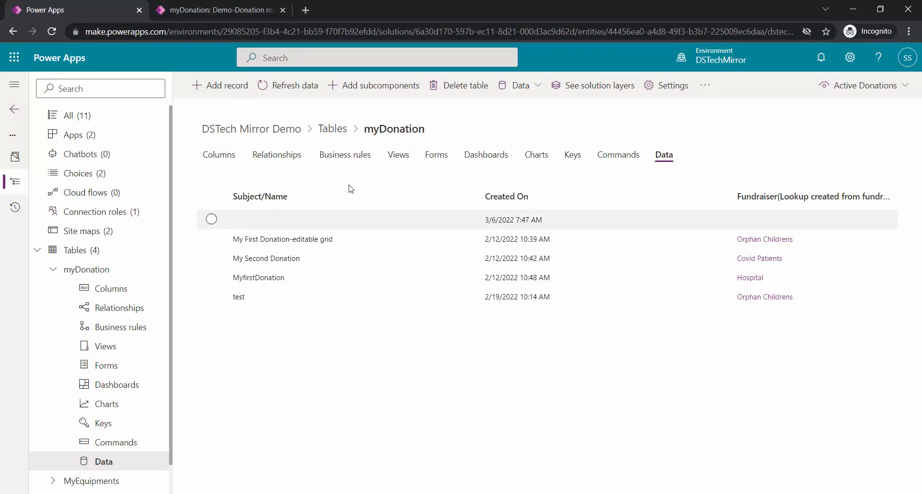
{"action": "left_click", "coordinate": [197, 10]}
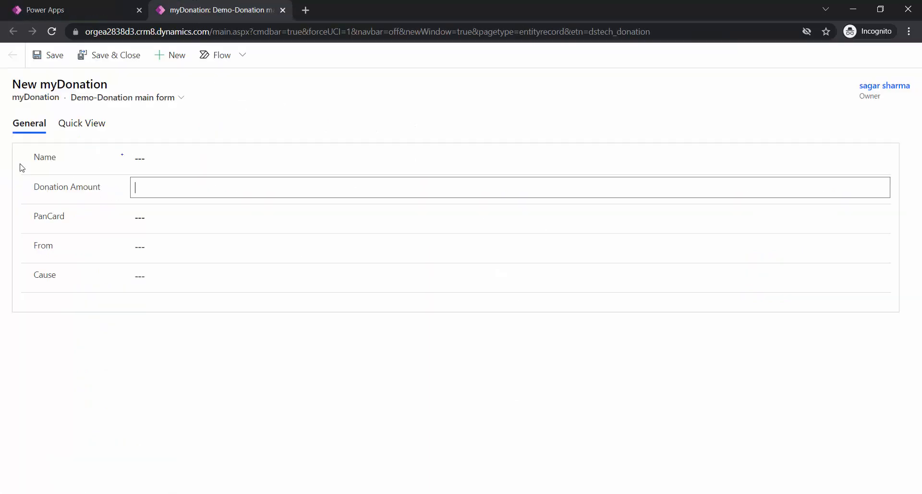
- Return to the myDonation table in Power Apps and add a new business rule
{"action": "left_click", "coordinate": [125, 9]}
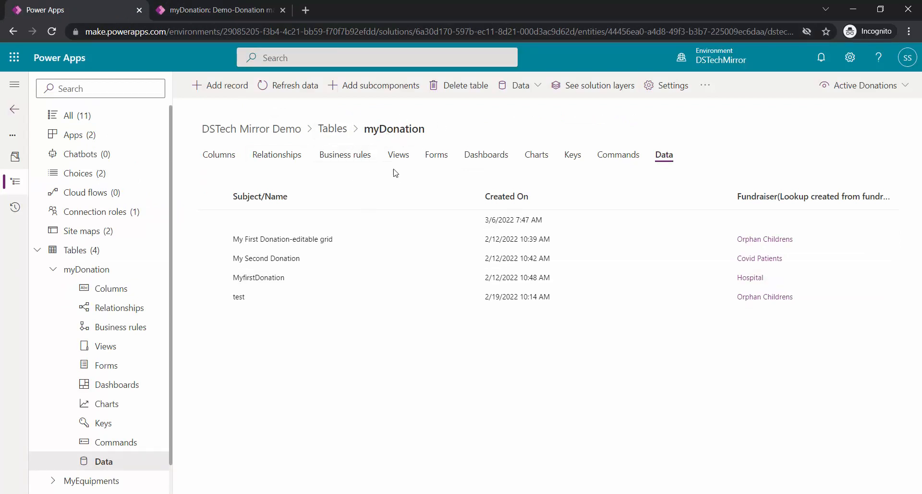
{"action": "left_click", "coordinate": [349, 159]}
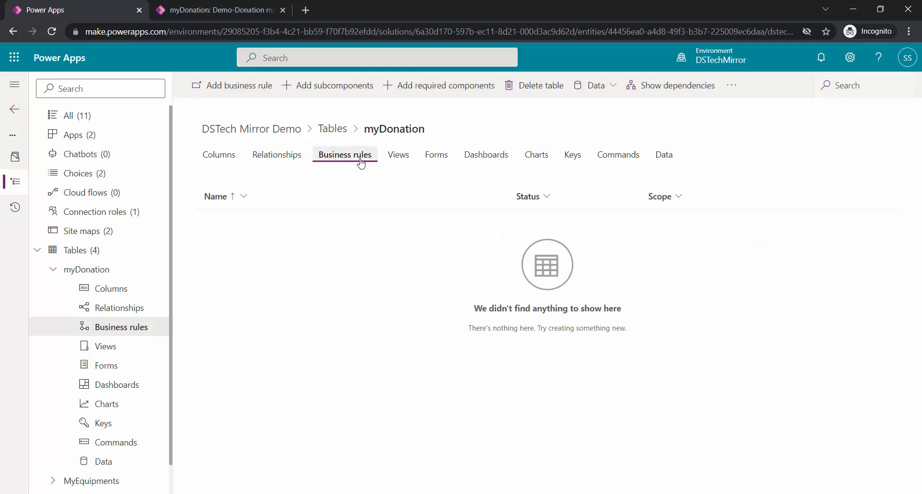
{"action": "left_click", "coordinate": [226, 87]}
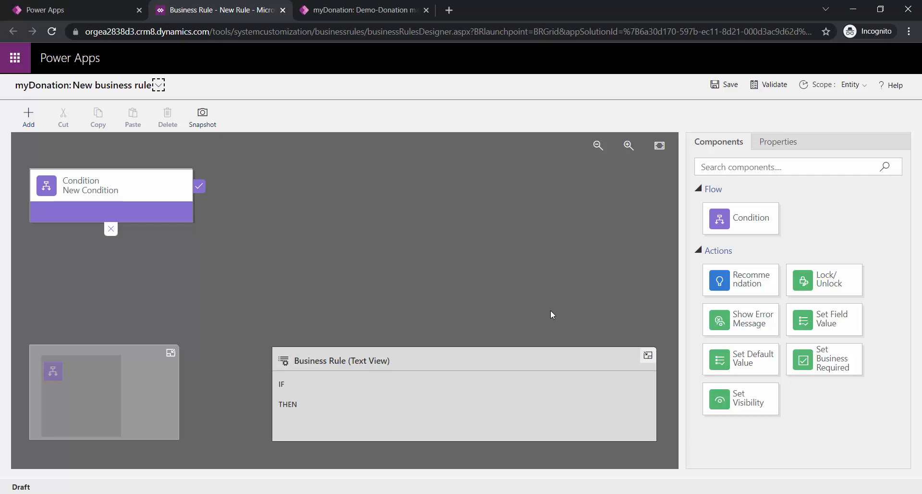
- Look over the components that can be added to the business rule and check the new myDonation form
{"action": "left_click", "coordinate": [25, 121]}
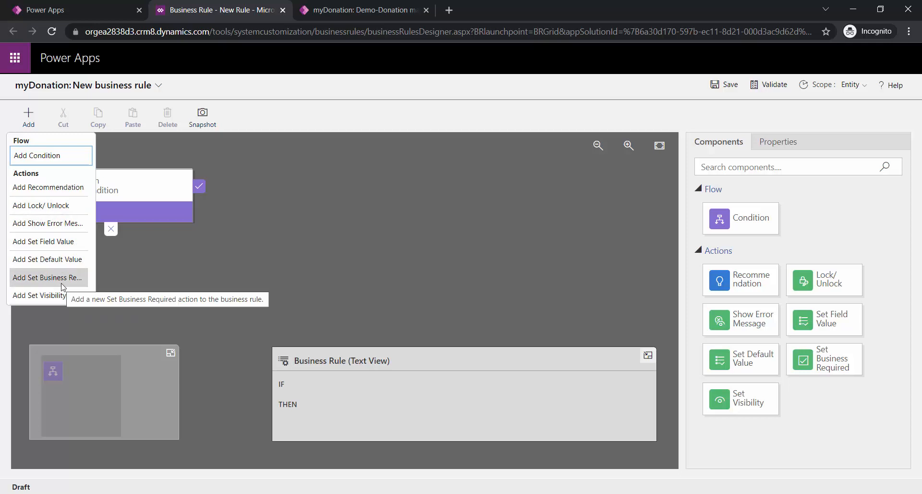
{"action": "left_click", "coordinate": [326, 116]}
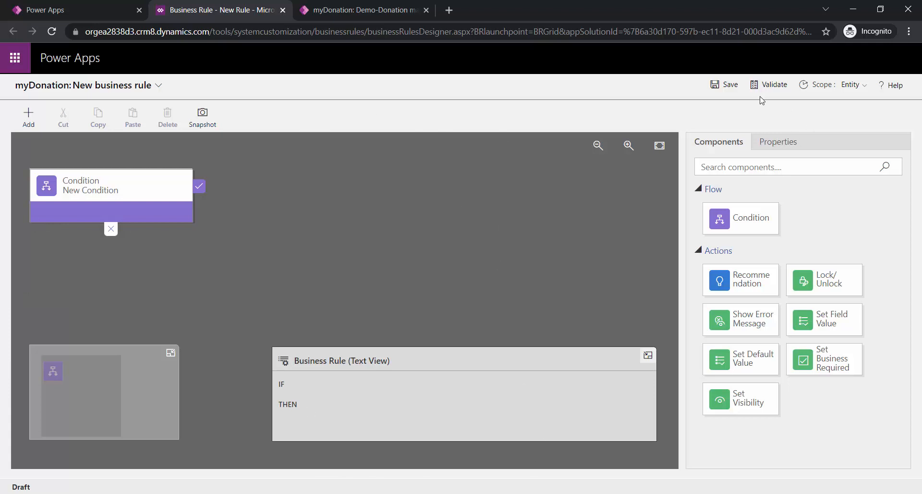
{"action": "left_click", "coordinate": [783, 91]}
{"action": "left_click", "coordinate": [365, 9]}
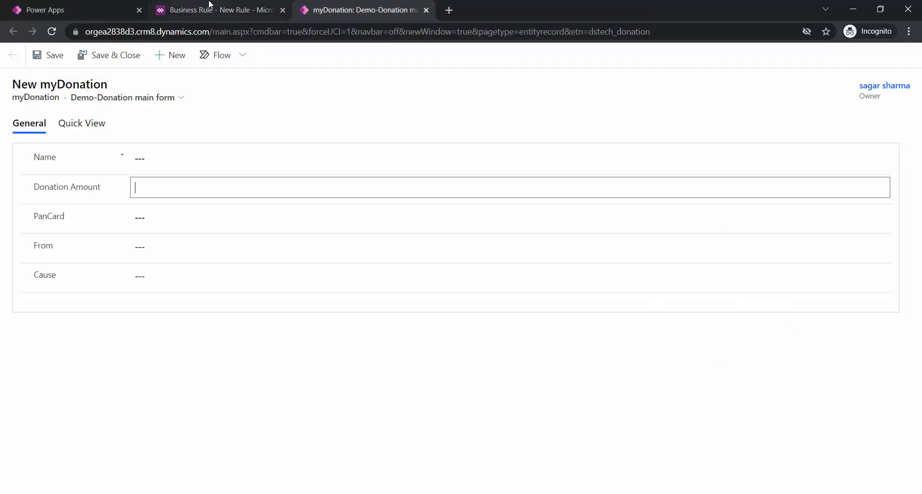
{"action": "left_click", "coordinate": [236, 8]}
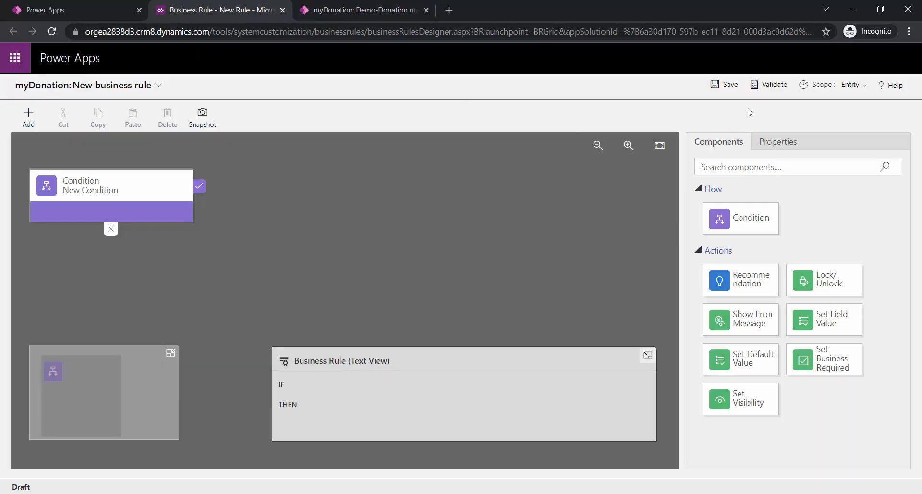
- Try the Entity, All Forms, Demo-Donation main form and Information scopes for the business rule
{"action": "left_click", "coordinate": [854, 85]}
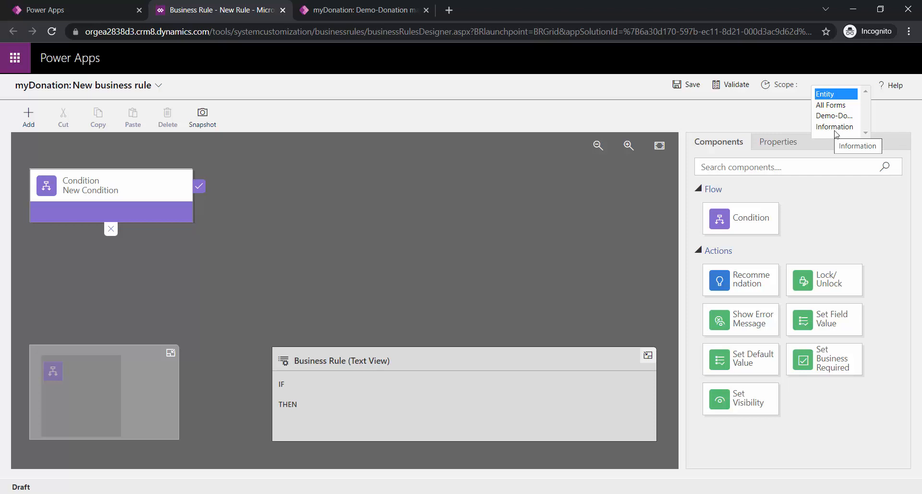
{"action": "left_click", "coordinate": [835, 94]}
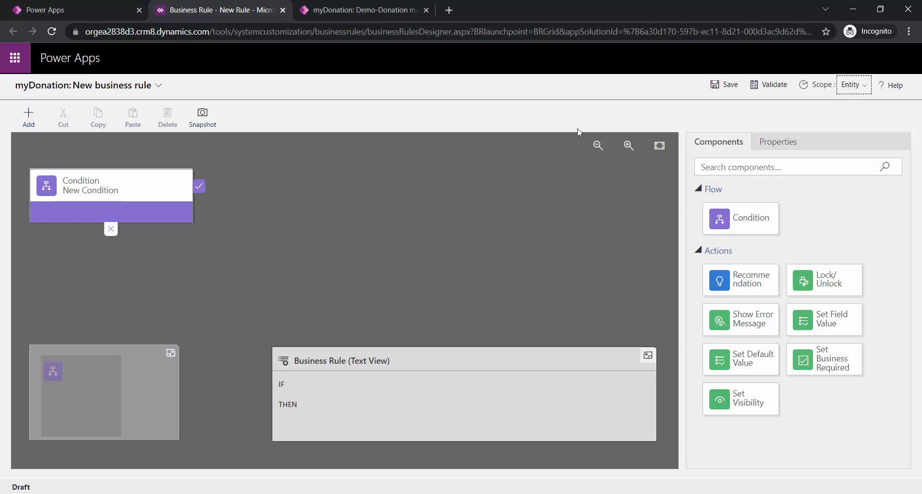
{"action": "left_click", "coordinate": [850, 87]}
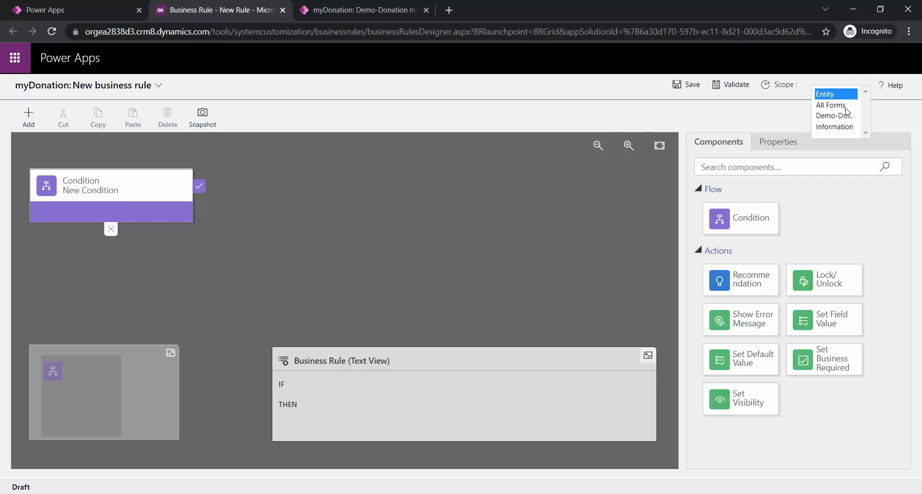
{"action": "left_click", "coordinate": [845, 106]}
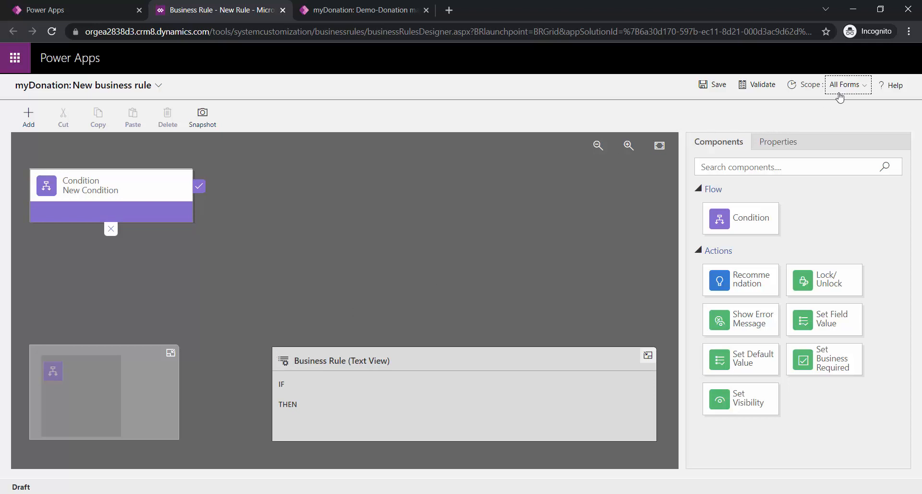
{"action": "left_click", "coordinate": [848, 87]}
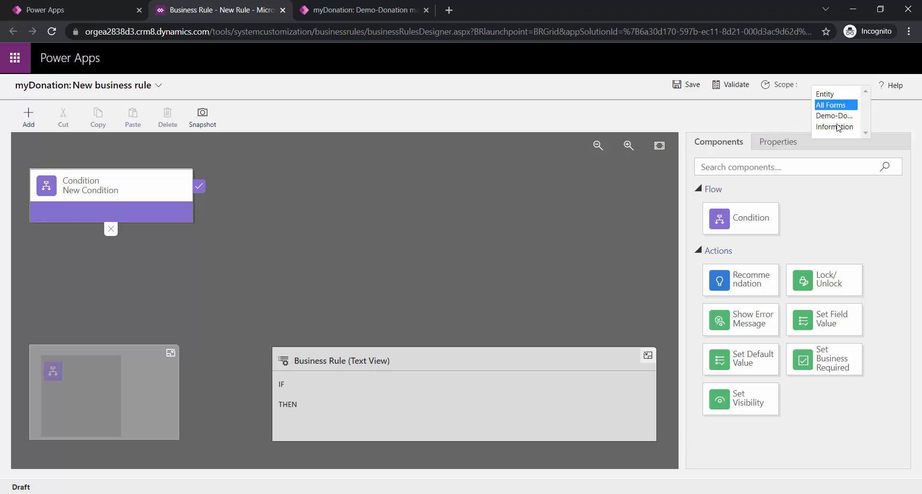
{"action": "left_click", "coordinate": [834, 116]}
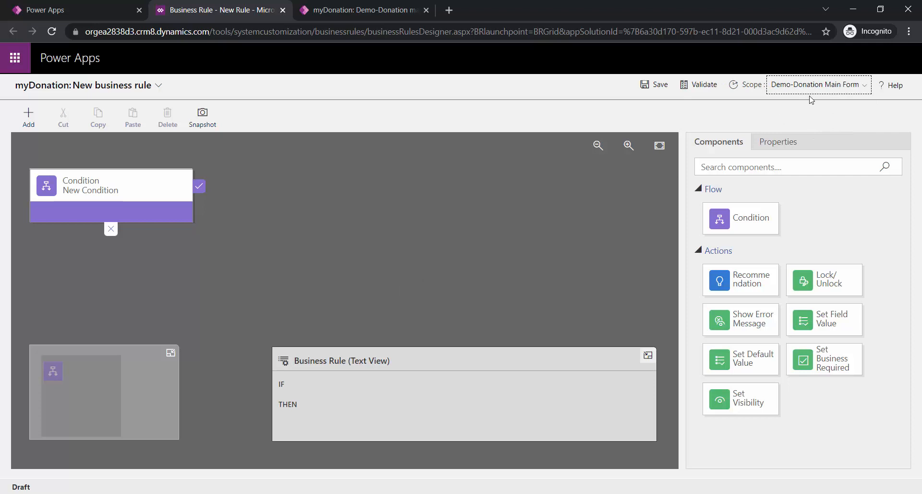
{"action": "left_click", "coordinate": [863, 91]}
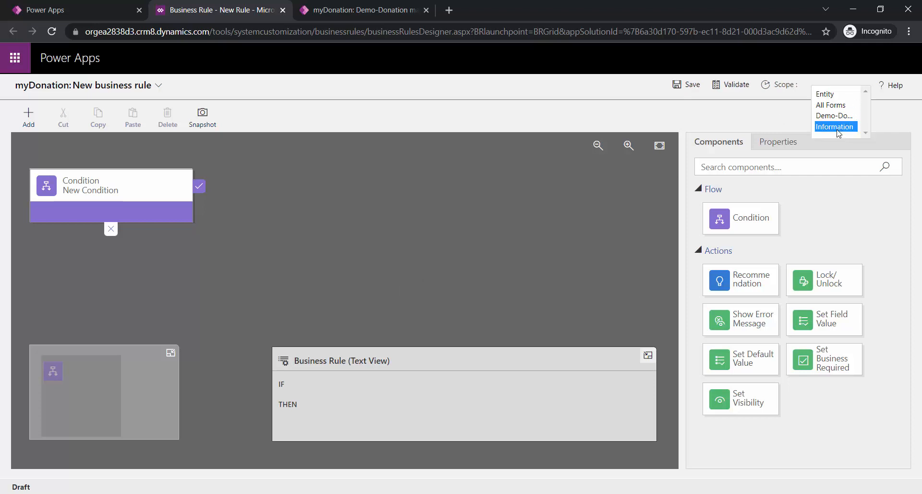
{"action": "left_click", "coordinate": [838, 131]}
- Set the business rule's scope to Demo-Donation main form and check that form's fields in the new myDonation record
{"action": "left_click", "coordinate": [863, 91]}
{"action": "left_click", "coordinate": [835, 115]}
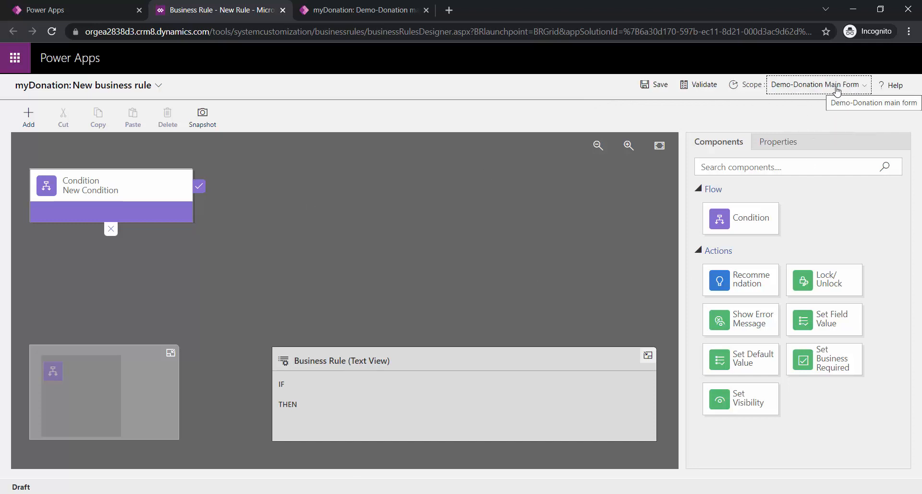
{"action": "left_click", "coordinate": [383, 10]}
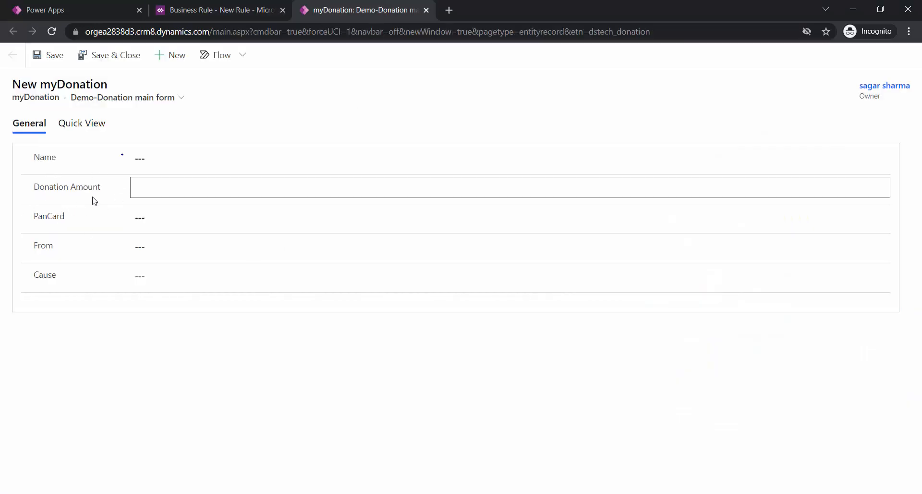
{"action": "left_click", "coordinate": [210, 10]}
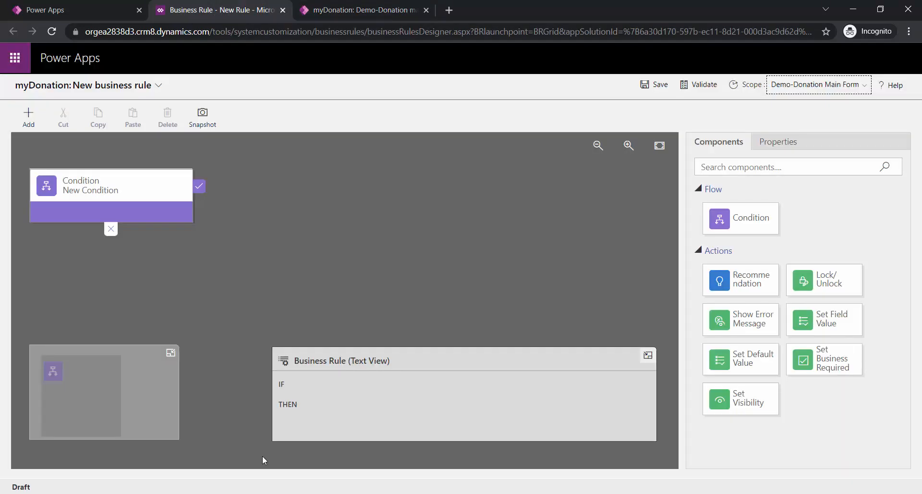
- Set the display name of the business rule's condition to Donation Amount Limit
{"action": "left_click", "coordinate": [140, 207]}
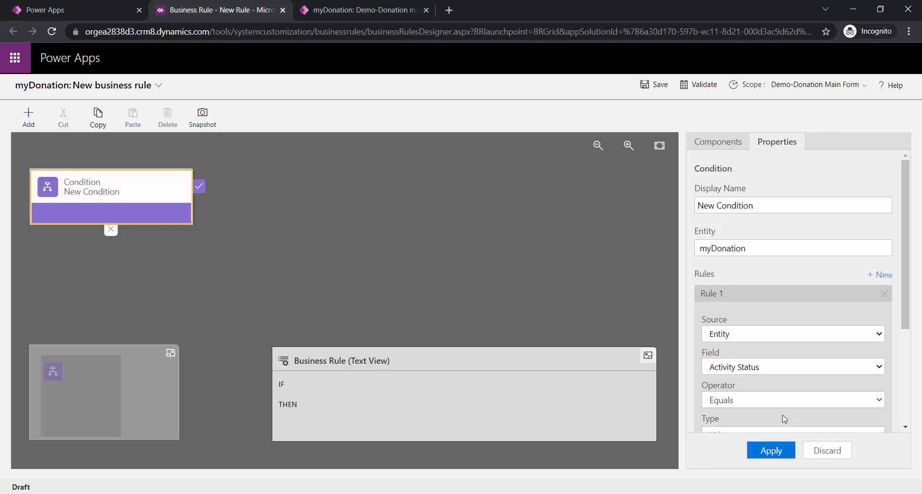
{"action": "left_click", "coordinate": [718, 143]}
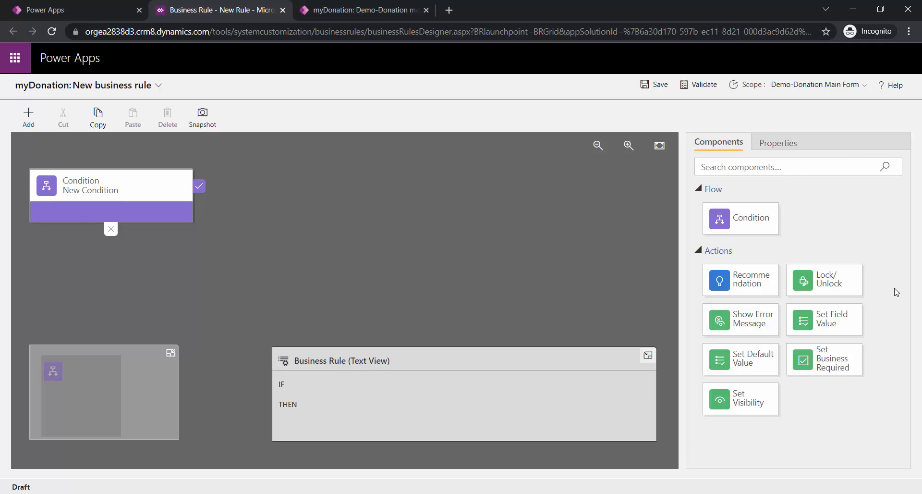
{"action": "left_click", "coordinate": [161, 189]}
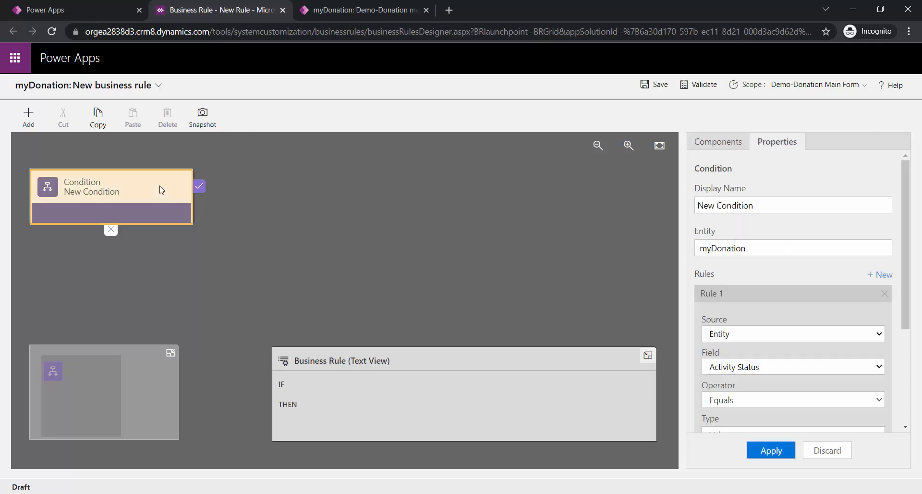
{"action": "left_click", "coordinate": [765, 205]}
{"action": "type", "text": "Donam"}
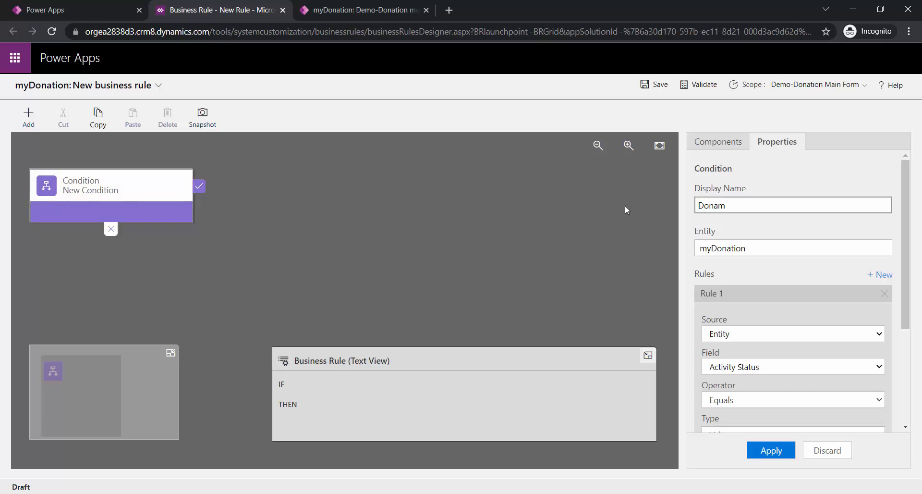
{"action": "key", "text": "BackSpace"}
{"action": "type", "text": "tion Amount Limit"}
{"action": "left_click", "coordinate": [749, 246]}
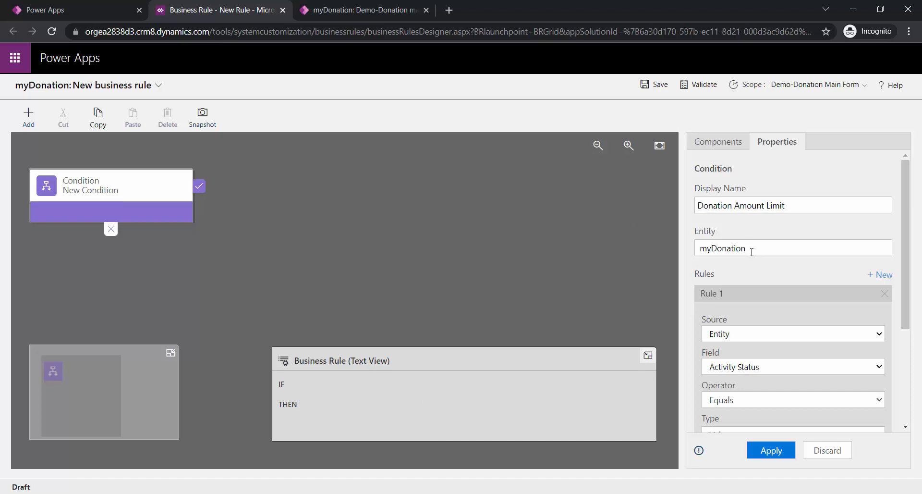
{"action": "left_click", "coordinate": [752, 252]}
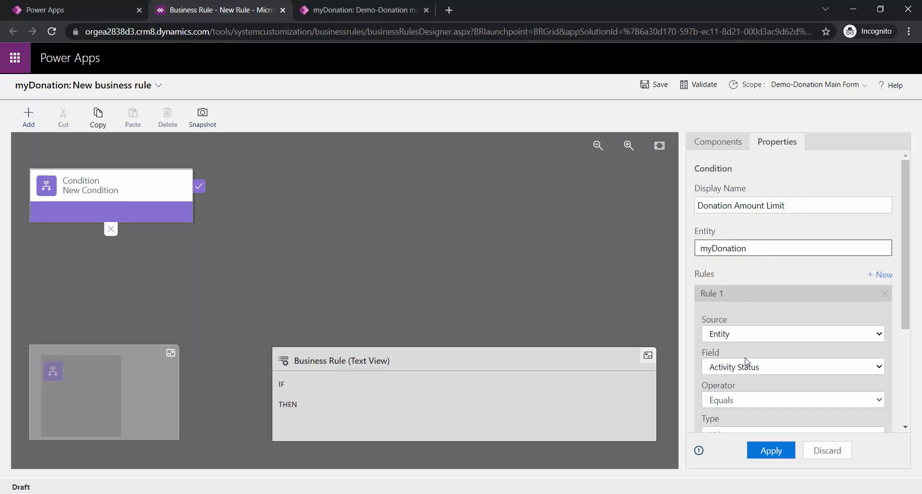
- Try Business Process as the source of the condition's Rule 1 and switch it back to Entity
{"action": "scroll", "coordinate": [749, 360], "scroll_direction": "down", "scroll_amount": 3}
{"action": "scroll", "coordinate": [785, 307], "scroll_direction": "up", "scroll_amount": 1}
{"action": "scroll", "coordinate": [785, 313], "scroll_direction": "up", "scroll_amount": 2}
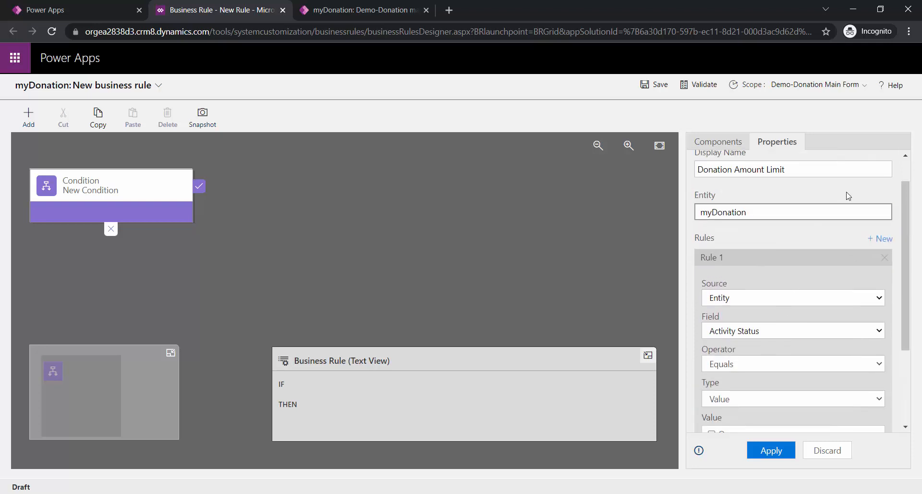
{"action": "left_click", "coordinate": [788, 299]}
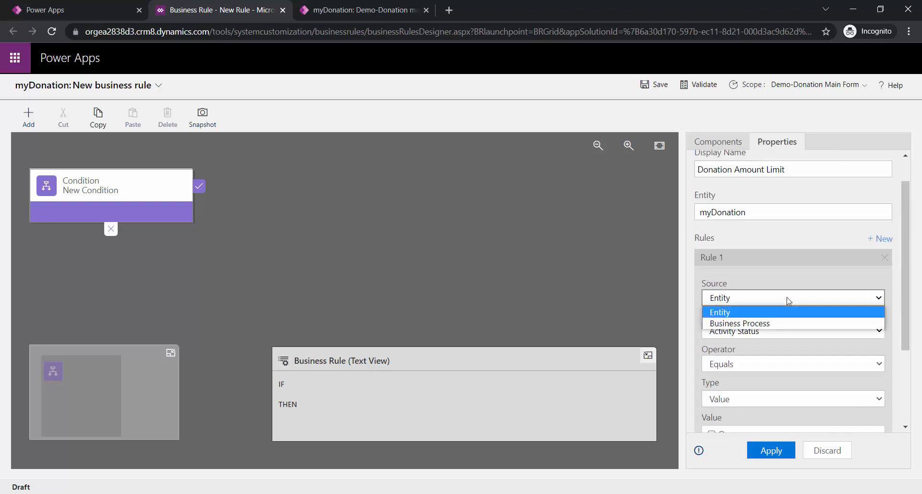
{"action": "left_click", "coordinate": [788, 298]}
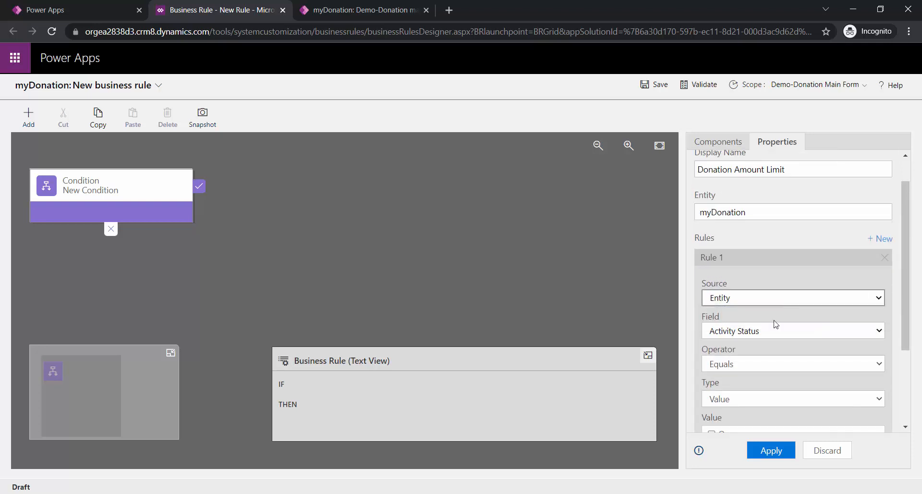
{"action": "left_click", "coordinate": [761, 300]}
{"action": "left_click", "coordinate": [761, 301]}
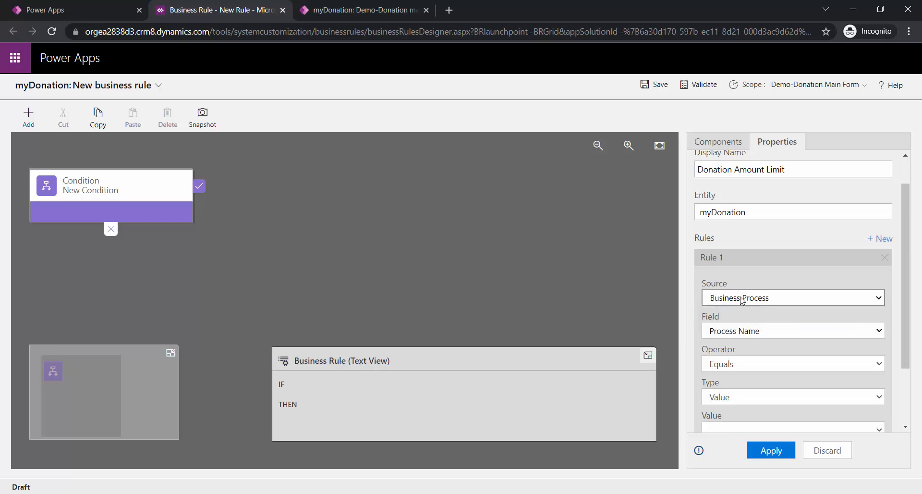
{"action": "left_click", "coordinate": [747, 297]}
{"action": "left_click", "coordinate": [739, 313]}
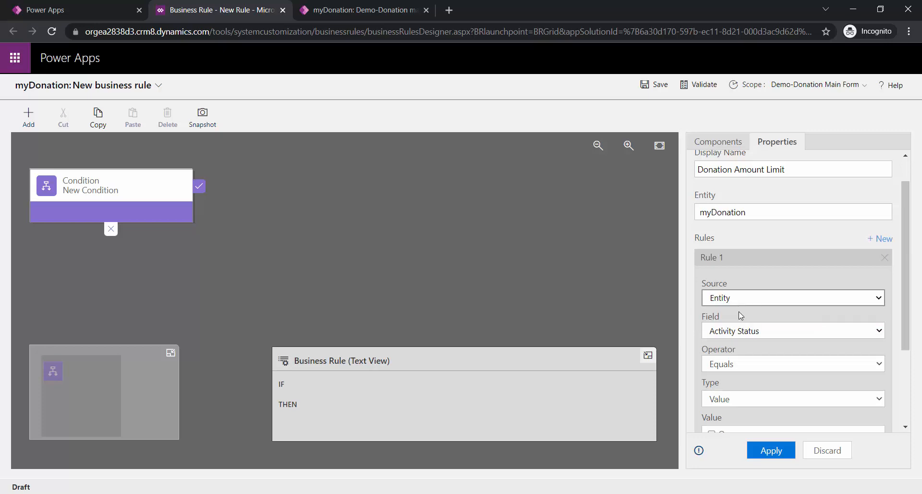
- Define the condition's Rule 1 as Donation Amount Is less than the value 10 and apply it
{"action": "scroll", "coordinate": [740, 315], "scroll_direction": "down", "scroll_amount": 1}
{"action": "left_click", "coordinate": [741, 270]}
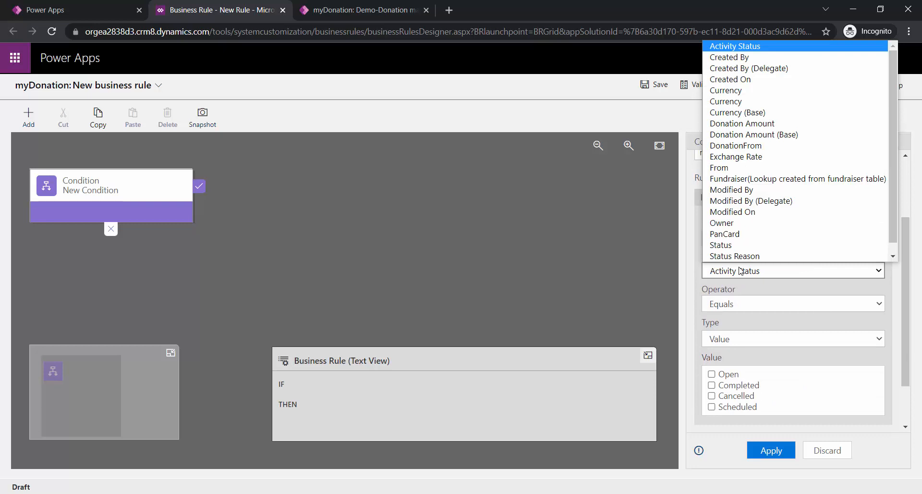
{"action": "left_click", "coordinate": [749, 124]}
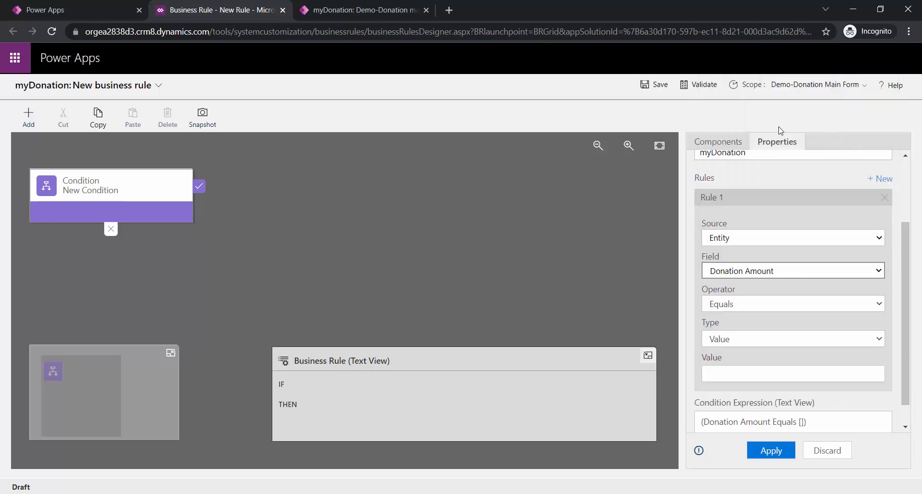
{"action": "left_click", "coordinate": [737, 306]}
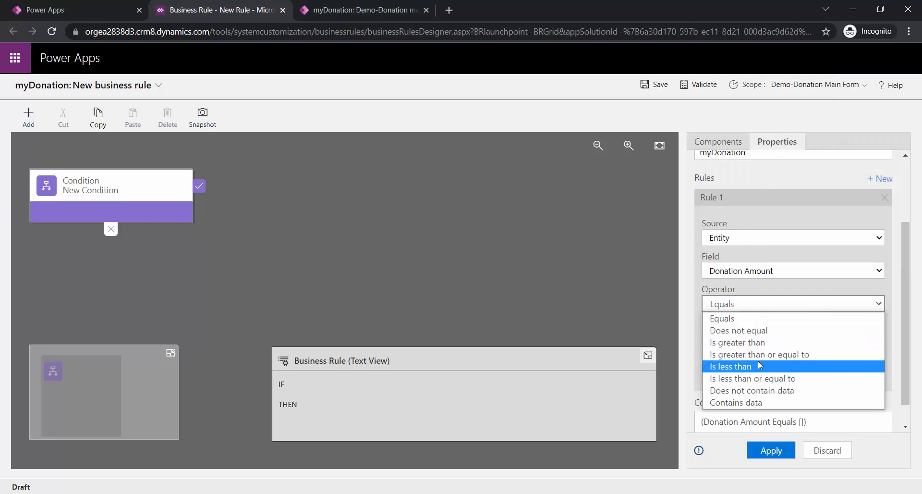
{"action": "left_click", "coordinate": [742, 366]}
{"action": "left_click", "coordinate": [732, 341]}
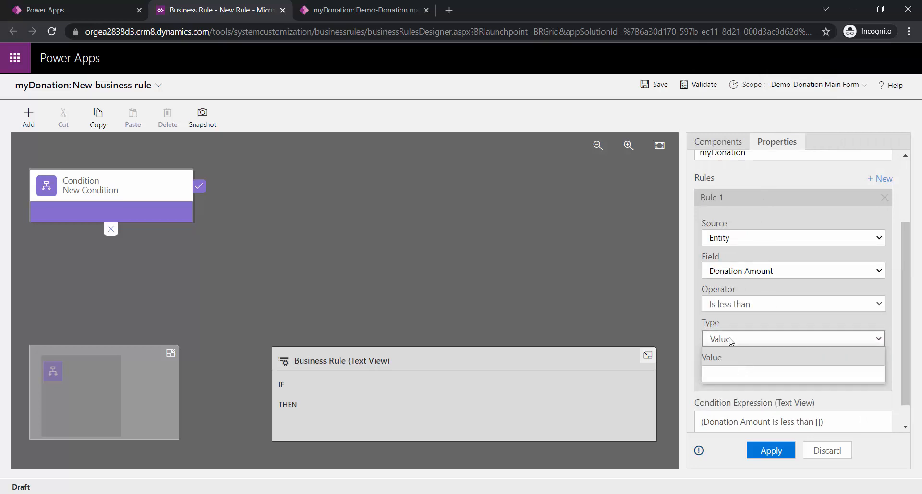
{"action": "left_click", "coordinate": [730, 340]}
{"action": "left_click", "coordinate": [720, 376]}
{"action": "type", "text": "10"}
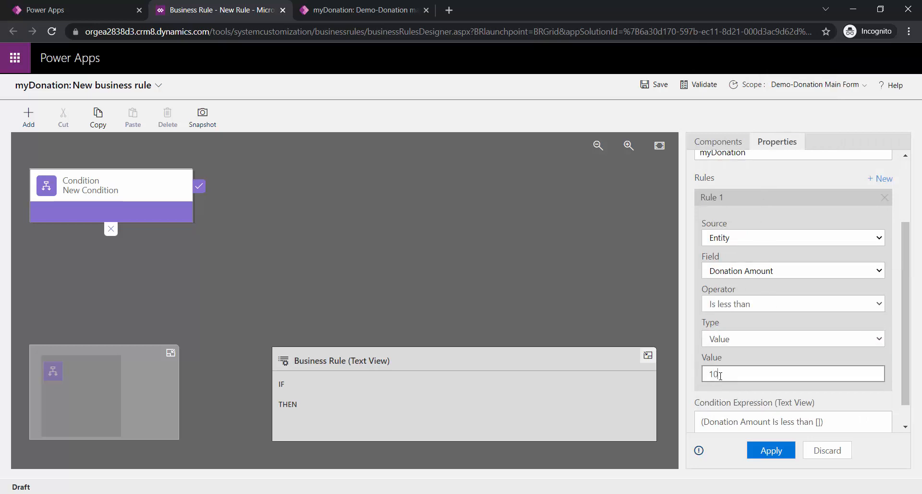
{"action": "scroll", "coordinate": [756, 351], "scroll_direction": "down", "scroll_amount": 1}
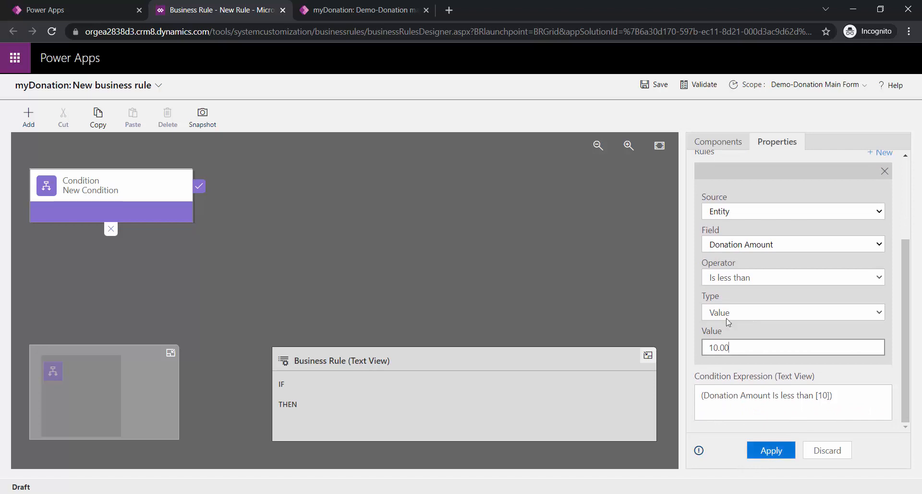
{"action": "left_click", "coordinate": [765, 452]}
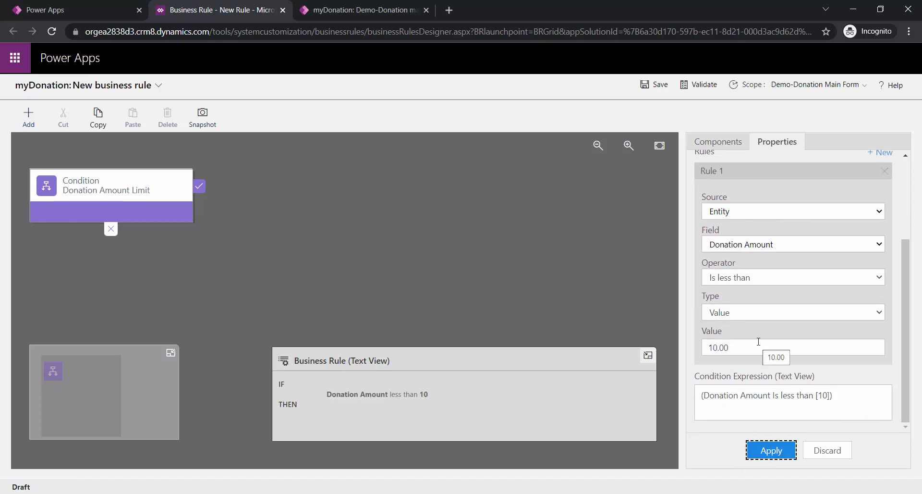
- Add Rule 2 to the condition: entity field Donation Amount, operator Is greater than, value 500000
{"action": "scroll", "coordinate": [760, 337], "scroll_direction": "up", "scroll_amount": 3}
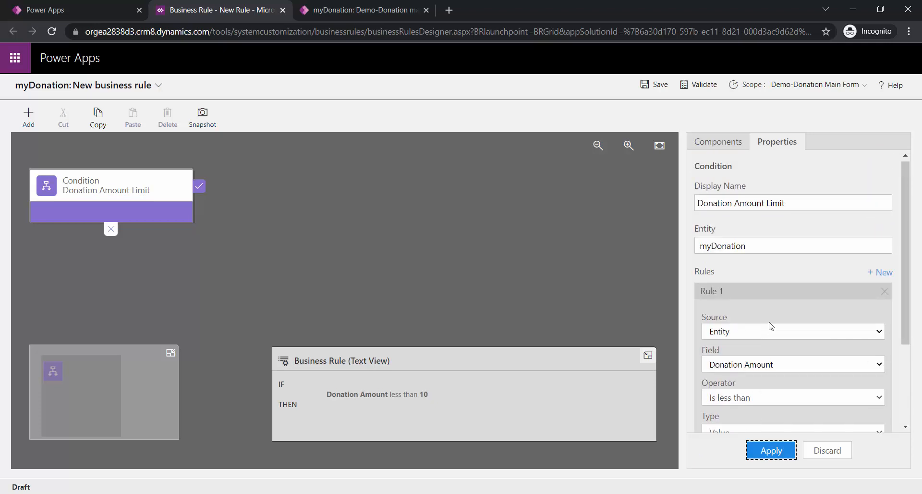
{"action": "left_click", "coordinate": [882, 276]}
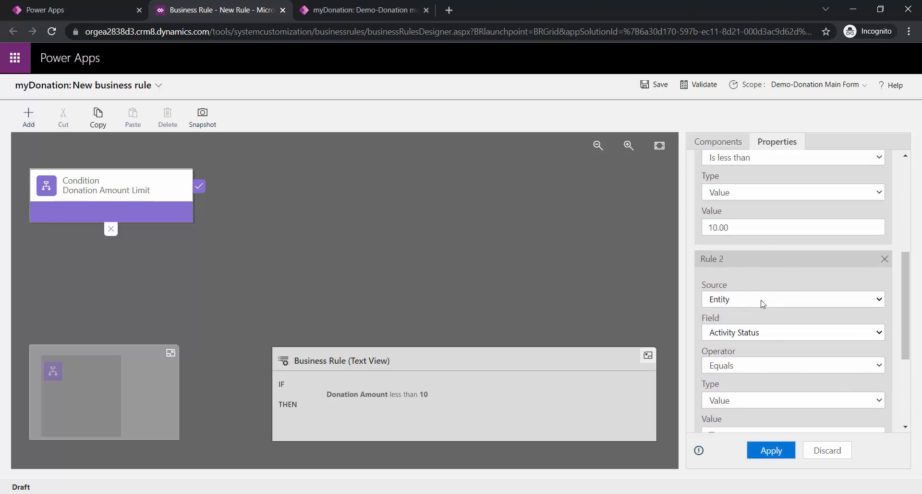
{"action": "left_click", "coordinate": [763, 331]}
{"action": "scroll", "coordinate": [761, 192], "scroll_direction": "down", "scroll_amount": 1}
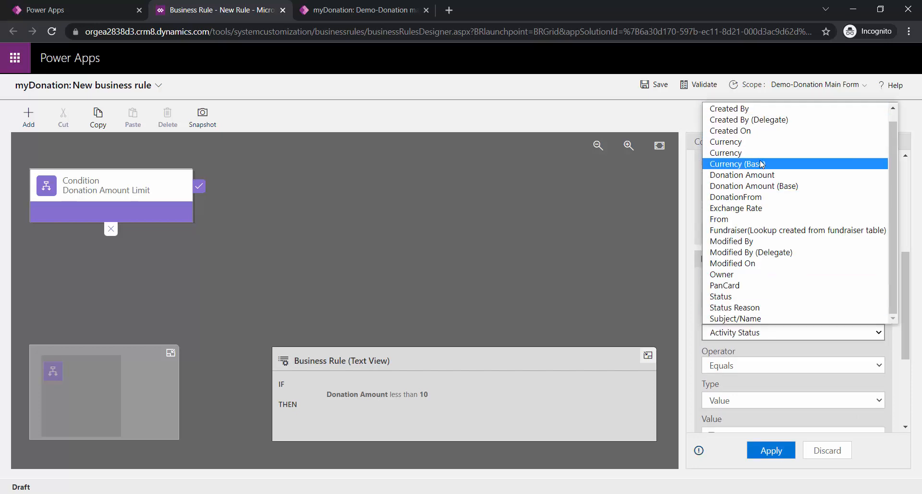
{"action": "left_click", "coordinate": [761, 175]}
{"action": "left_click", "coordinate": [753, 355]}
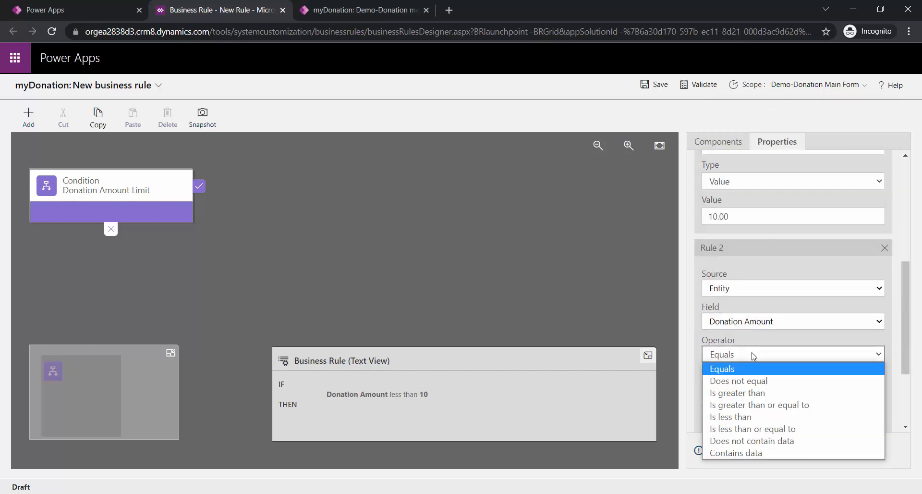
{"action": "left_click", "coordinate": [747, 392]}
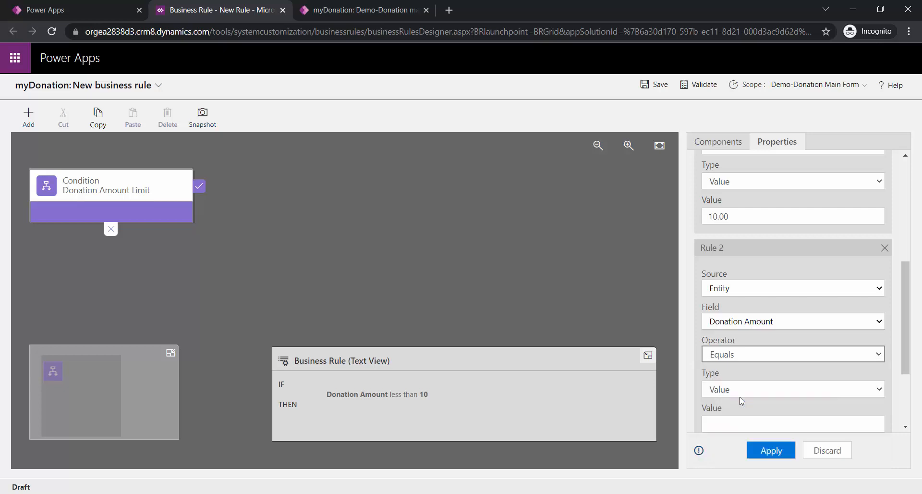
{"action": "left_click", "coordinate": [724, 423]}
{"action": "type", "text": "500000"}
- Set the condition's rule logic to OR and apply the change
{"action": "scroll", "coordinate": [740, 289], "scroll_direction": "down", "scroll_amount": 3}
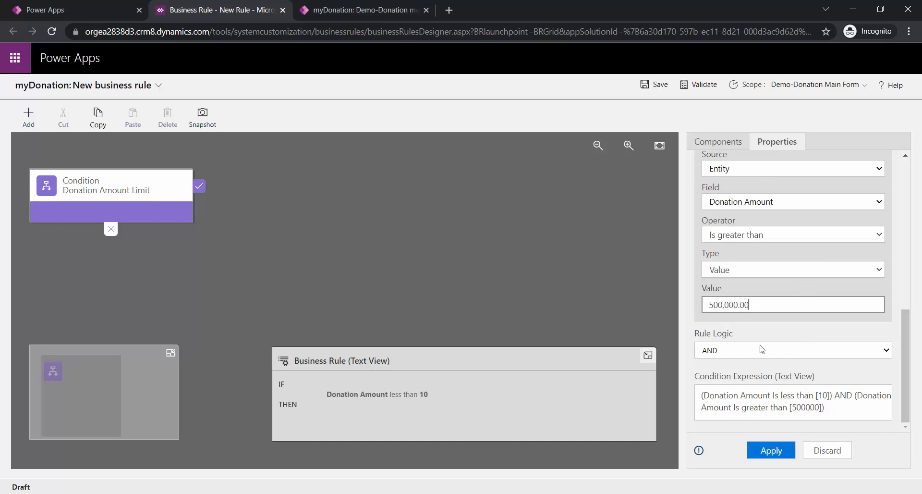
{"action": "left_click", "coordinate": [799, 355]}
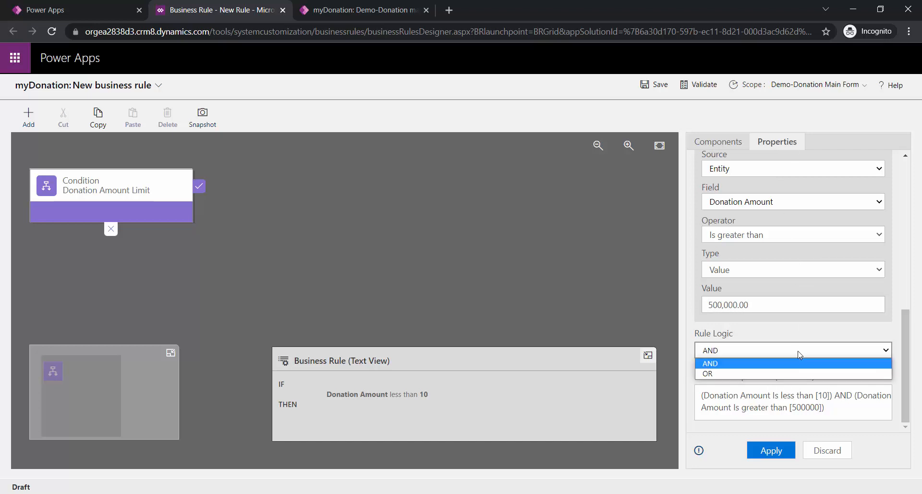
{"action": "left_click", "coordinate": [715, 374]}
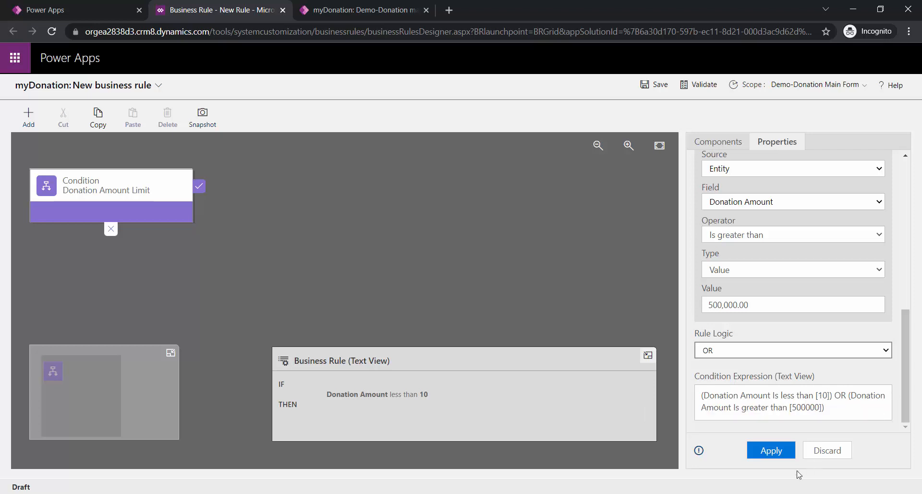
{"action": "left_click", "coordinate": [778, 448]}
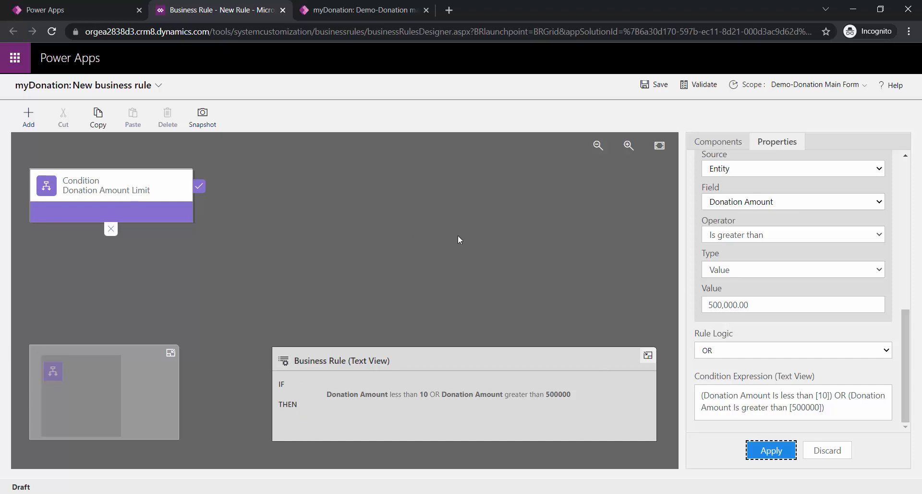
- Try adding a Show Error Message component to the condition's true branch and delete it again
{"action": "scroll", "coordinate": [737, 317], "scroll_direction": "up", "scroll_amount": 7}
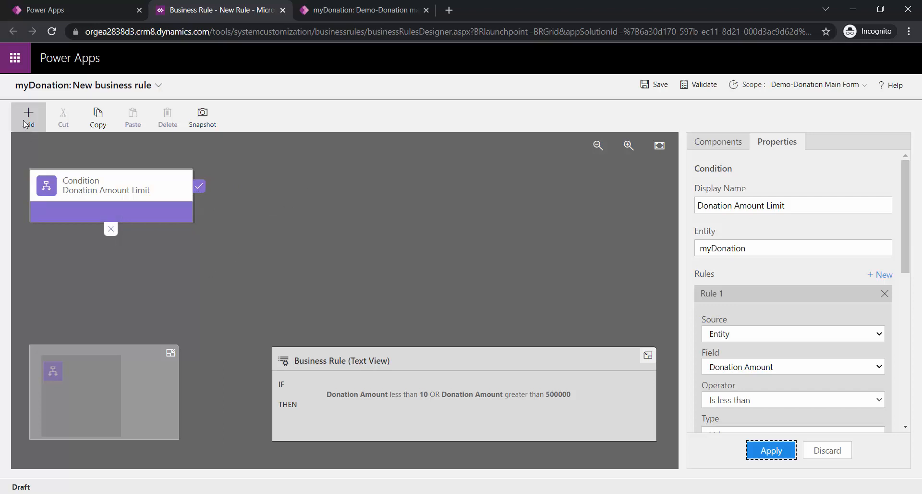
{"action": "left_click", "coordinate": [730, 141]}
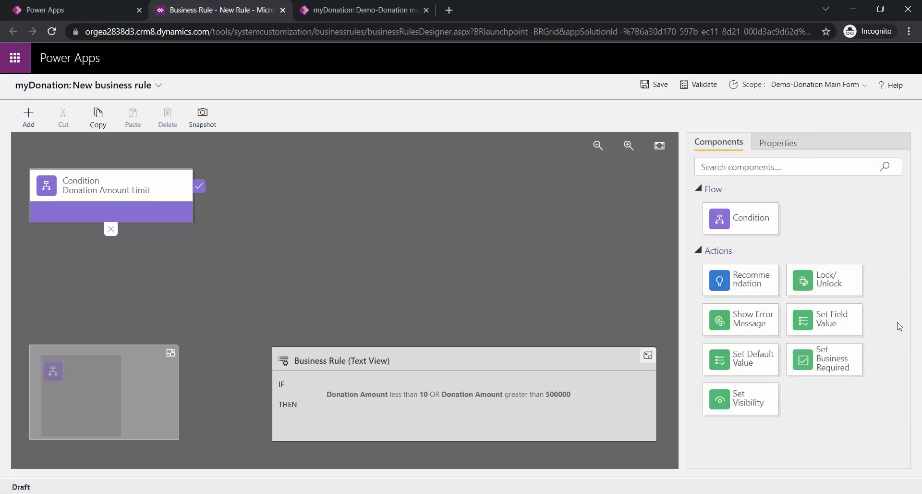
{"action": "left_click_drag", "start_coordinate": [760, 319], "coordinate": [214, 210]}
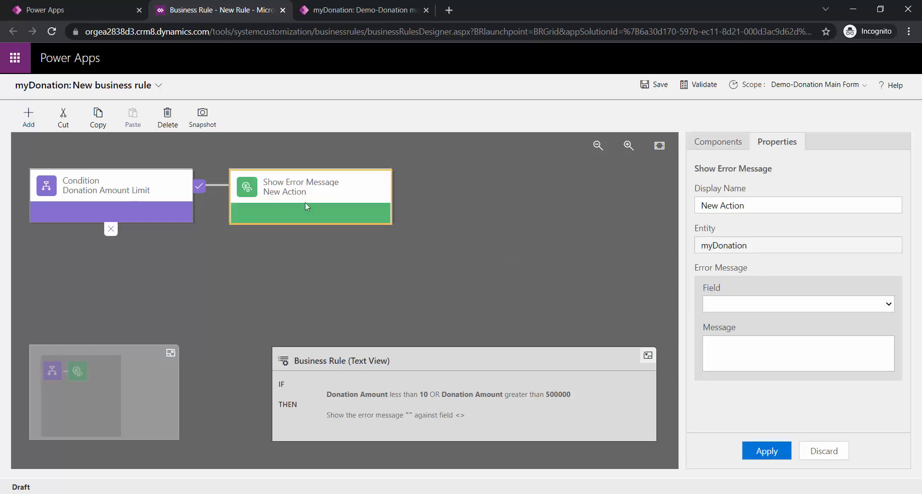
{"action": "key", "text": "Delete"}
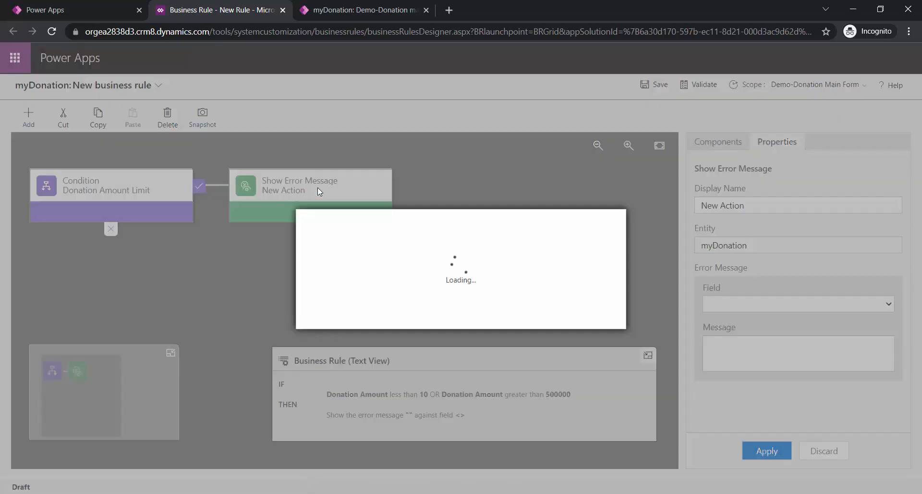
{"action": "left_click", "coordinate": [530, 316]}
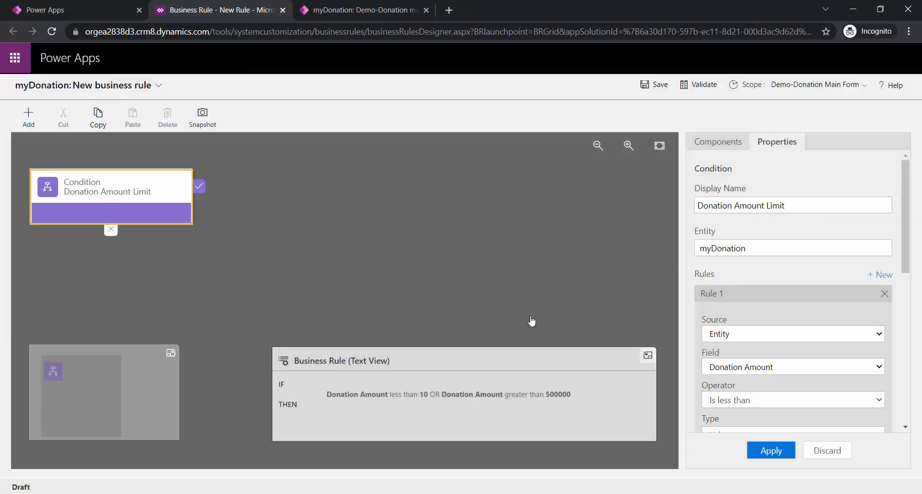
- Add a Show Error Message action to the true branch of the Donation Amount Limit condition
{"action": "left_click", "coordinate": [23, 123]}
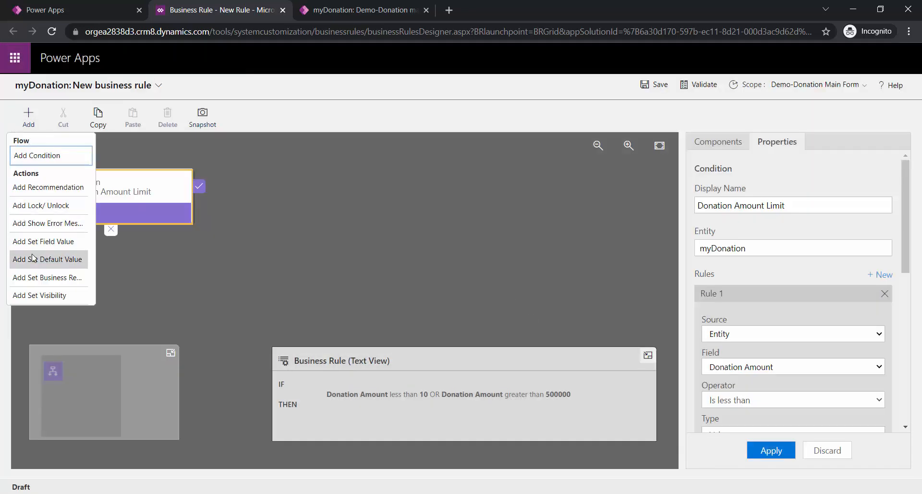
{"action": "left_click", "coordinate": [48, 227]}
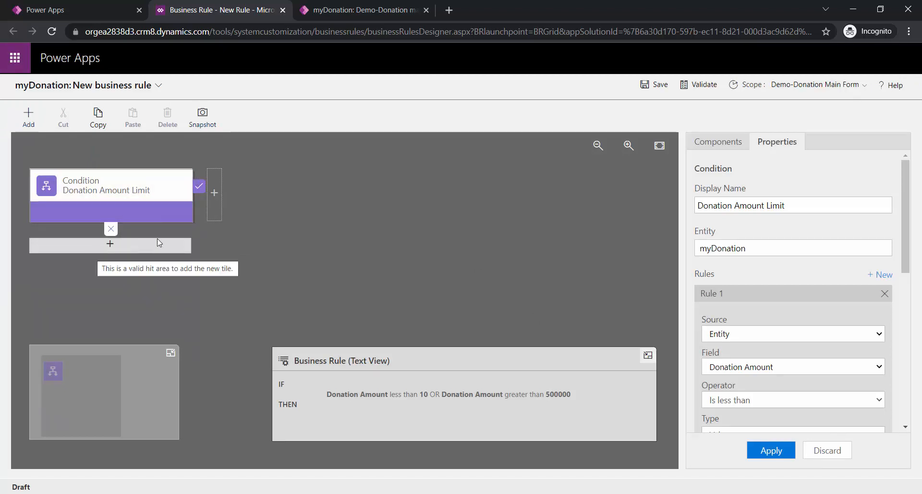
{"action": "left_click", "coordinate": [214, 193]}
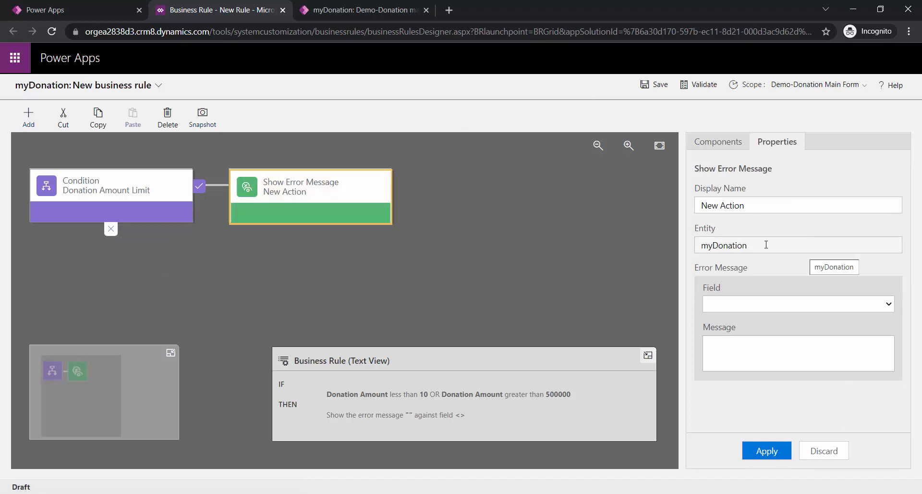
- Name the action Error Message, set its field to Donation Amount and its message to "Donation amount should be between 10 and 500000", and apply
{"action": "left_click", "coordinate": [756, 208]}
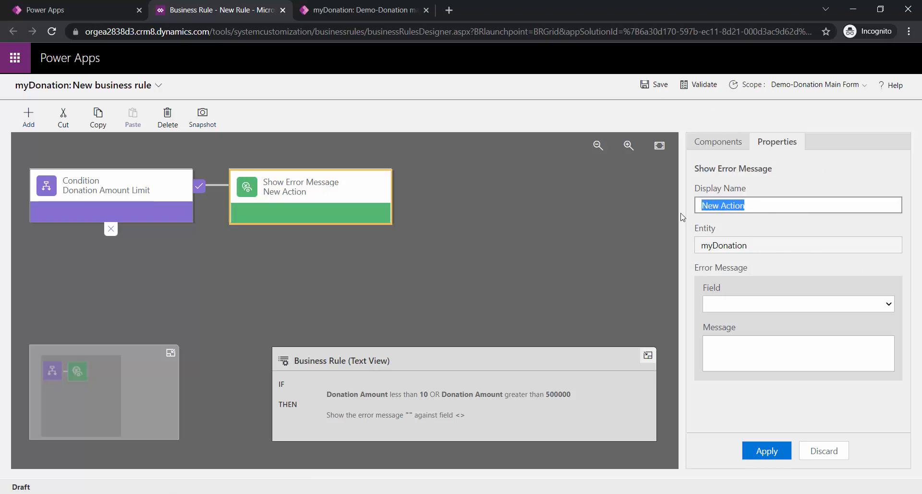
{"action": "type", "text": "Error Message"}
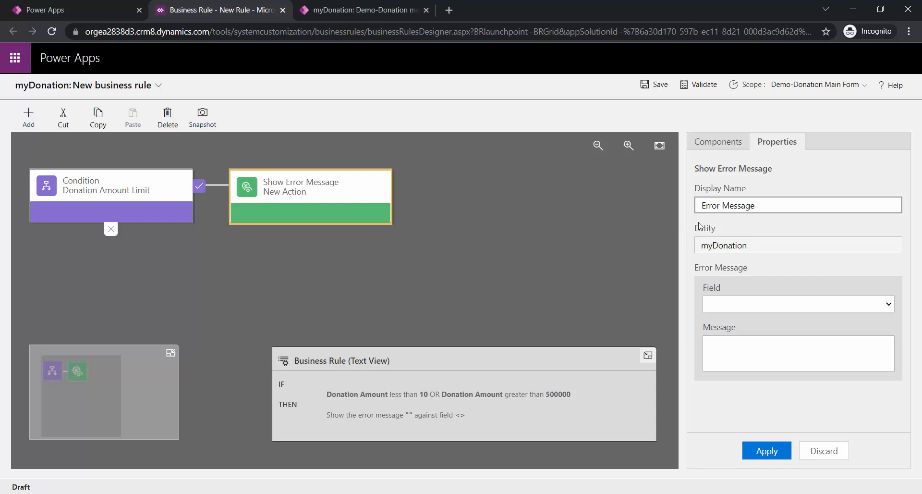
{"action": "left_click", "coordinate": [832, 308]}
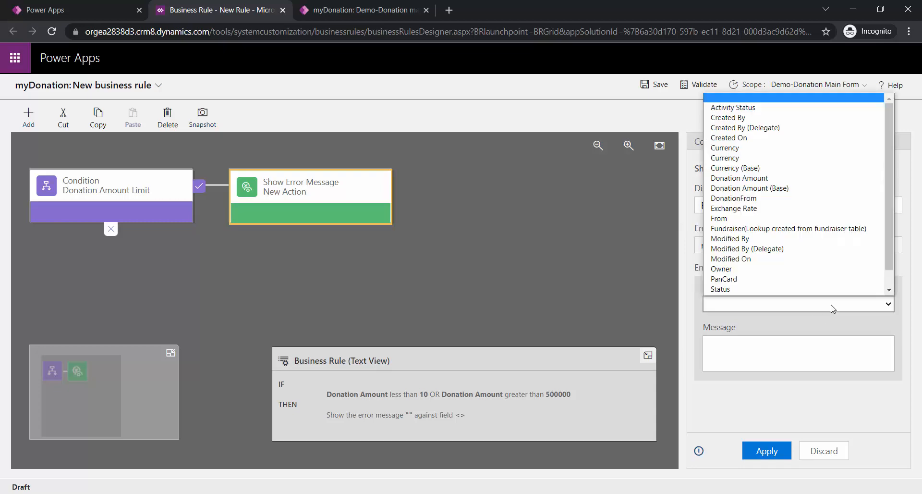
{"action": "left_click", "coordinate": [739, 168]}
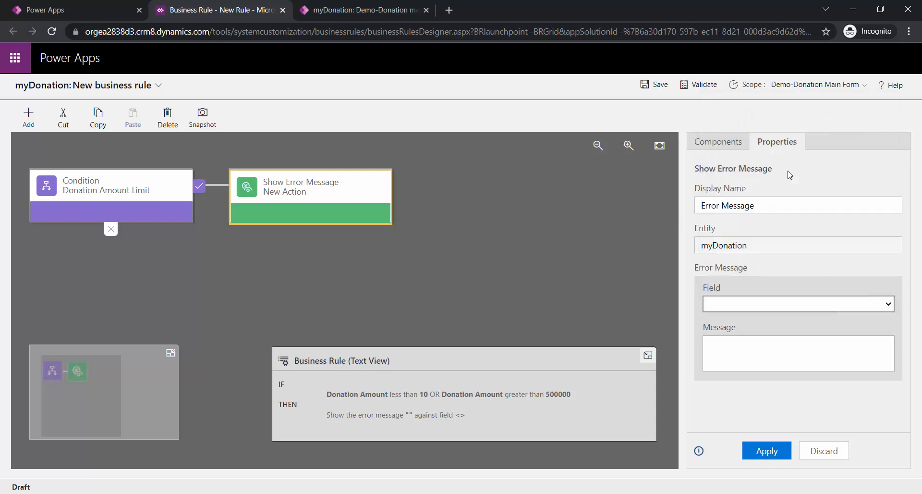
{"action": "left_click", "coordinate": [768, 356]}
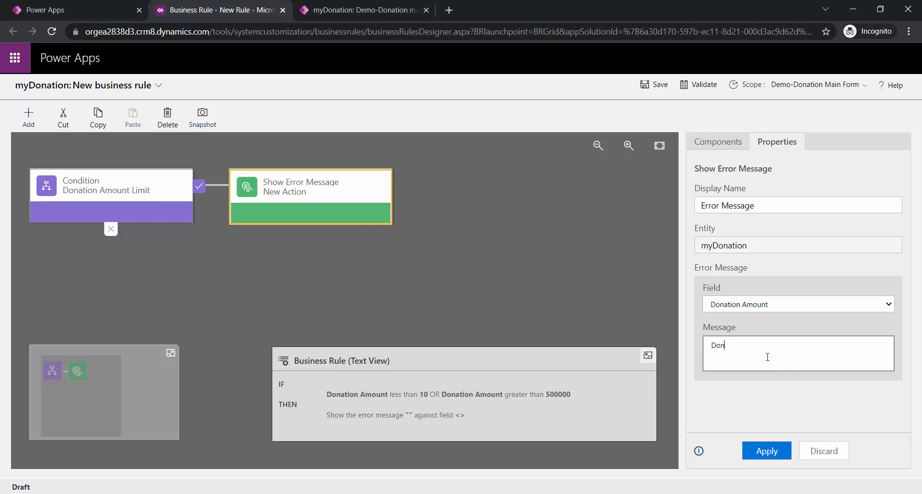
{"action": "type", "text": "Donation amount should be between 10 and 500000"}
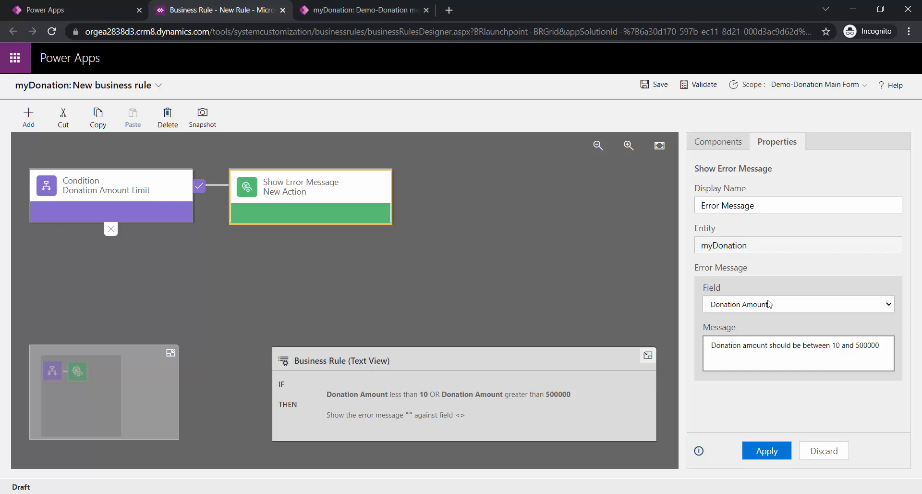
{"action": "left_click", "coordinate": [772, 450]}
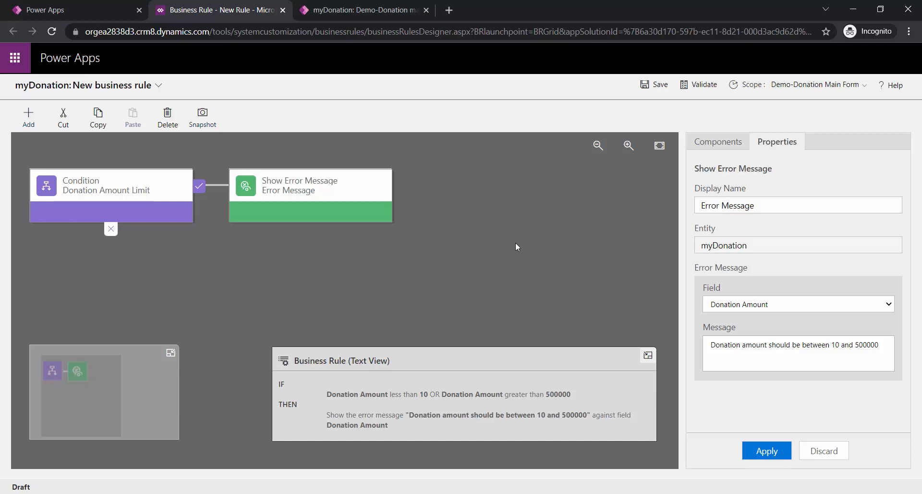
{"action": "left_click", "coordinate": [755, 452]}
- Save the business rule and activate it, confirming the activation
{"action": "left_click", "coordinate": [659, 86]}
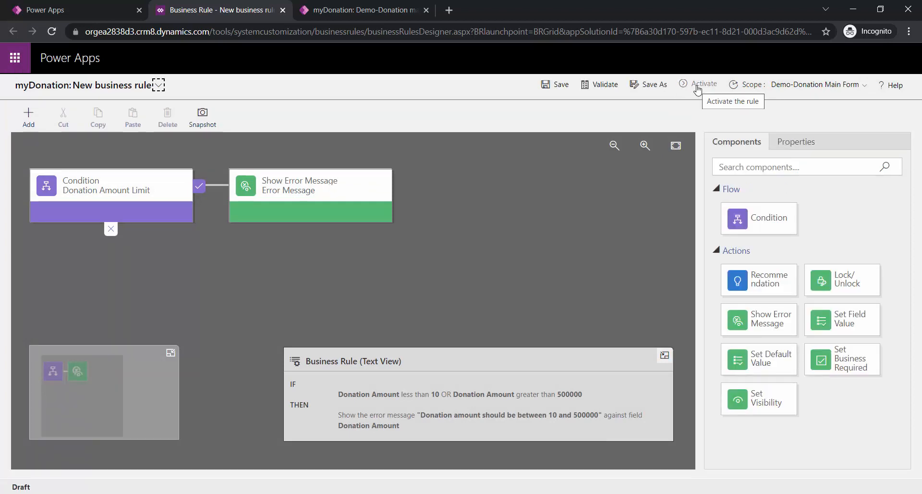
{"action": "left_click", "coordinate": [706, 87]}
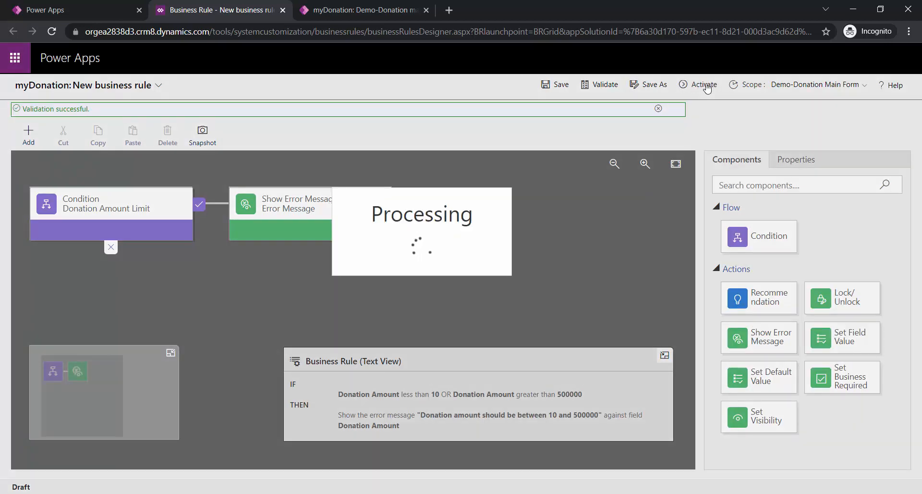
{"action": "left_click", "coordinate": [531, 332]}
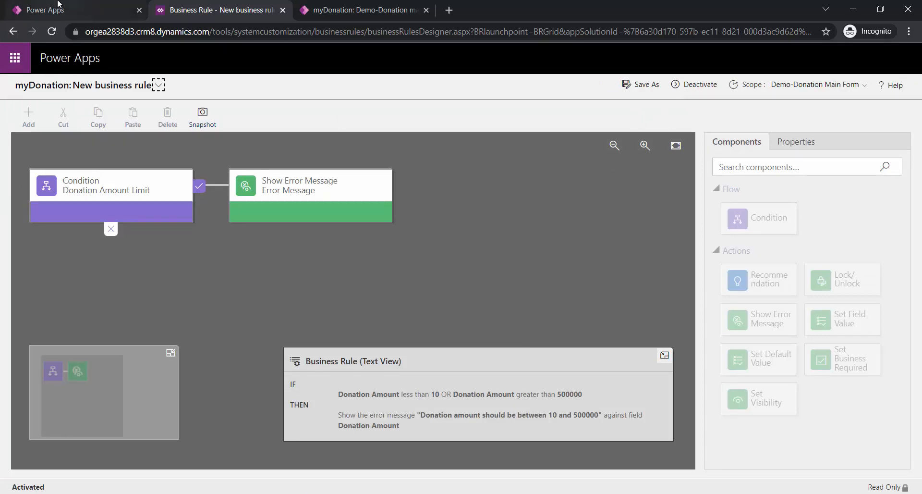
- Return to the Power Apps tab and check the status of the myDonation table's business rule in the list
{"action": "left_click", "coordinate": [43, 9]}
{"action": "left_click", "coordinate": [521, 315]}
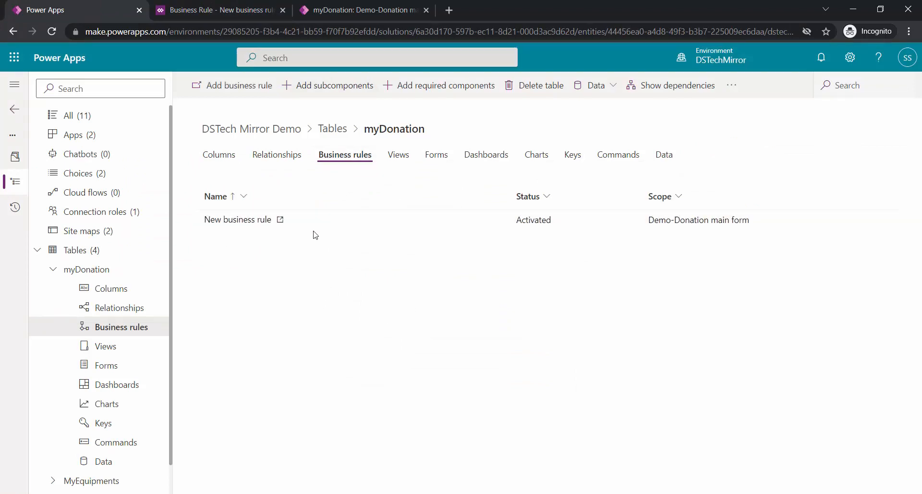
- Switch to the New myDonation form and reload it
{"action": "left_click", "coordinate": [365, 8]}
{"action": "left_click", "coordinate": [73, 5]}
{"action": "left_click", "coordinate": [173, 6]}
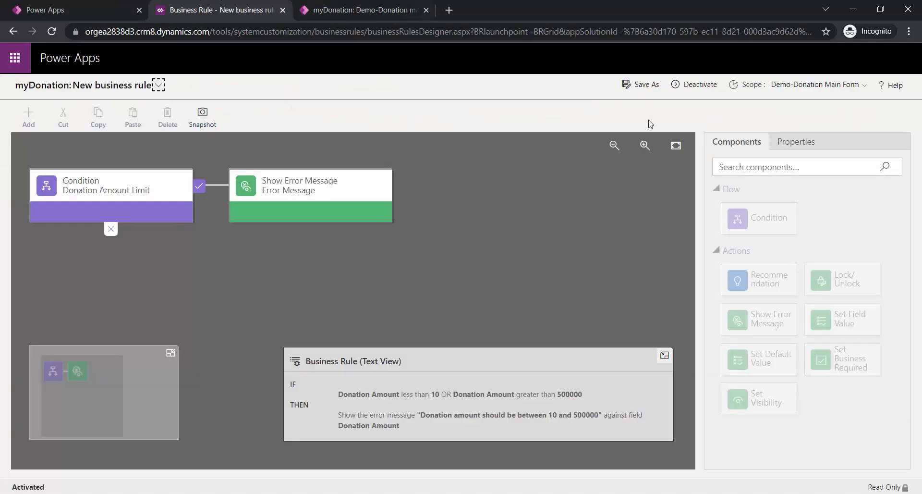
{"action": "left_click", "coordinate": [355, 5]}
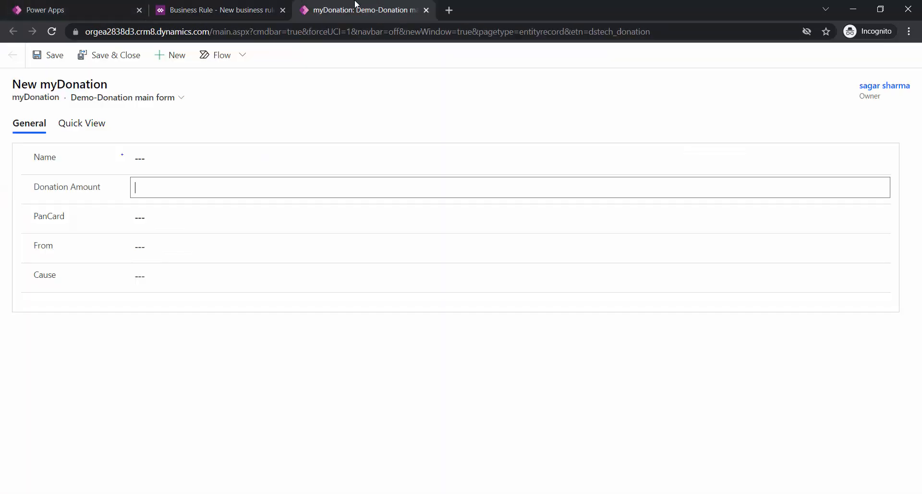
{"action": "left_click", "coordinate": [320, 31]}
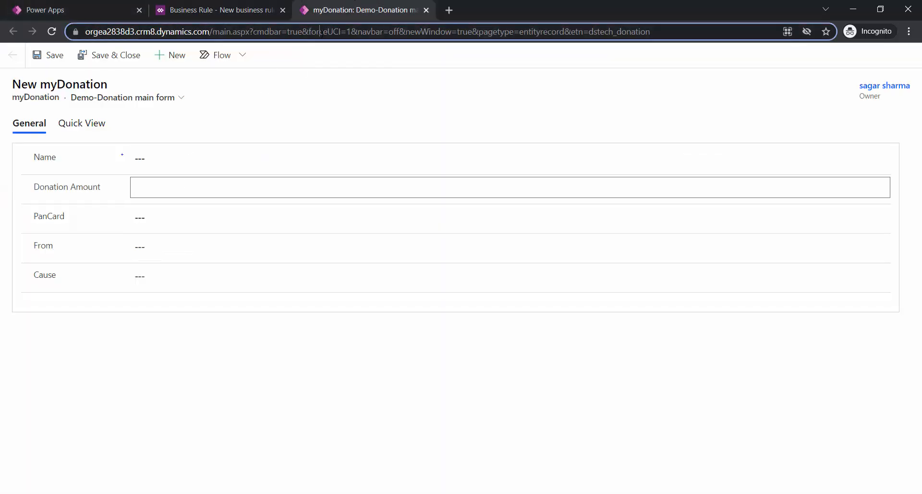
{"action": "key", "text": "ctrl+a"}
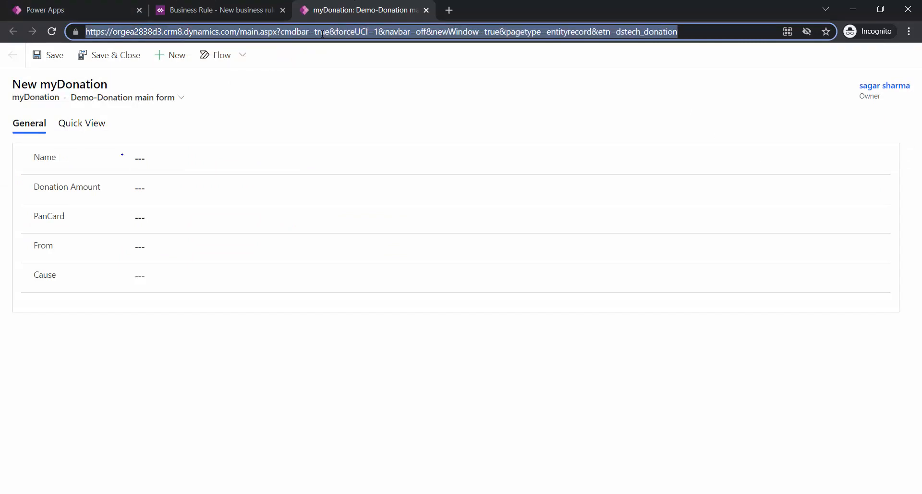
{"action": "key", "text": "Return"}
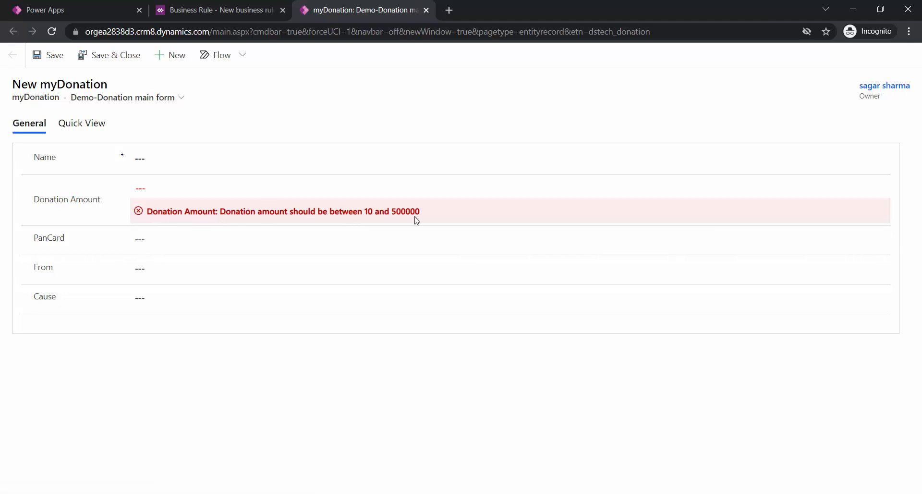
- Enter 5 as the Donation Amount and test as the Name, and try to save the record
{"action": "left_click", "coordinate": [180, 186]}
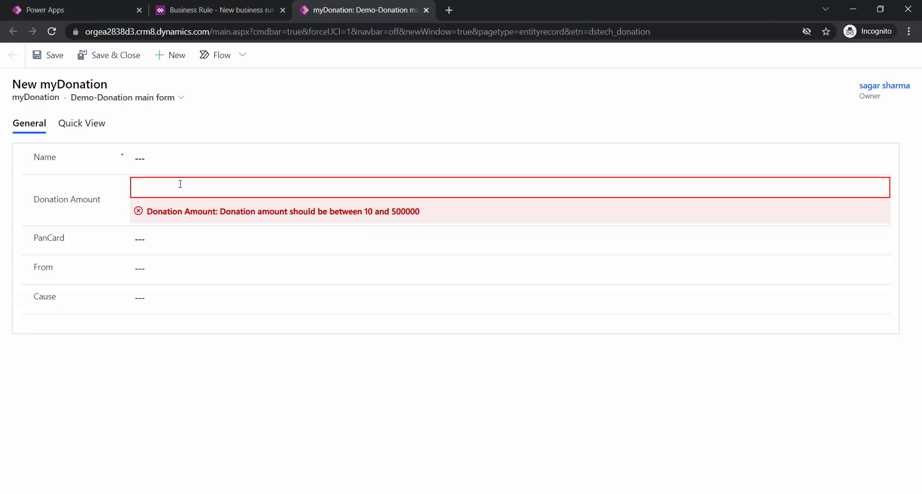
{"action": "type", "text": "5"}
{"action": "left_click", "coordinate": [192, 150]}
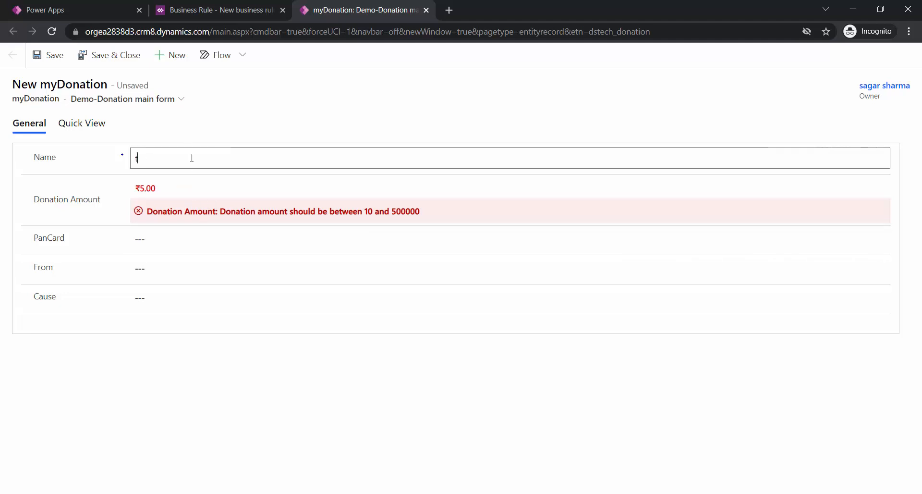
{"action": "type", "text": "test"}
{"action": "left_click", "coordinate": [212, 414]}
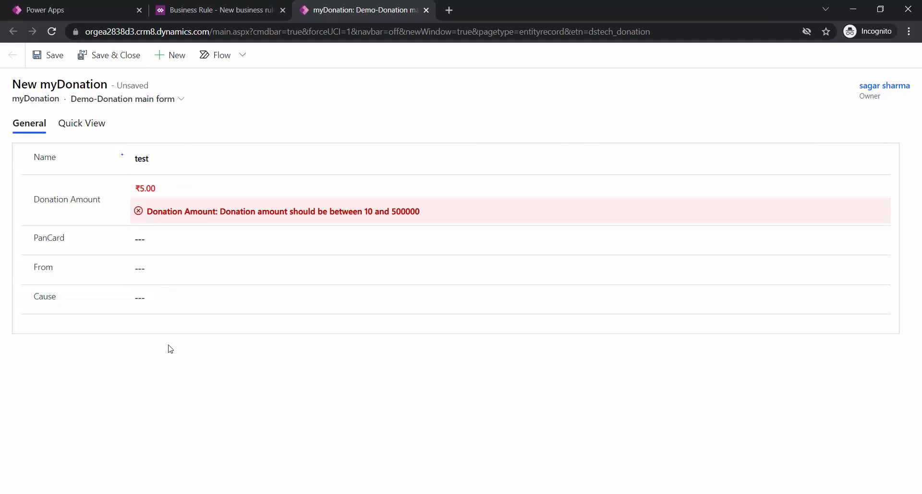
{"action": "left_click", "coordinate": [56, 65]}
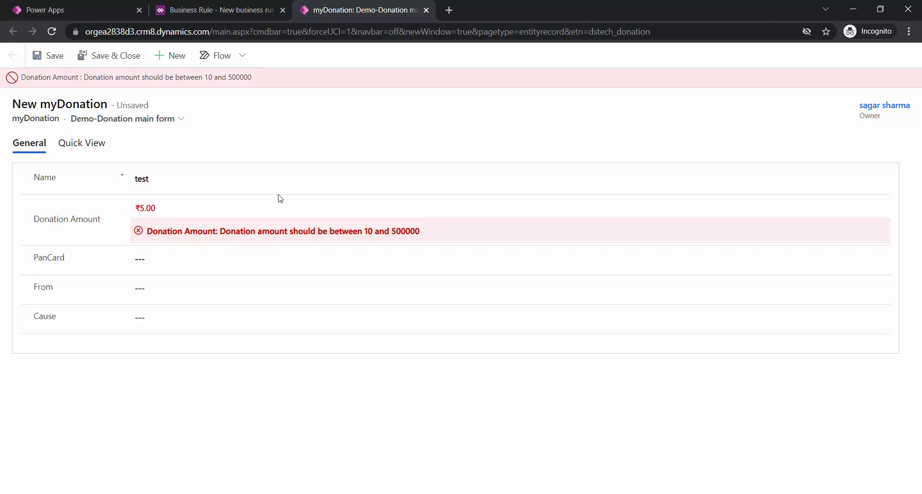
- Test the Donation Amount's upper limit with 600000000, and replace it with the valid amount 40
{"action": "left_click", "coordinate": [236, 200]}
{"action": "type", "text": "6"}
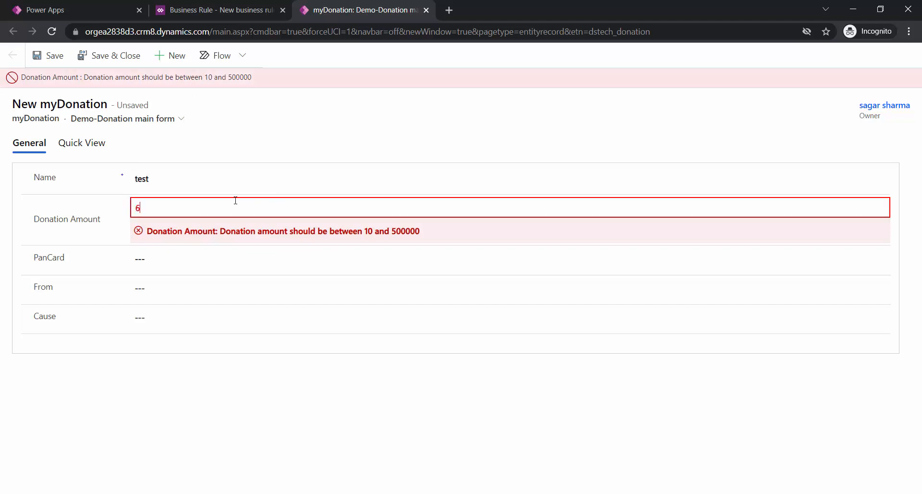
{"action": "type", "text": "00000000"}
{"action": "left_click", "coordinate": [108, 440]}
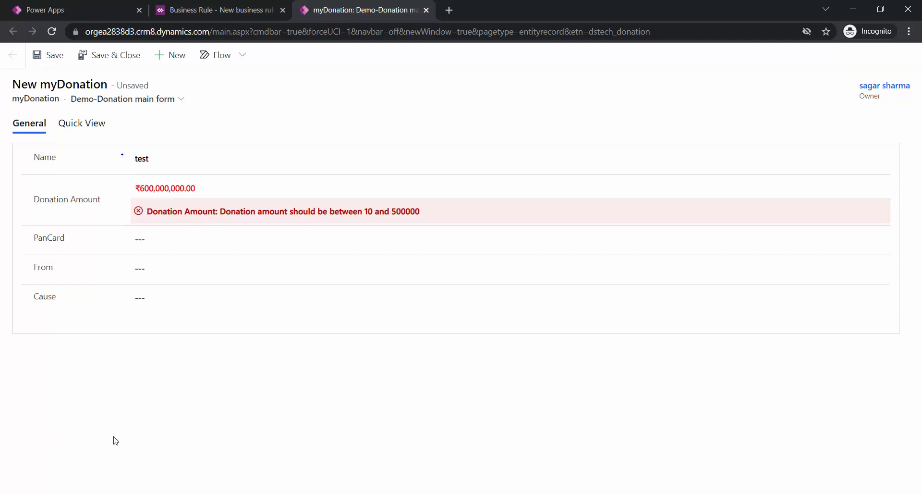
{"action": "left_click", "coordinate": [209, 186]}
{"action": "key", "text": "ctrl+a"}
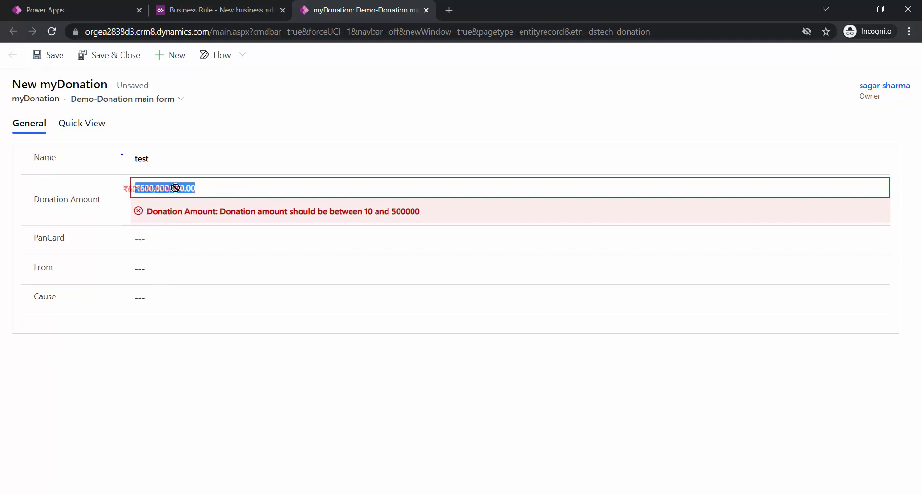
{"action": "type", "text": "40"}
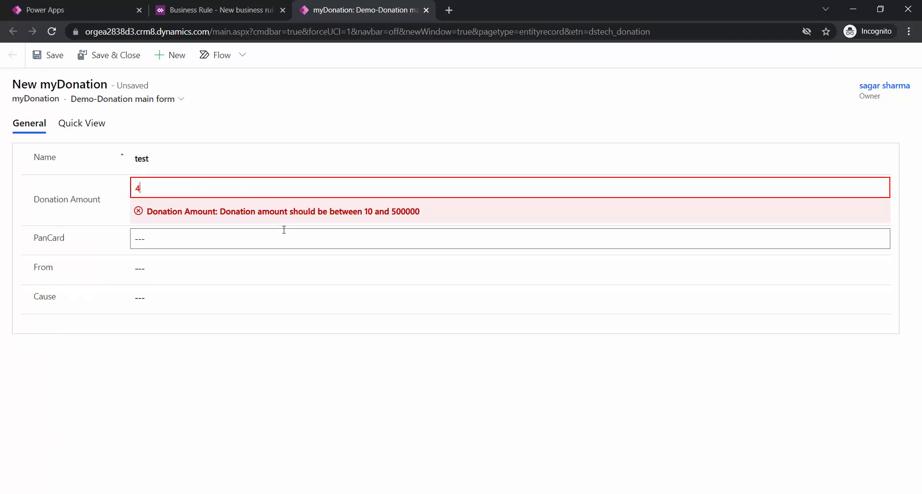
{"action": "left_click", "coordinate": [284, 402]}
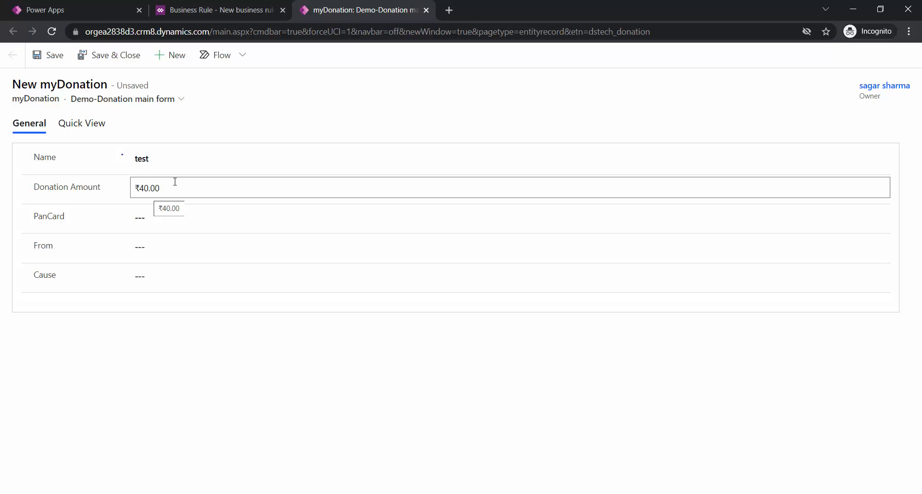
{"action": "left_click", "coordinate": [182, 220]}
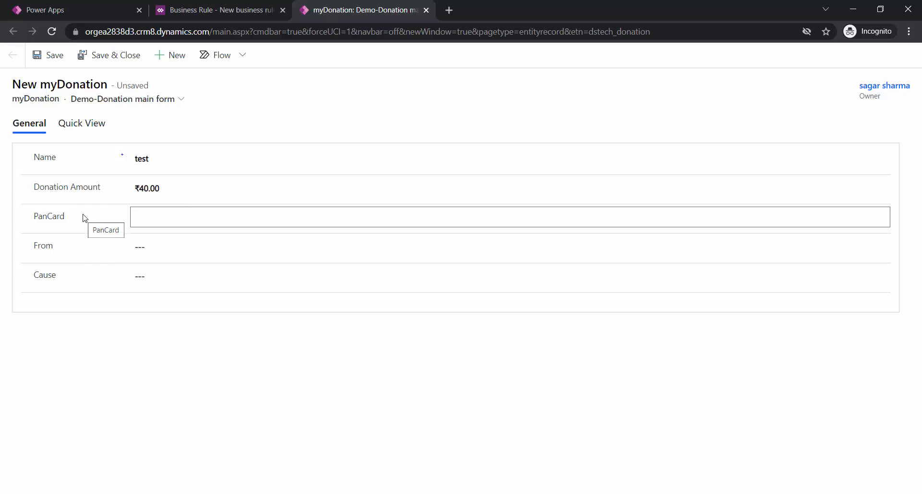
- Start another business rule for the myDonation table from Power Apps, and close the finished rule's designer
{"action": "left_click", "coordinate": [183, 10]}
{"action": "key", "text": "ctrl+shift+Tab"}
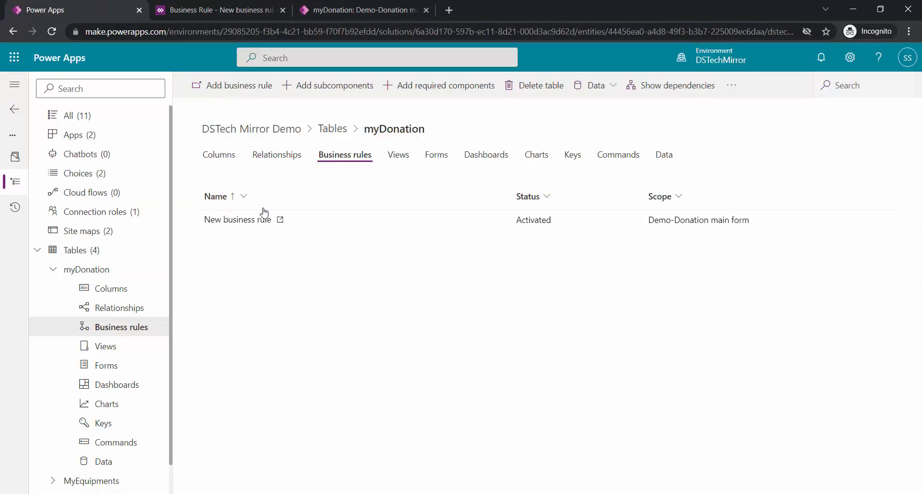
{"action": "left_click", "coordinate": [226, 91]}
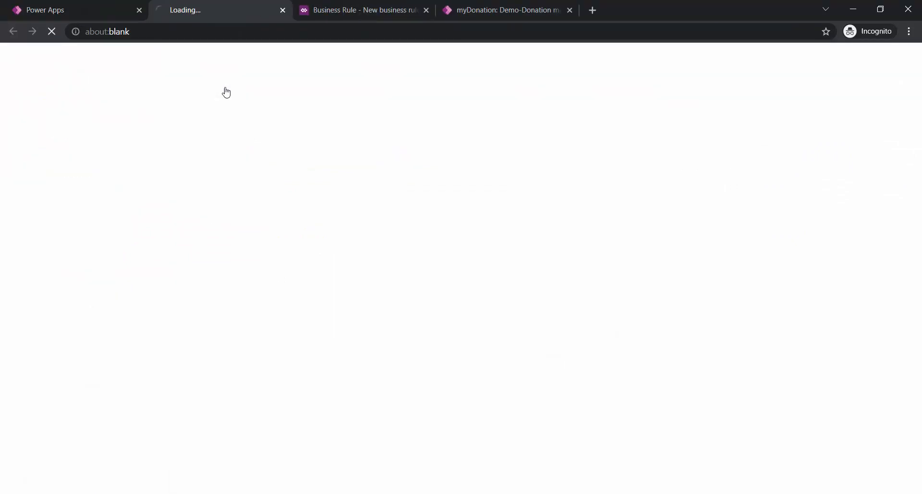
{"action": "left_click", "coordinate": [391, 10]}
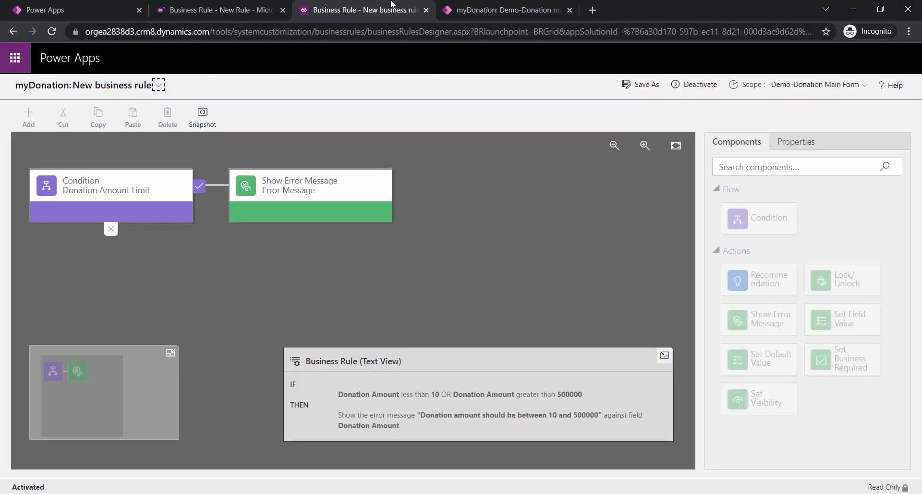
{"action": "left_click", "coordinate": [426, 10]}
{"action": "key", "text": "ctrl+shift+Tab"}
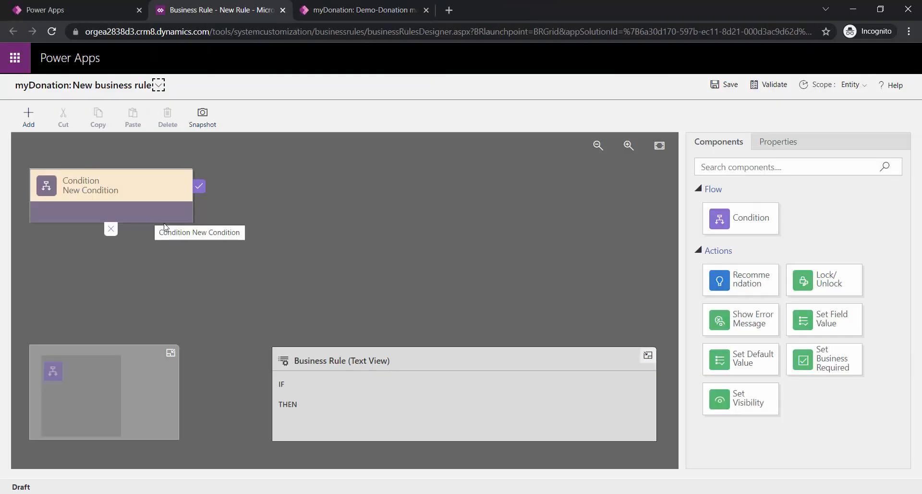
- Name the condition Pancard, set its rule to Donation Amount with the operator Does not contain data, and apply
{"action": "left_click", "coordinate": [141, 189]}
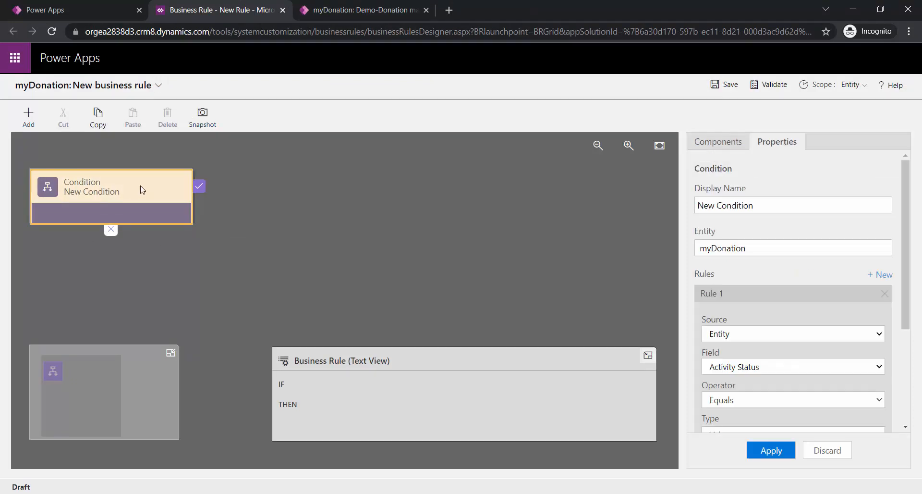
{"action": "left_click_drag", "start_coordinate": [768, 205], "coordinate": [646, 204]}
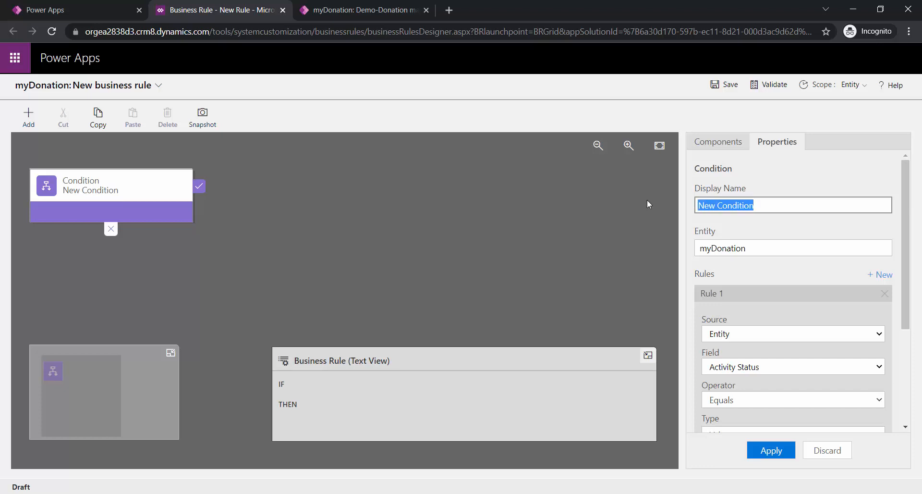
{"action": "type", "text": "Pancard"}
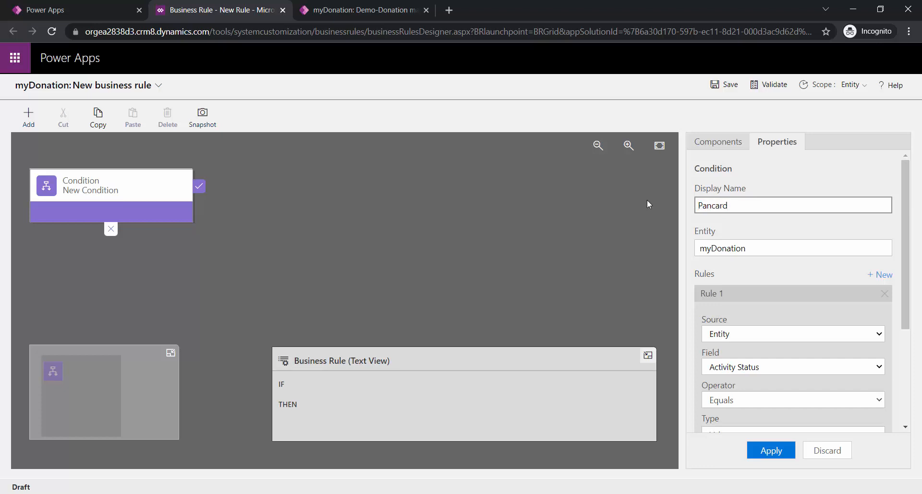
{"action": "left_click", "coordinate": [771, 222]}
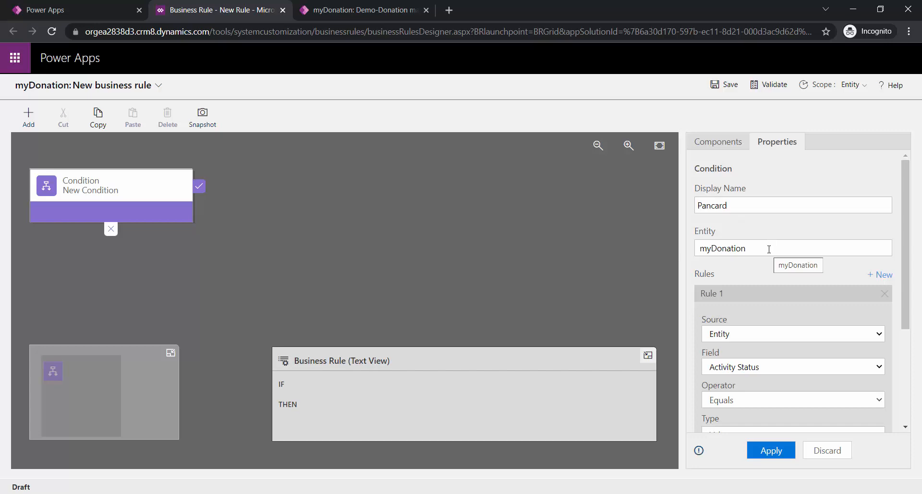
{"action": "scroll", "coordinate": [758, 280], "scroll_direction": "down", "scroll_amount": 5}
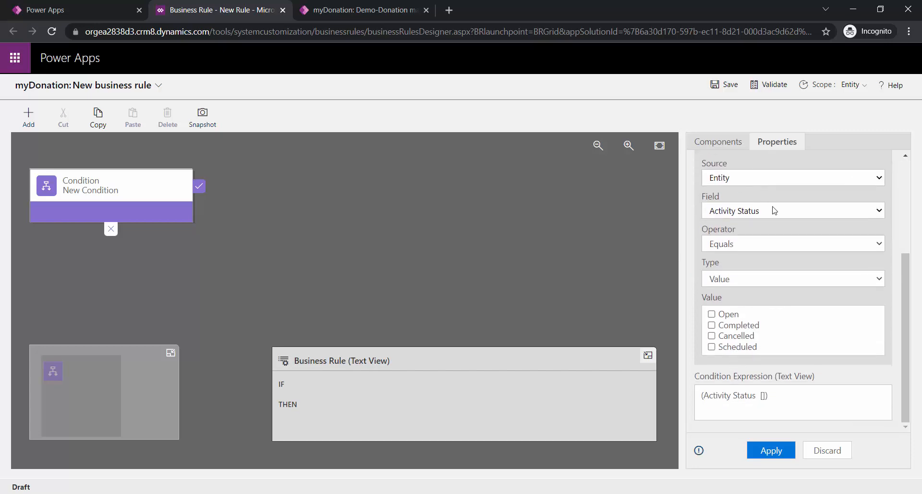
{"action": "left_click", "coordinate": [775, 212]}
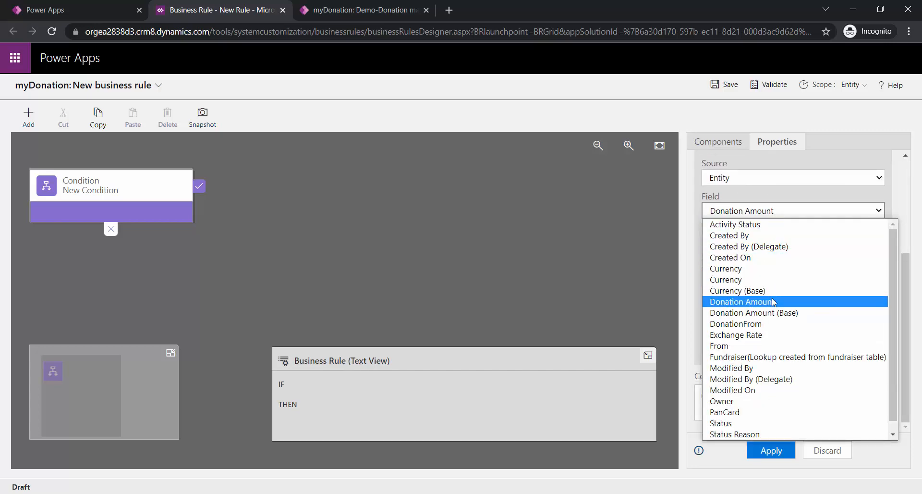
{"action": "left_click", "coordinate": [753, 301]}
{"action": "left_click", "coordinate": [756, 277]}
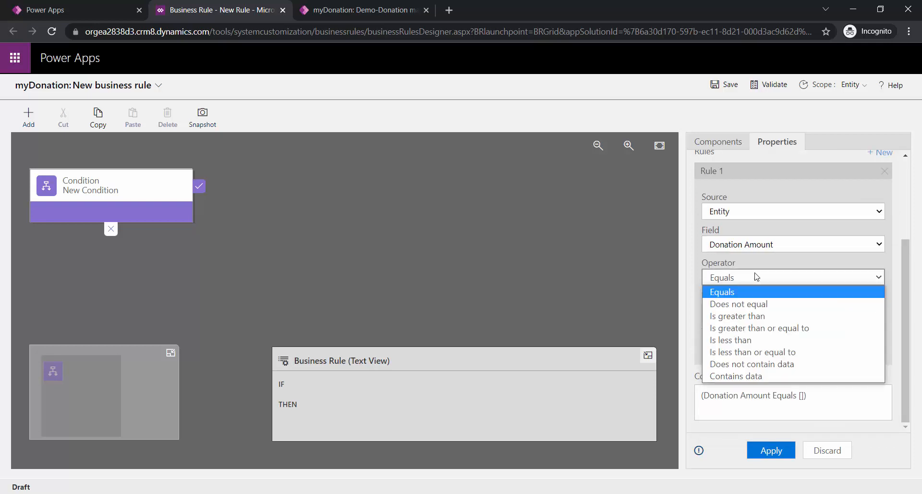
{"action": "left_click", "coordinate": [770, 363]}
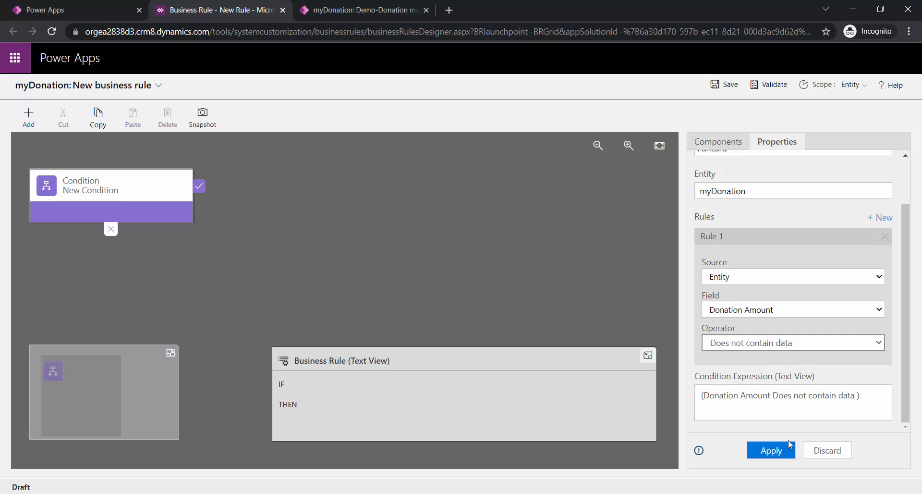
{"action": "left_click", "coordinate": [779, 453]}
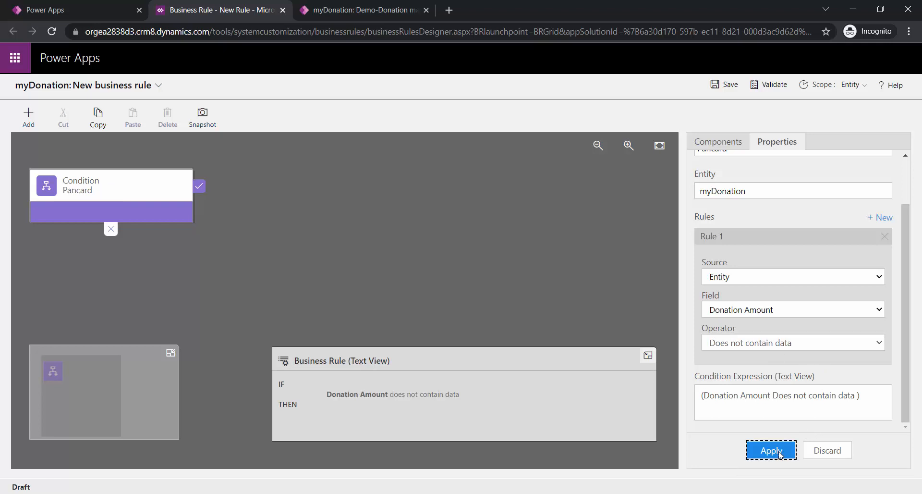
- Add a Set Visibility action to the true branch of the Pancard condition
{"action": "left_click", "coordinate": [200, 187]}
{"action": "left_click", "coordinate": [28, 119]}
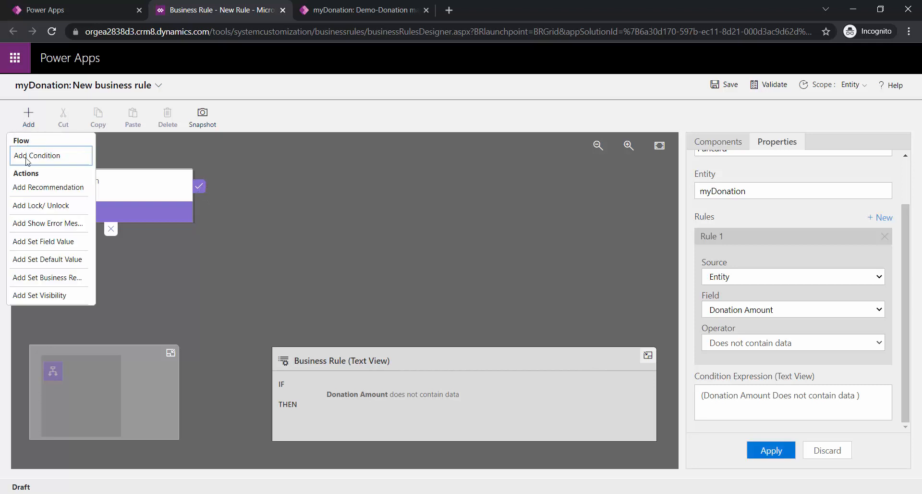
{"action": "left_click", "coordinate": [26, 190]}
{"action": "left_click", "coordinate": [222, 192]}
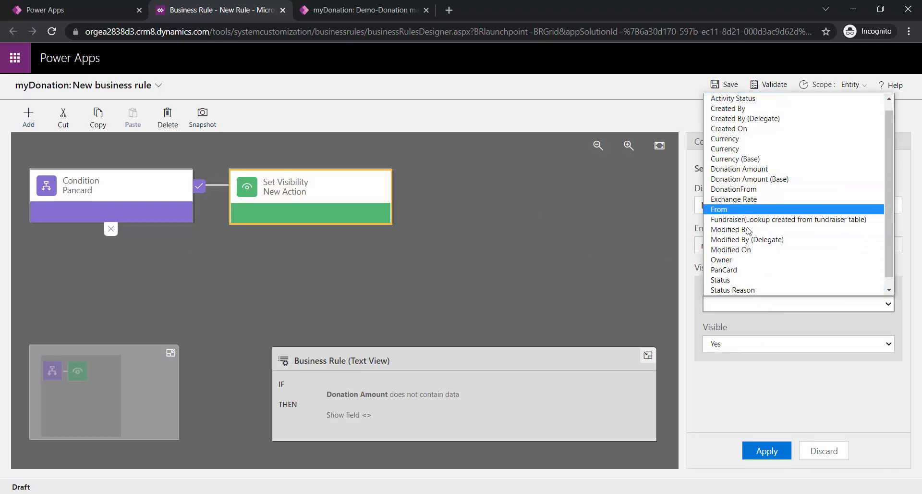
- Set the true-branch visibility action's field to PanCard with Visible set to No, and apply
{"action": "left_click", "coordinate": [759, 269]}
{"action": "left_click", "coordinate": [740, 348]}
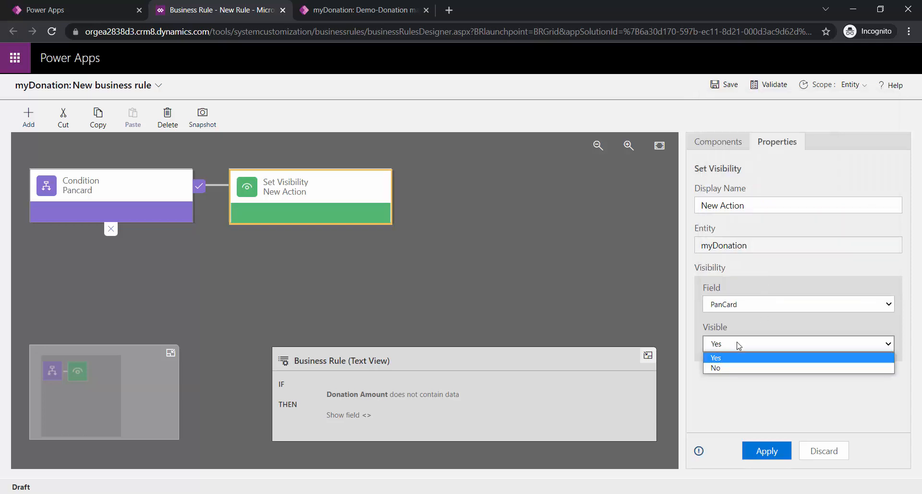
{"action": "left_click", "coordinate": [735, 368]}
{"action": "left_click", "coordinate": [767, 451]}
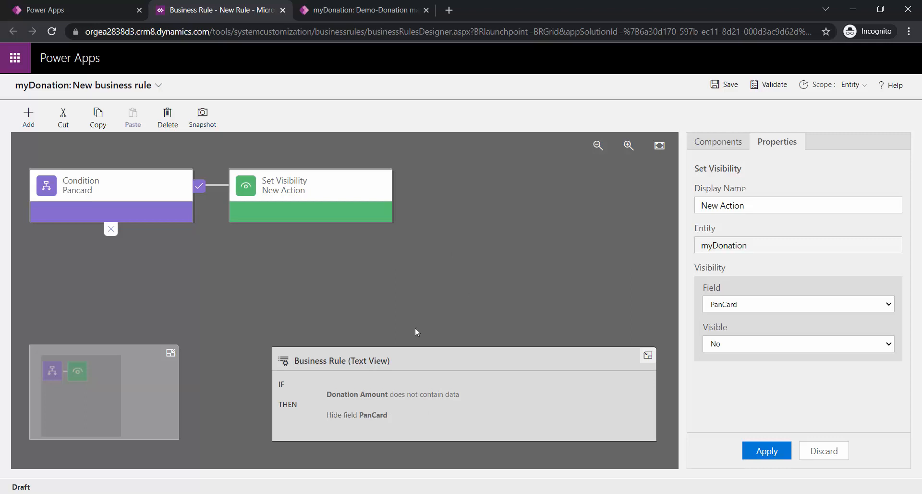
- Add a Set Visibility action to the false branch of the Pancard condition
{"action": "left_click", "coordinate": [110, 230]}
{"action": "left_click", "coordinate": [29, 118]}
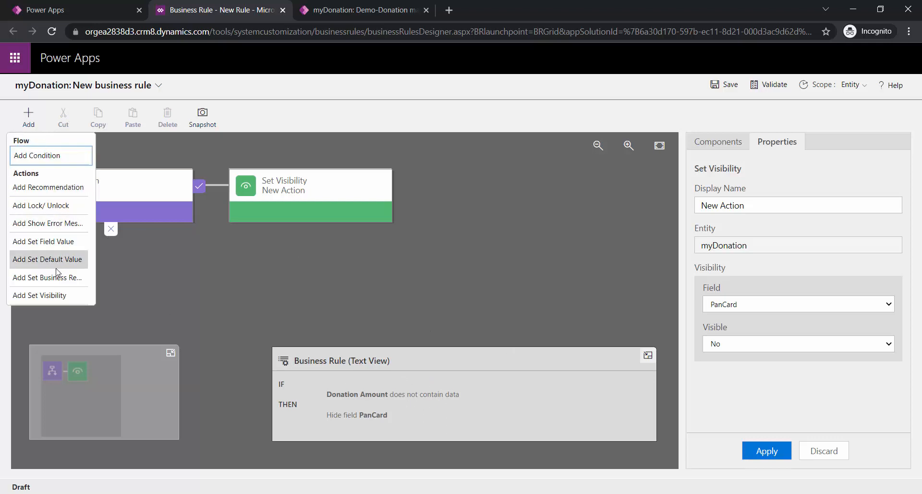
{"action": "left_click", "coordinate": [45, 297]}
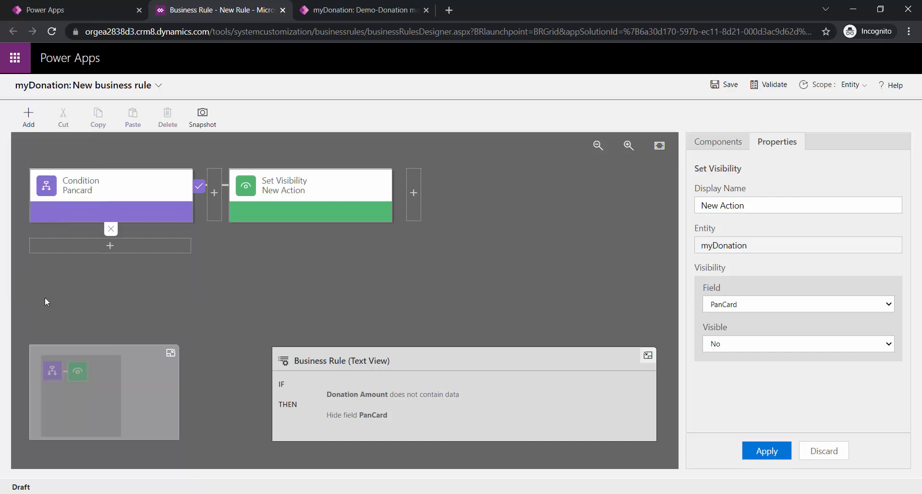
{"action": "left_click", "coordinate": [110, 245]}
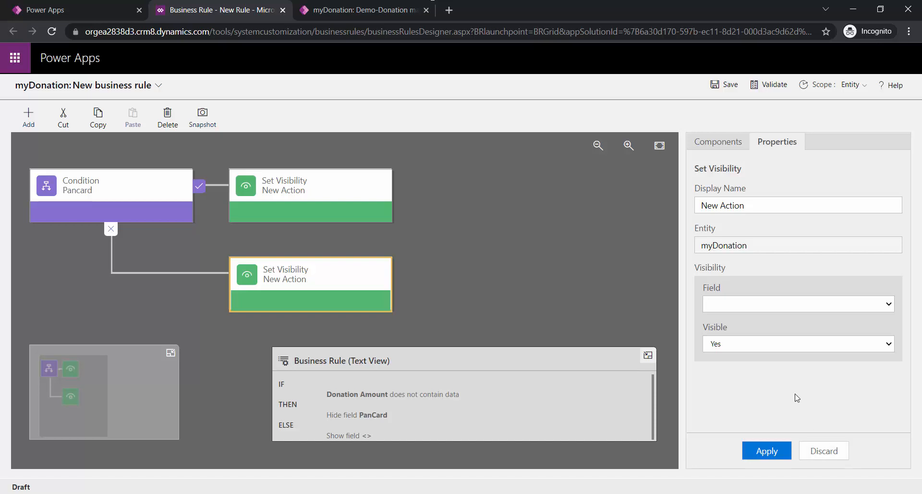
- Set the false-branch visibility action's field to PanCard with Visible set to Yes, and apply
{"action": "left_click", "coordinate": [771, 344]}
{"action": "left_click", "coordinate": [771, 344]}
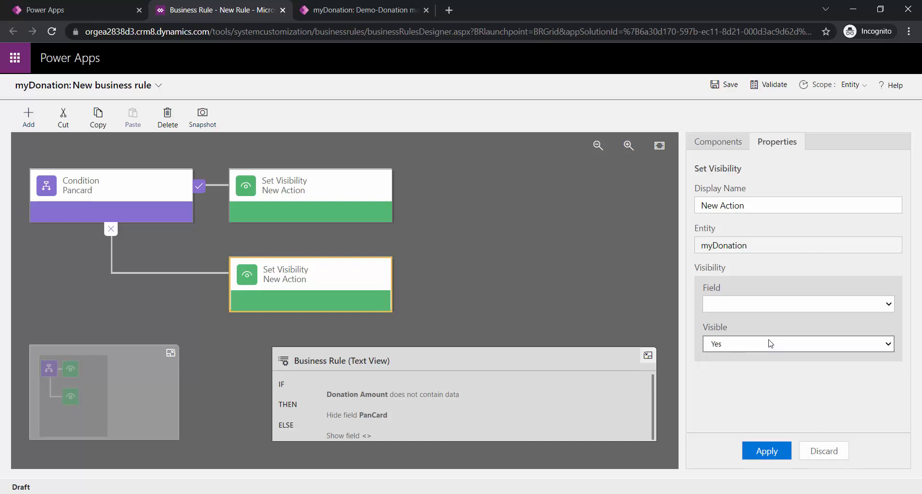
{"action": "left_click", "coordinate": [766, 304]}
{"action": "scroll", "coordinate": [769, 279], "scroll_direction": "down", "scroll_amount": 1}
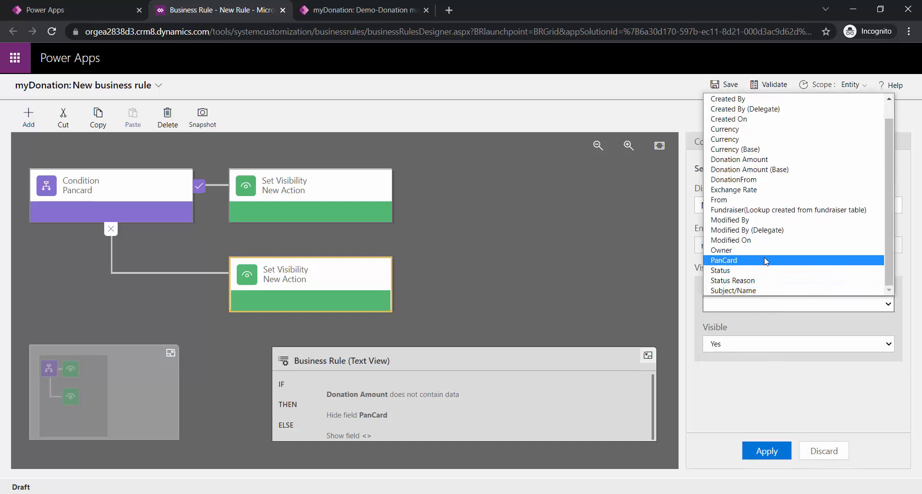
{"action": "left_click", "coordinate": [766, 255]}
{"action": "left_click", "coordinate": [764, 451]}
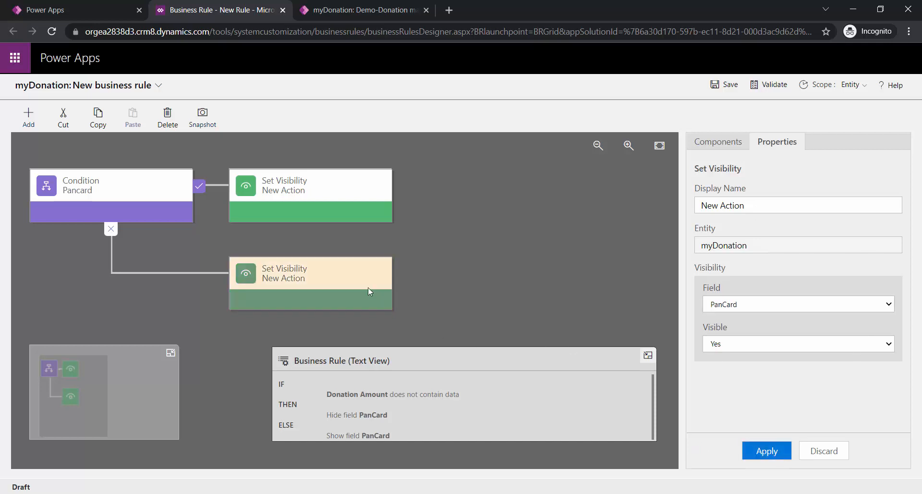
- Add a Set Business Required action after the false branch's Set Visibility action
{"action": "left_click", "coordinate": [32, 112]}
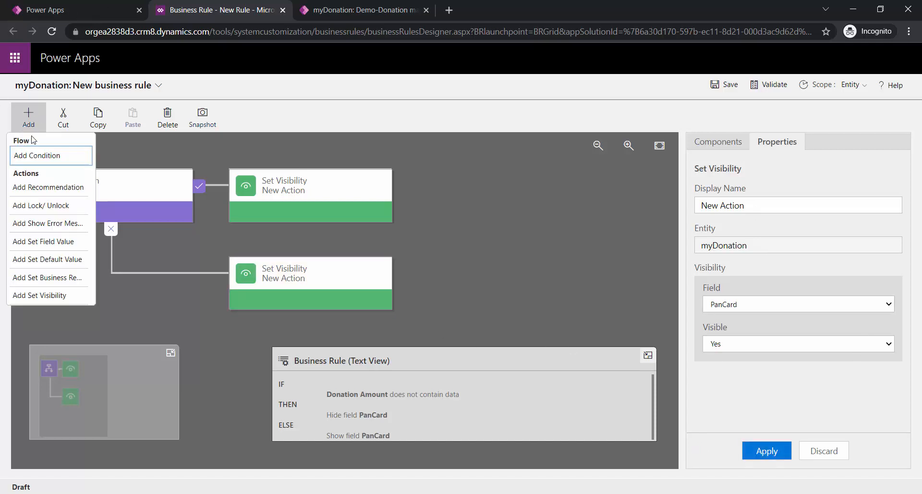
{"action": "left_click", "coordinate": [53, 277]}
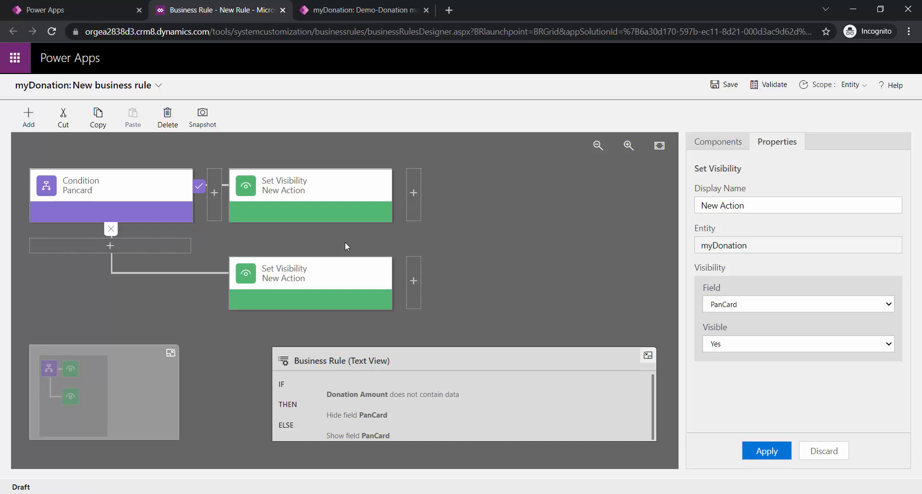
{"action": "left_click", "coordinate": [414, 276]}
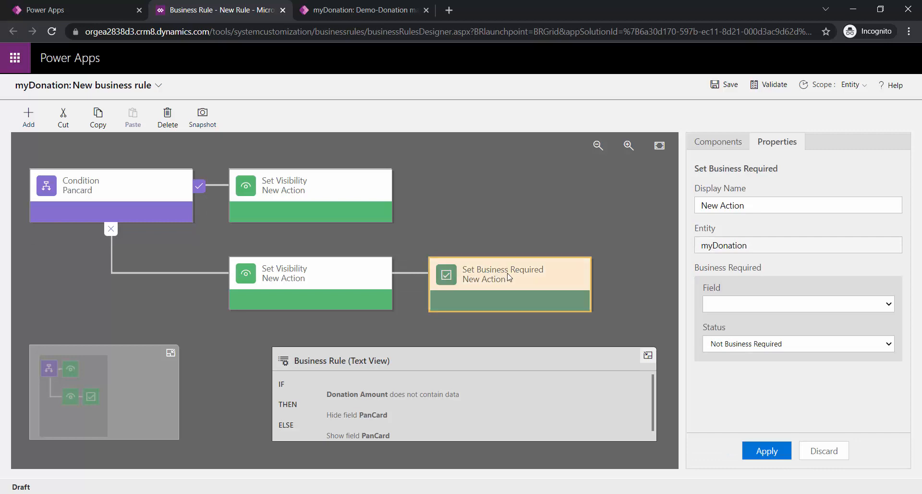
- Set the Set Business Required action's field to PanCard with status Business Required, apply, and check the rule's text view
{"action": "left_click", "coordinate": [735, 303]}
{"action": "scroll", "coordinate": [746, 288], "scroll_direction": "down", "scroll_amount": 1}
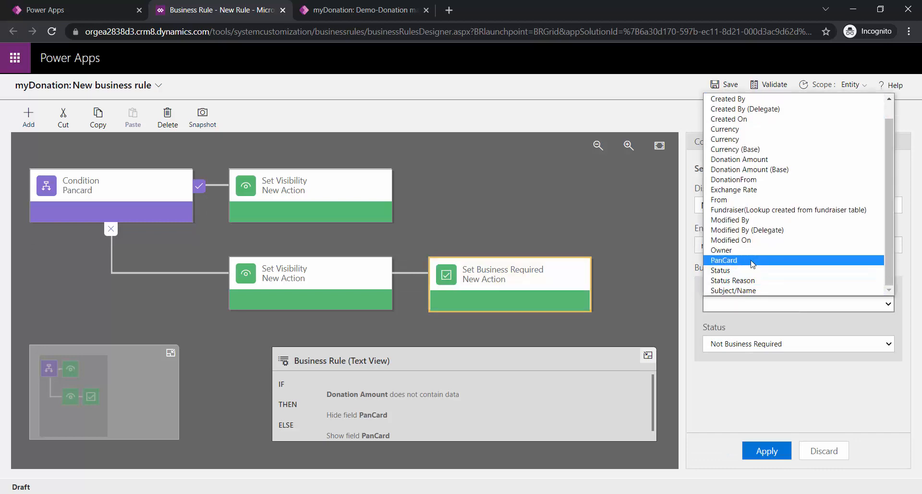
{"action": "left_click", "coordinate": [752, 264]}
{"action": "left_click", "coordinate": [725, 344]}
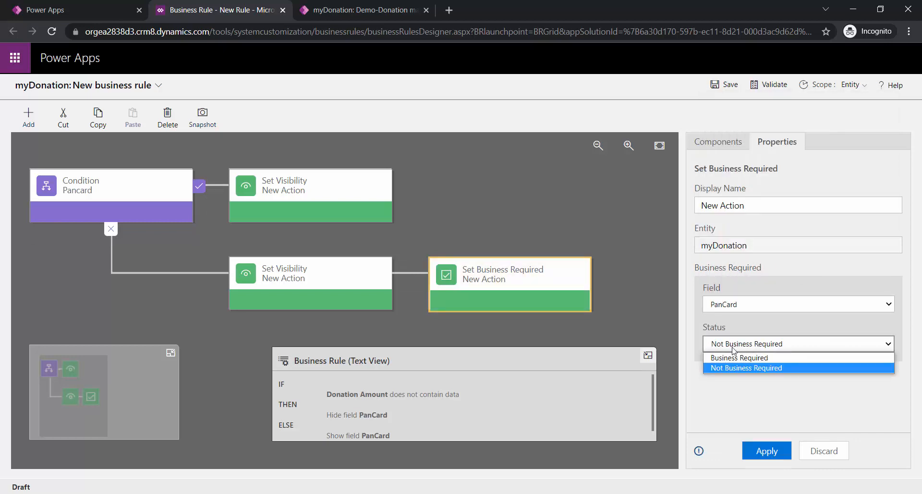
{"action": "left_click", "coordinate": [733, 358]}
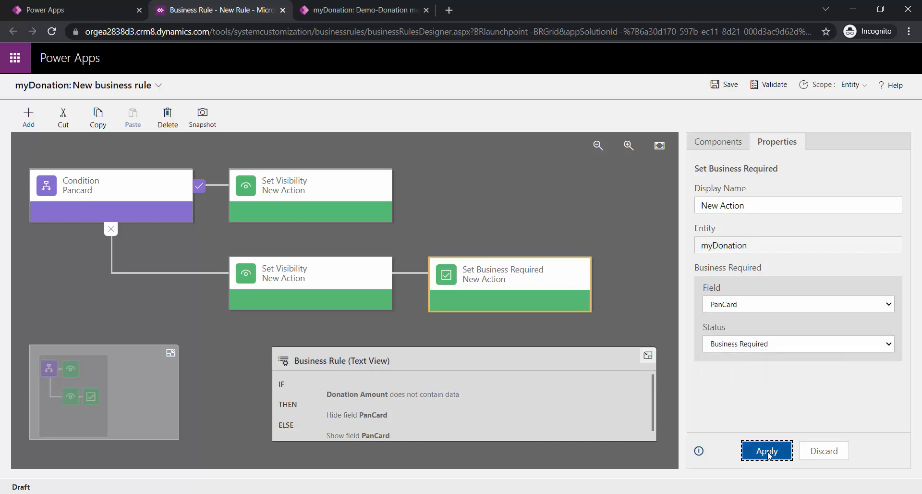
{"action": "left_click", "coordinate": [766, 451]}
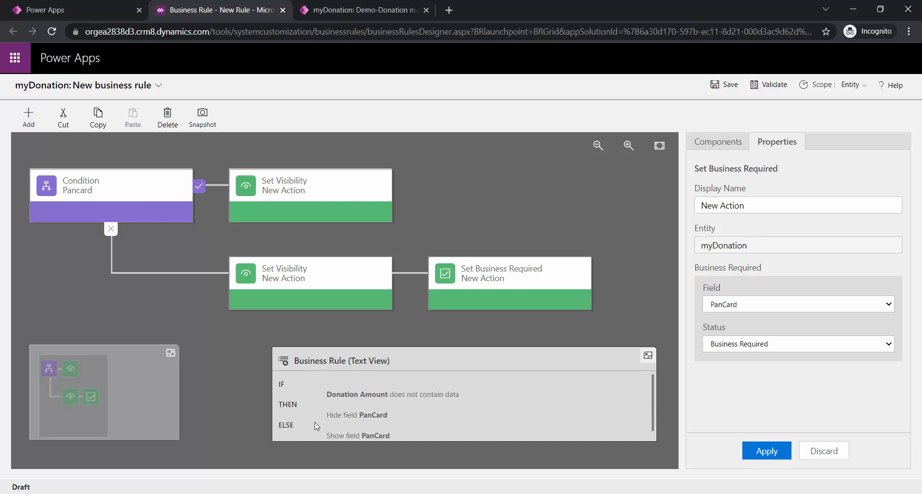
{"action": "scroll", "coordinate": [467, 385], "scroll_direction": "down", "scroll_amount": 1}
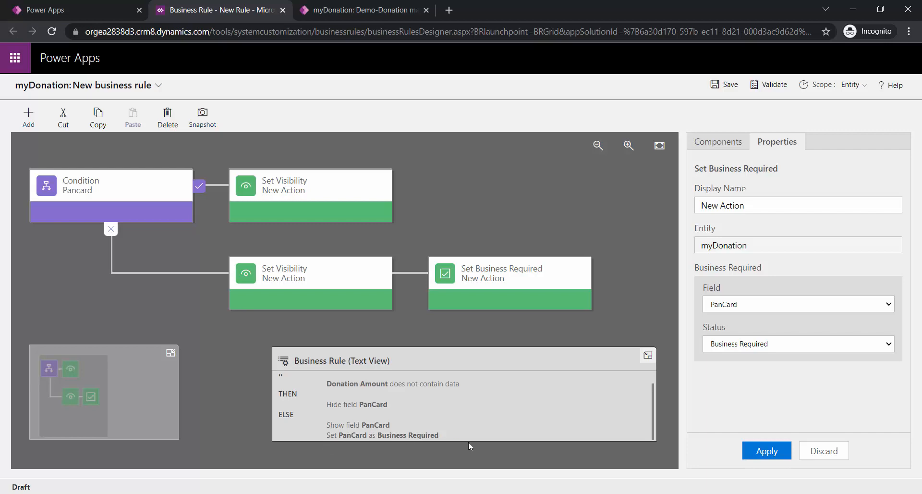
- Finish the pending new business rule prompt on the myDonation table and view the table's columns
{"action": "left_click", "coordinate": [110, 9]}
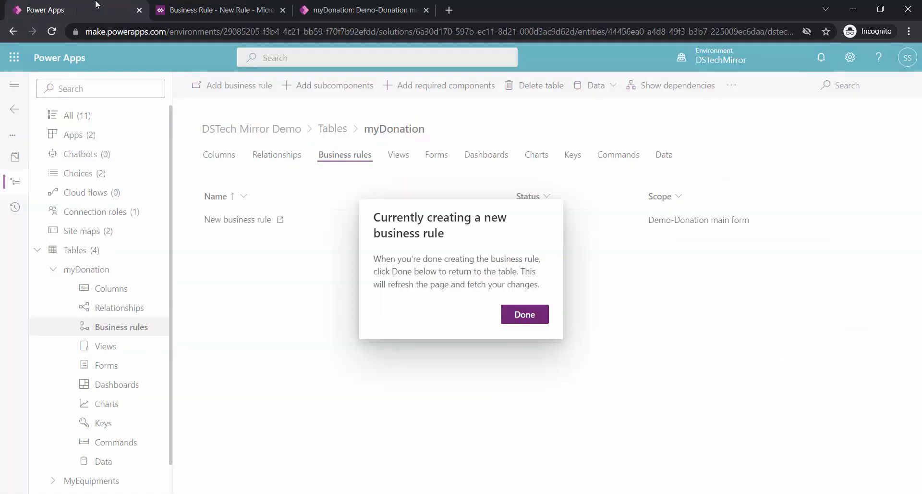
{"action": "left_click", "coordinate": [519, 321]}
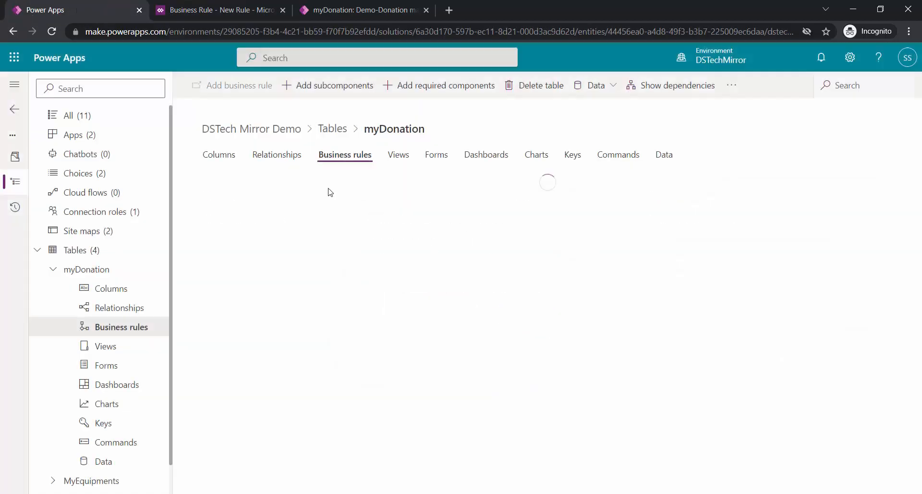
{"action": "left_click", "coordinate": [211, 157]}
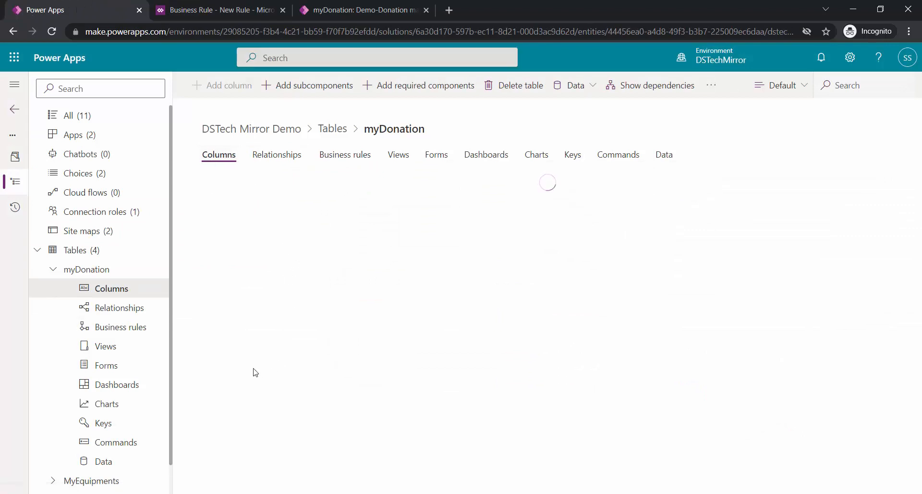
{"action": "left_click", "coordinate": [362, 12]}
{"action": "left_click", "coordinate": [216, 10]}
{"action": "left_click", "coordinate": [77, 9]}
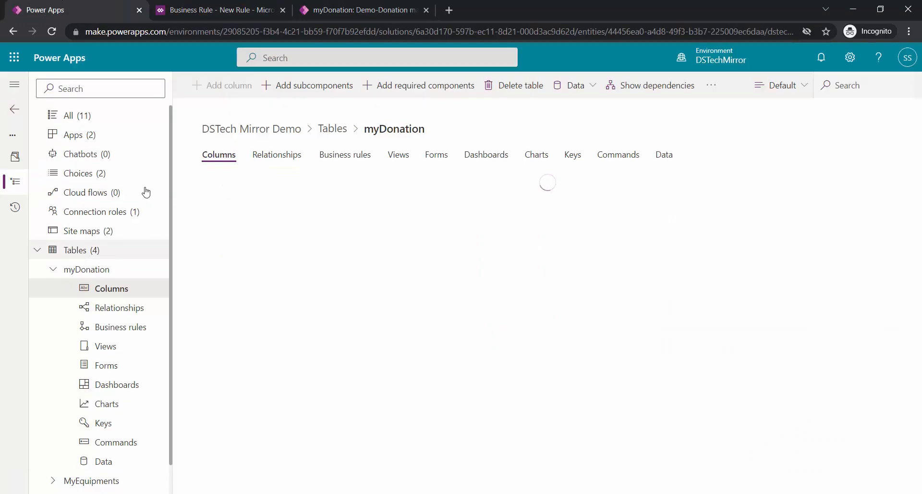
- Return to the rule designer, reapply the Set Business Required action, save the rule, and save it as a copy
{"action": "left_click", "coordinate": [211, 4]}
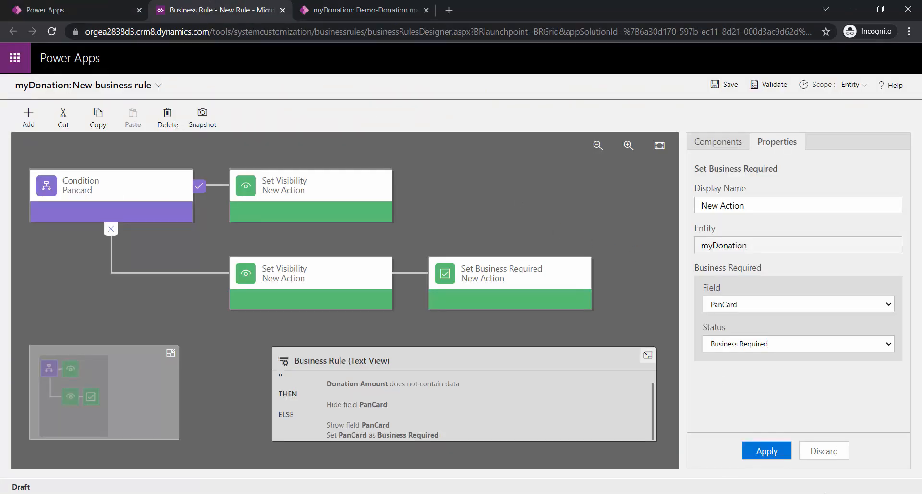
{"action": "left_click", "coordinate": [767, 451]}
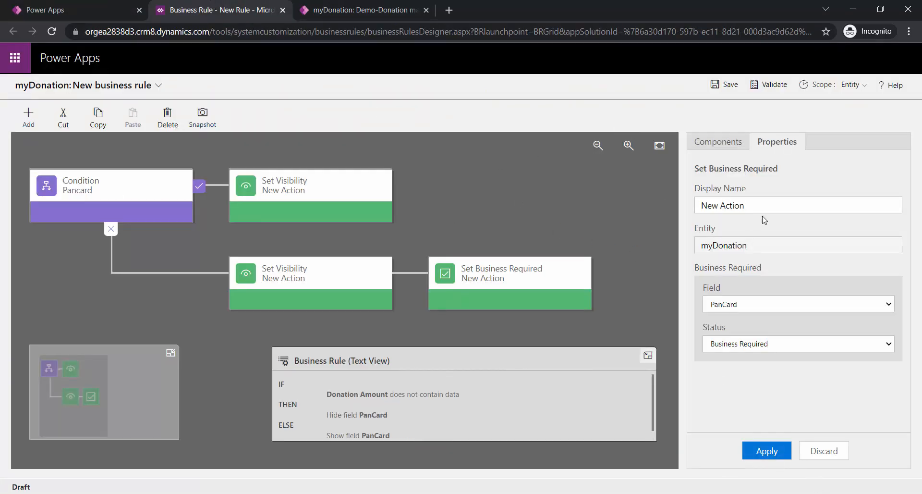
{"action": "left_click", "coordinate": [729, 86]}
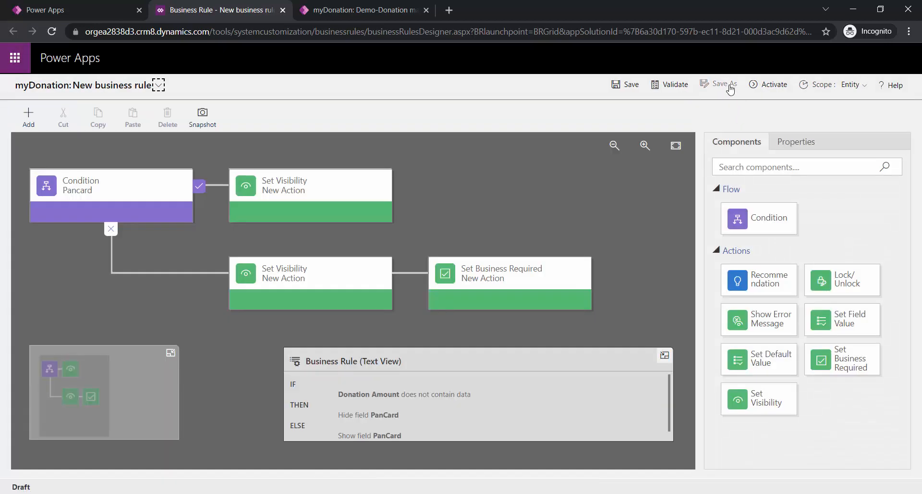
{"action": "left_click", "coordinate": [729, 88]}
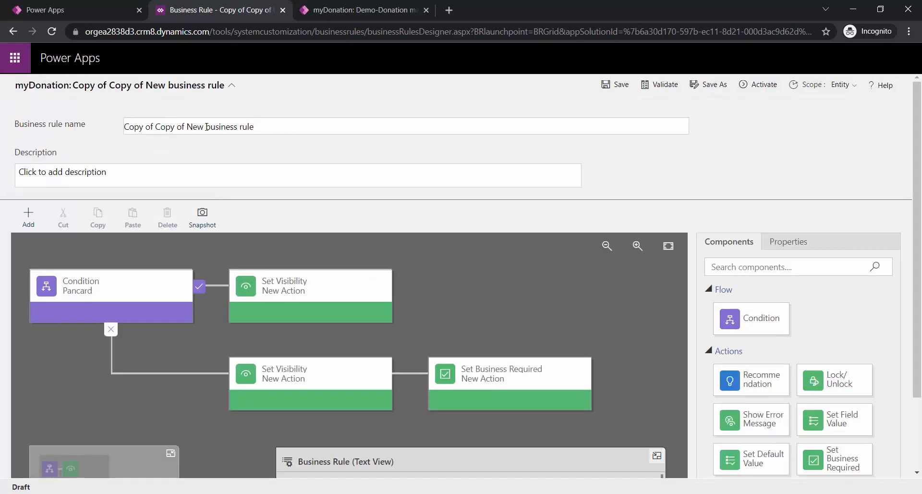
- Rename the copied business rule as Rule For Pan Card Field and save it
{"action": "left_click_drag", "start_coordinate": [253, 127], "coordinate": [109, 122]}
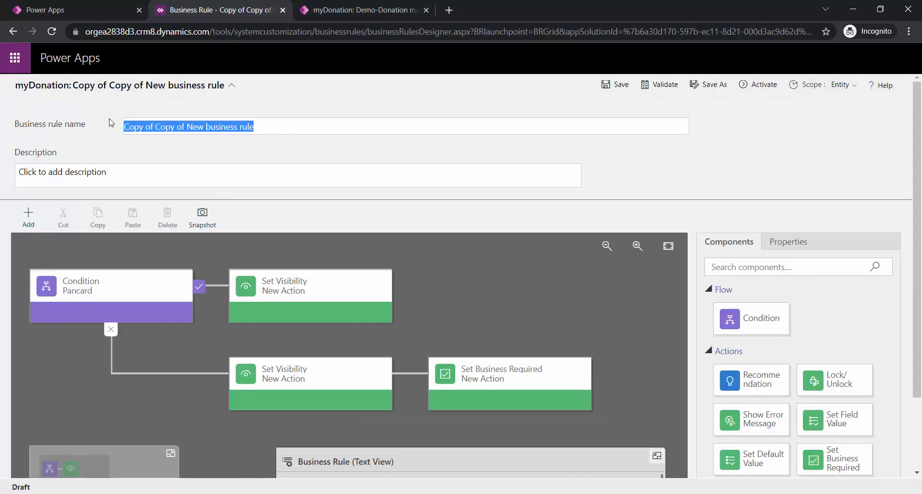
{"action": "key", "text": "BackSpace"}
{"action": "type", "text": "Pna"}
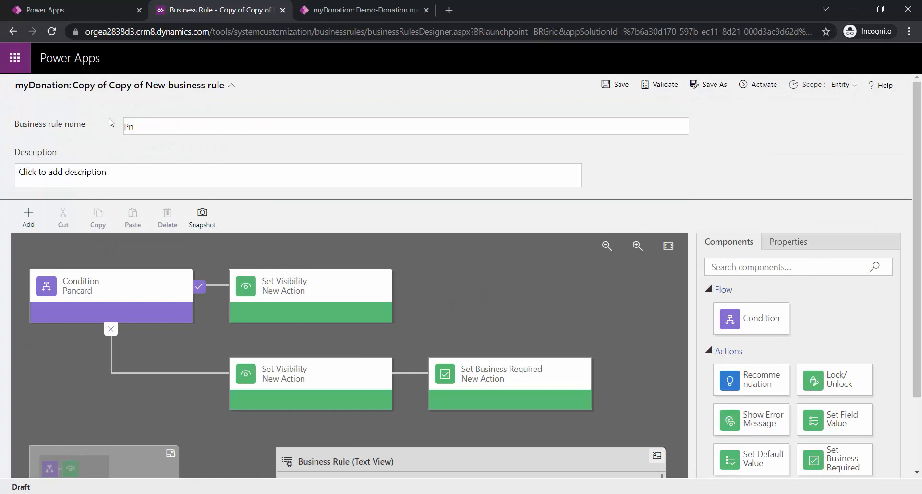
{"action": "key", "text": "BackSpace"}
{"action": "key", "text": "BackSpace"}
{"action": "type", "text": "an"}
{"action": "key", "text": "BackSpace"}
{"action": "key", "text": "BackSpace"}
{"action": "key", "text": "BackSpace"}
{"action": "type", "text": "Rul"}
{"action": "type", "text": "e For Pan Card Field"}
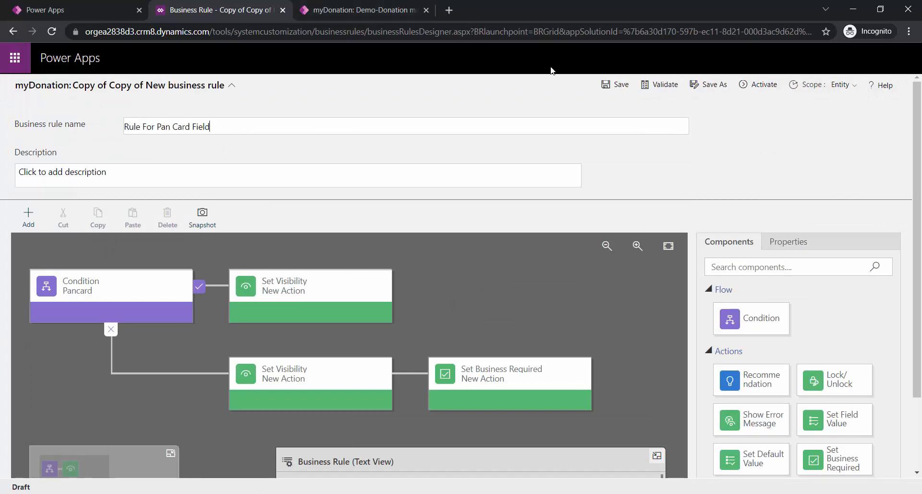
{"action": "left_click", "coordinate": [615, 84]}
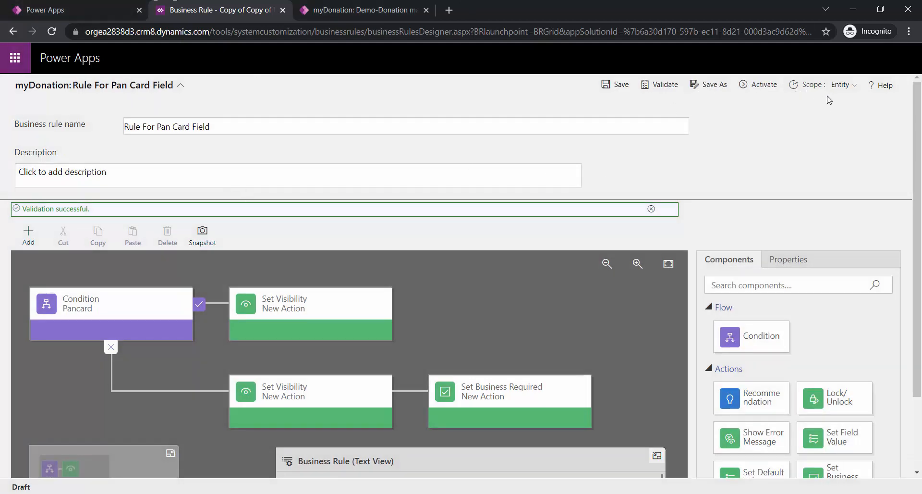
- Set the rule's scope to Demo-Donation Main Form and activate the rule
{"action": "left_click", "coordinate": [853, 86]}
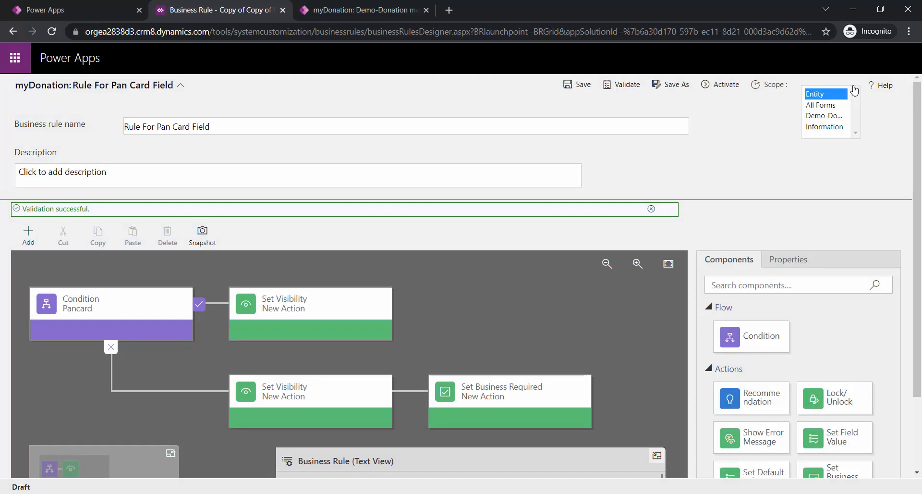
{"action": "left_click", "coordinate": [836, 117]}
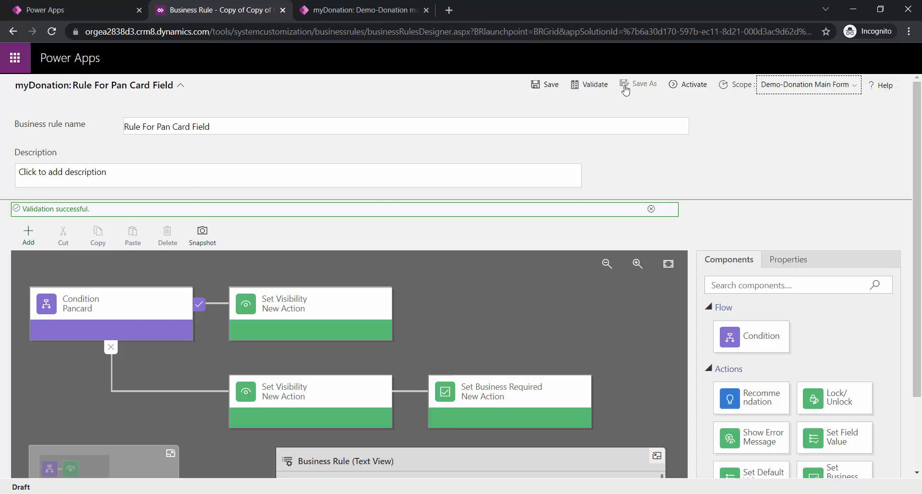
{"action": "left_click", "coordinate": [696, 90]}
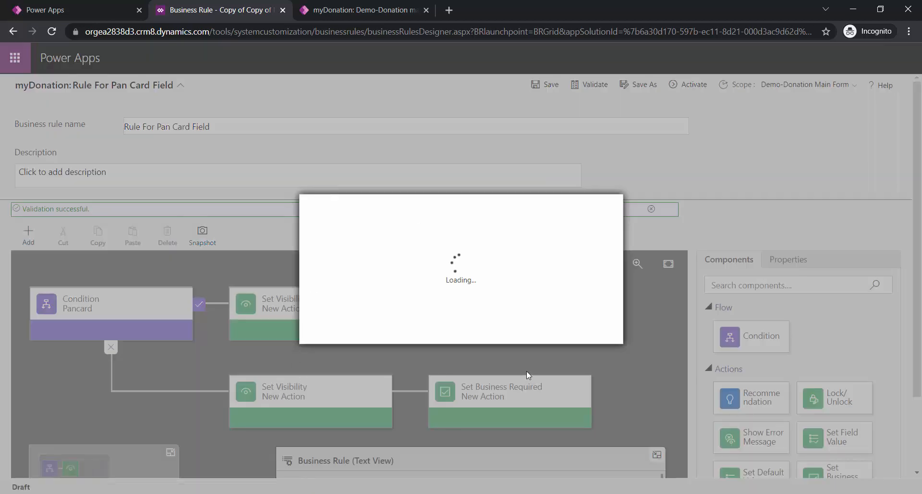
{"action": "left_click", "coordinate": [536, 333]}
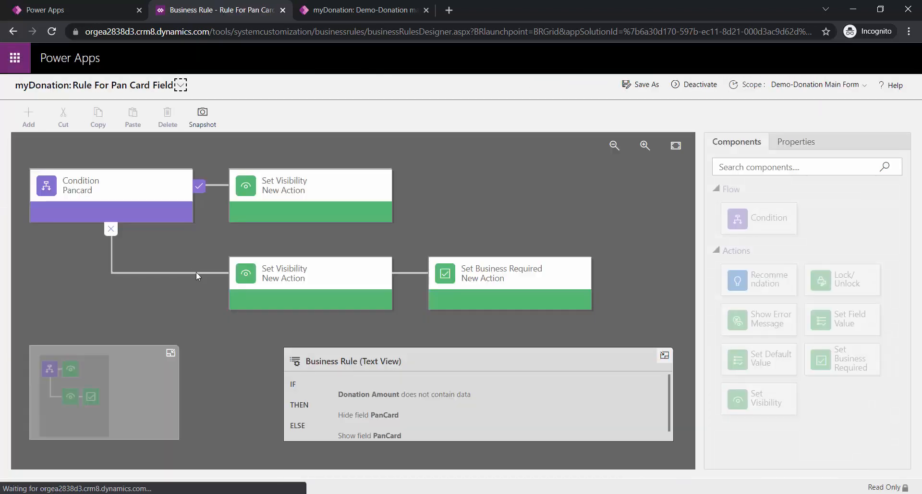
- Check the PanCard column's Required setting in the myDonation table's column list
{"action": "left_click", "coordinate": [74, 6]}
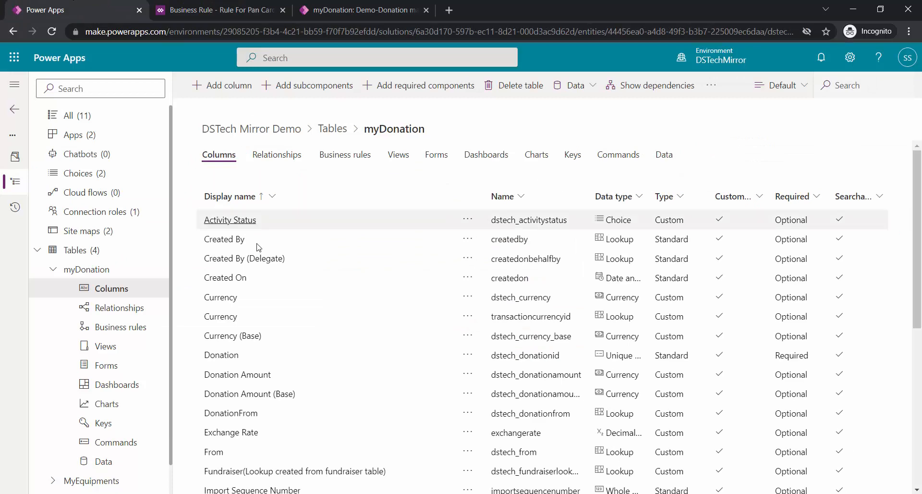
{"action": "scroll", "coordinate": [243, 294], "scroll_direction": "down", "scroll_amount": 3}
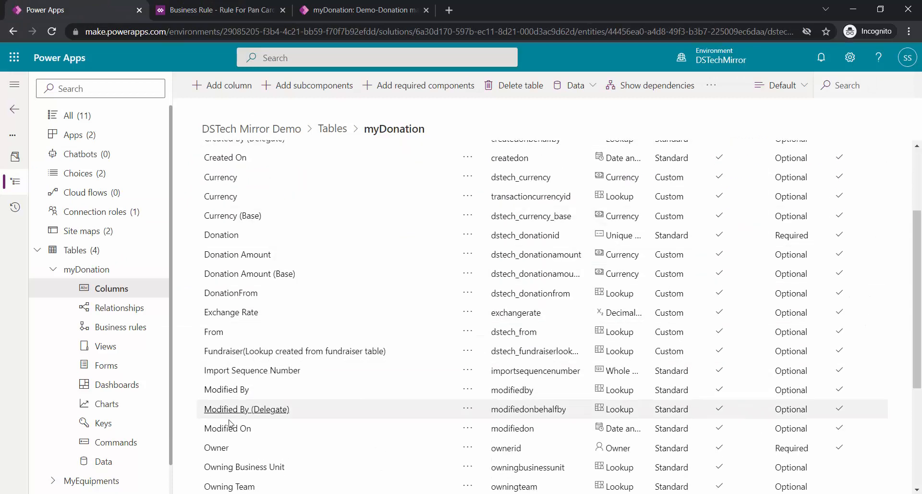
{"action": "scroll", "coordinate": [222, 413], "scroll_direction": "down", "scroll_amount": 3}
{"action": "left_click", "coordinate": [263, 349]}
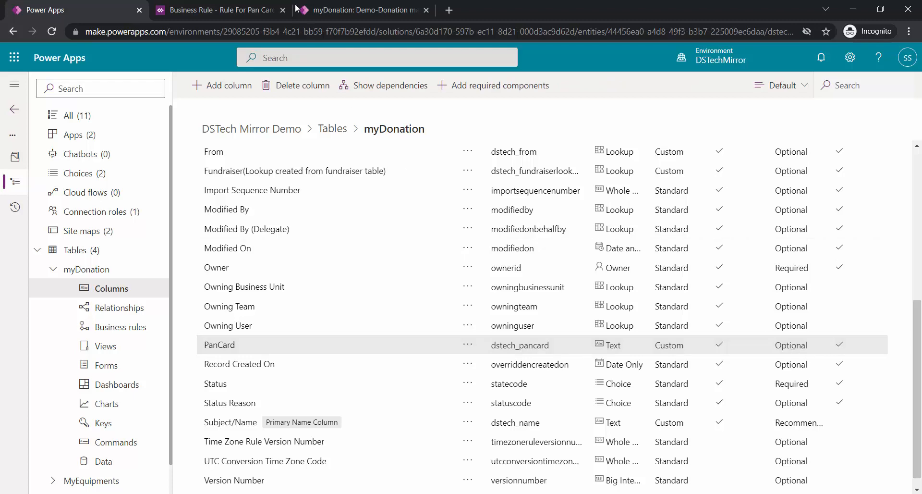
- Test the rule on a reloaded new myDonation form with a Donation Amount of 55, and return to the rule designer
{"action": "left_click", "coordinate": [236, 4]}
{"action": "left_click", "coordinate": [310, 6]}
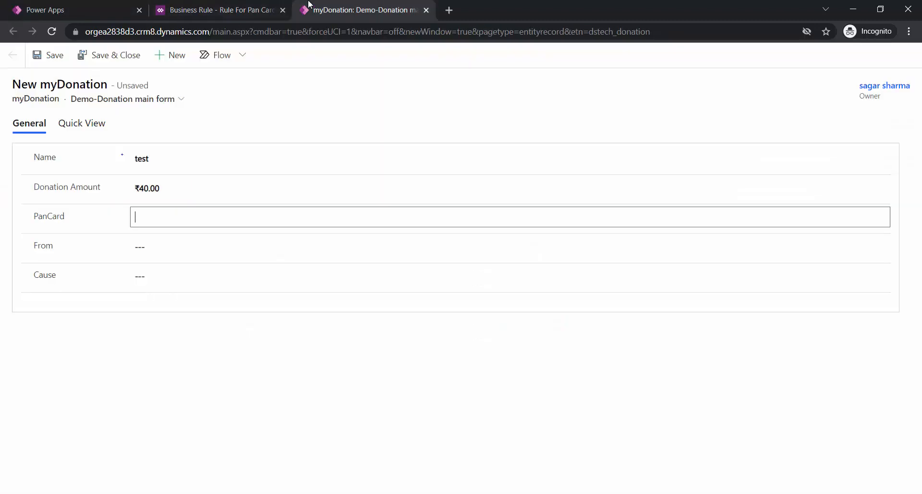
{"action": "left_click", "coordinate": [381, 32]}
{"action": "key", "text": "Return"}
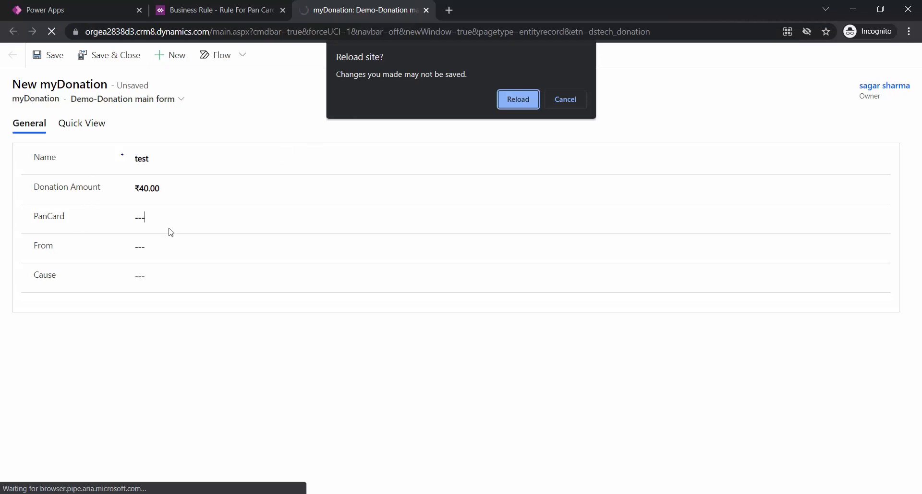
{"action": "left_click", "coordinate": [518, 100]}
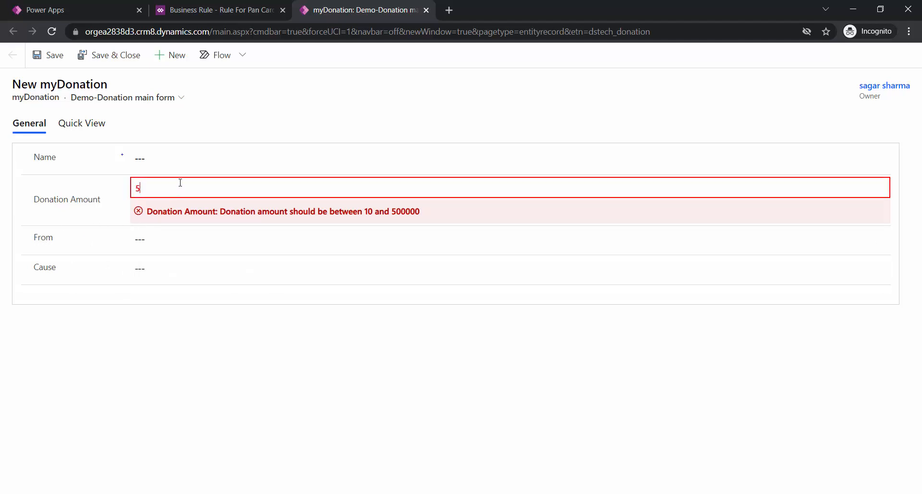
{"action": "left_click", "coordinate": [202, 371]}
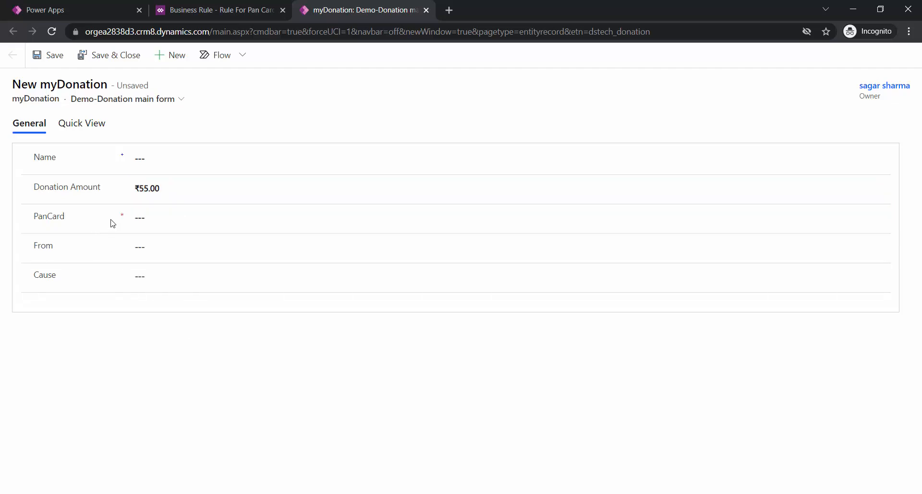
{"action": "left_click", "coordinate": [216, 10]}
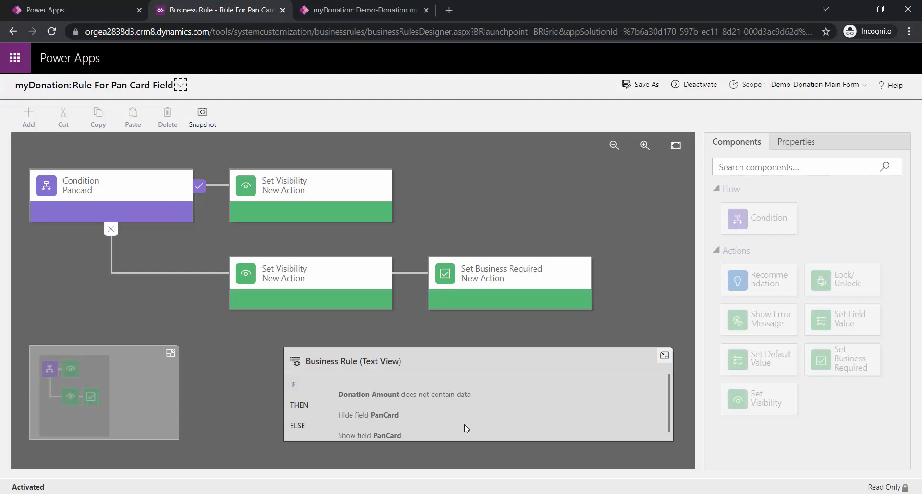
{"action": "left_click", "coordinate": [144, 217]}
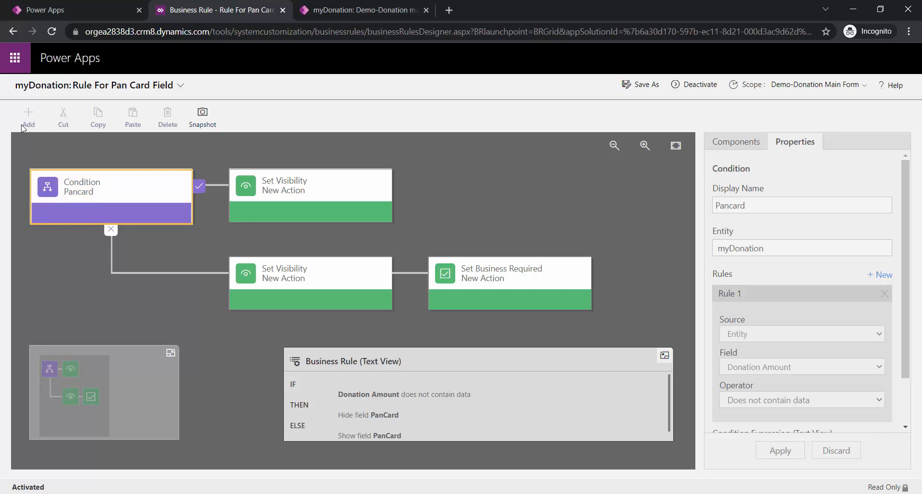
{"action": "left_click", "coordinate": [749, 142]}
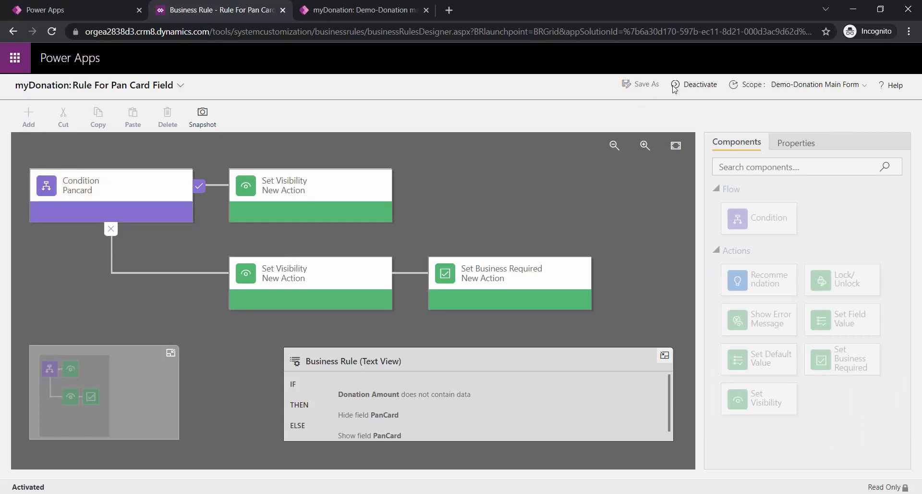
{"action": "left_click", "coordinate": [691, 85]}
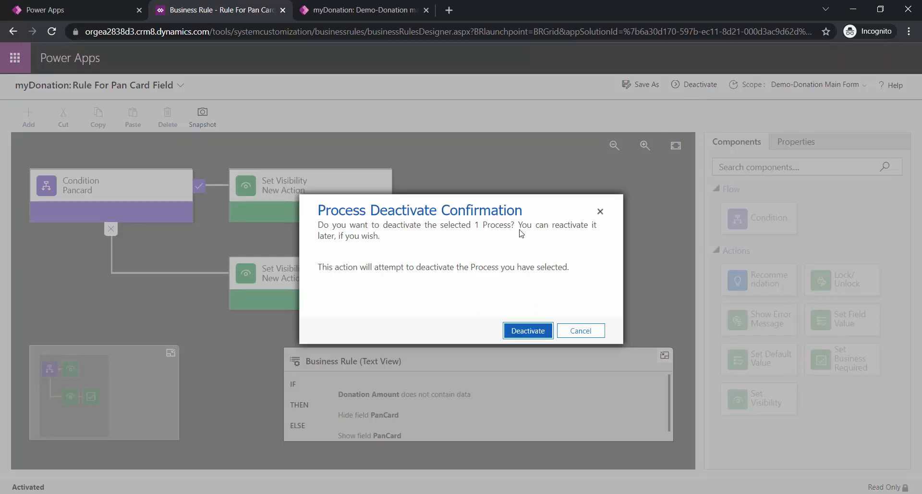
{"action": "left_click", "coordinate": [561, 332]}
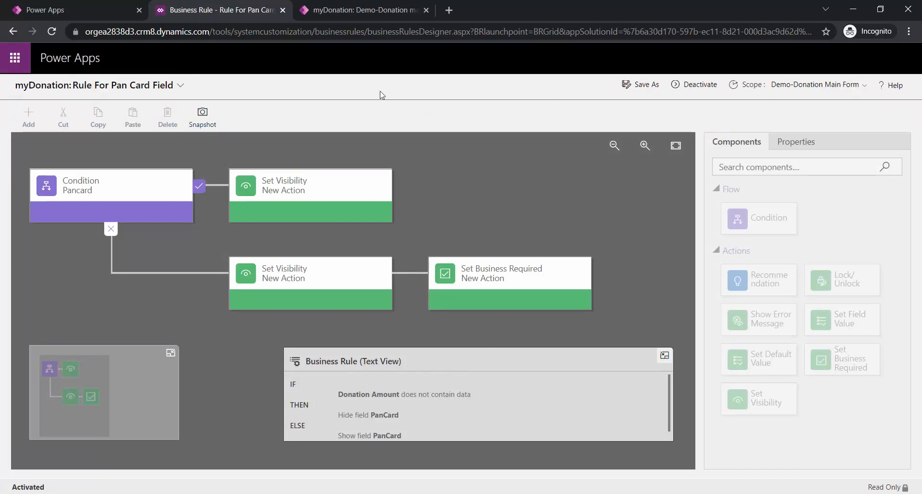
- Try to delete the activated Rule For Pan Card Field from the myDonation table's business rules
{"action": "left_click", "coordinate": [67, 8]}
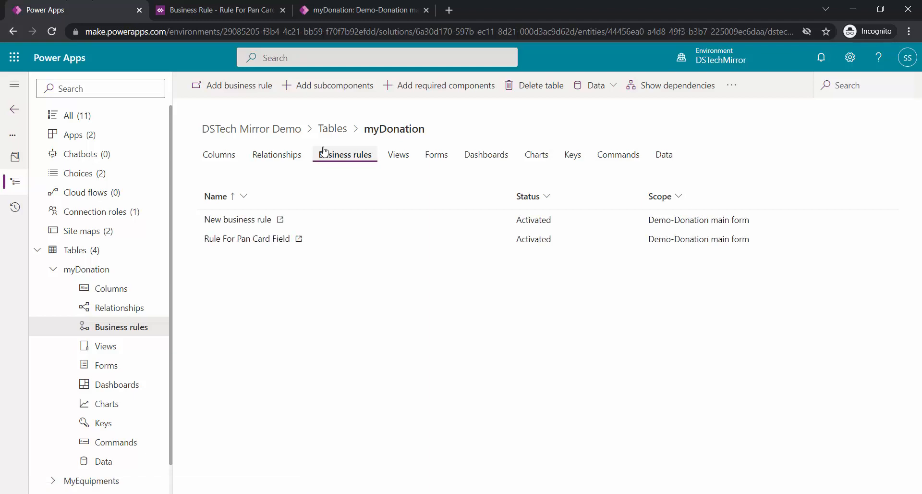
{"action": "left_click", "coordinate": [342, 240]}
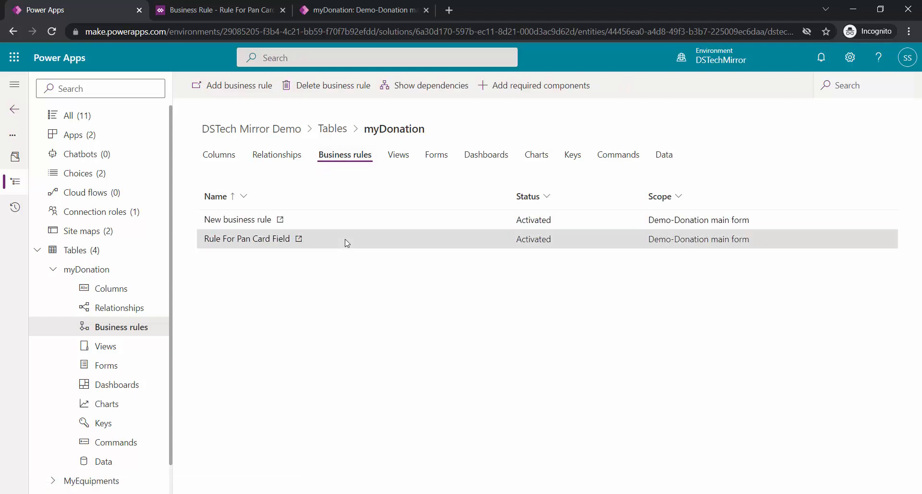
{"action": "left_click", "coordinate": [333, 88]}
{"action": "left_click", "coordinate": [450, 303]}
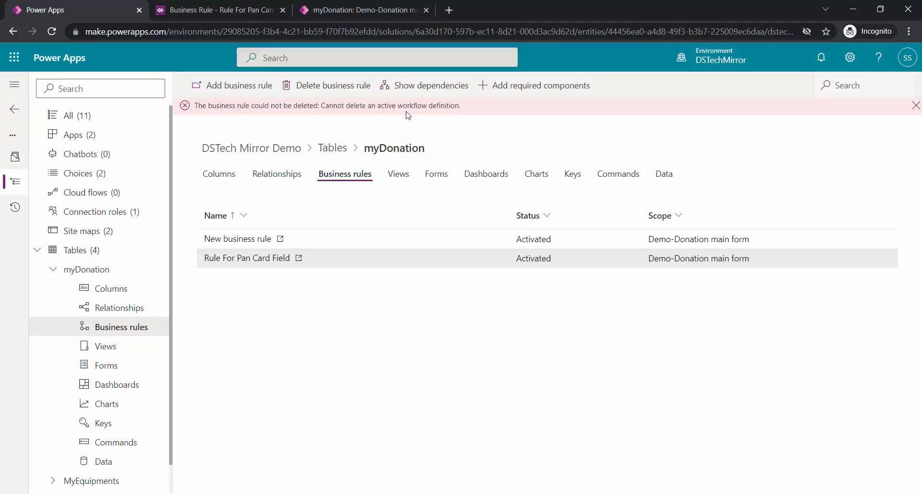
- Return to the rule designer and deactivate Rule For Pan Card Field
{"action": "left_click", "coordinate": [238, 10]}
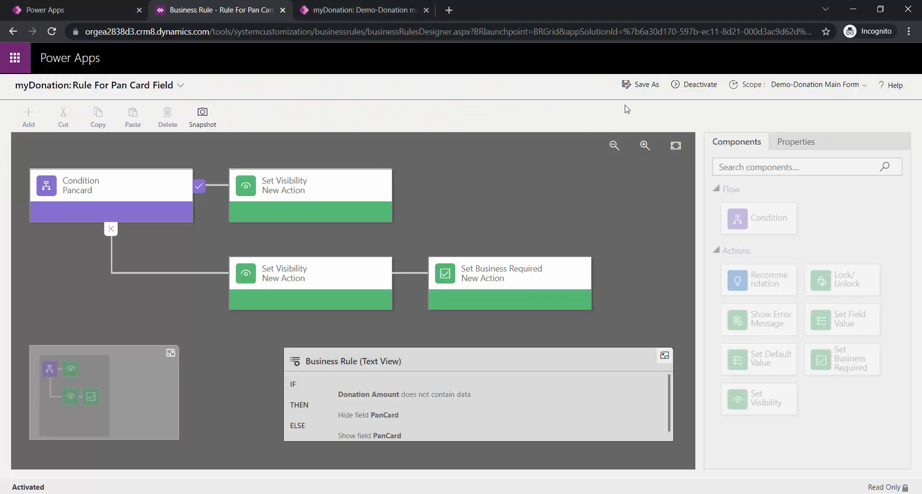
{"action": "left_click", "coordinate": [702, 86]}
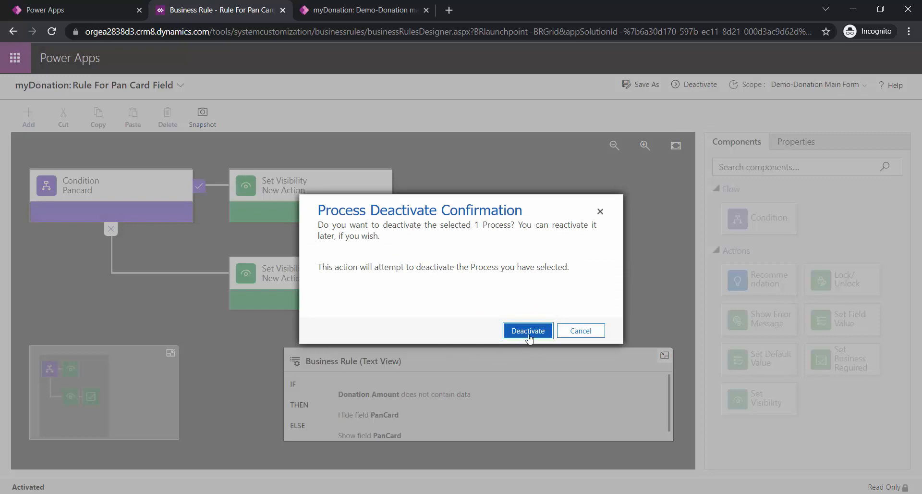
{"action": "left_click", "coordinate": [529, 331]}
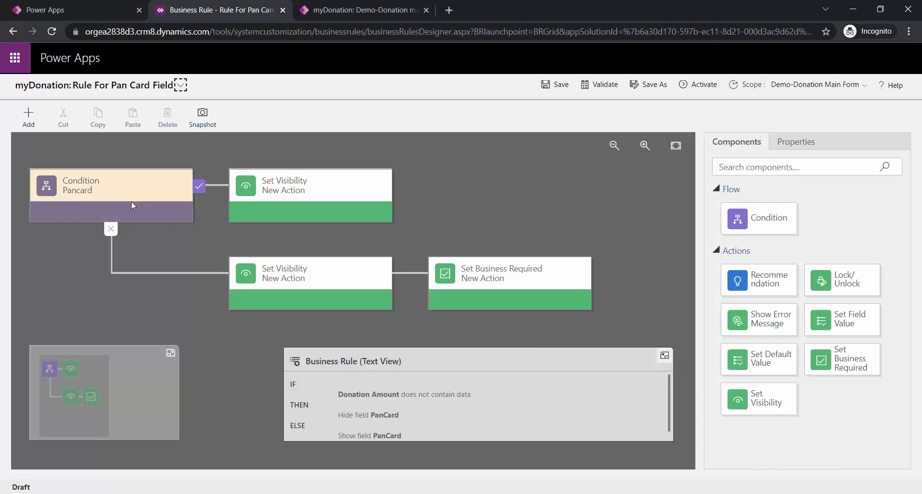
- Add a new condition on the false branch of the Pancard condition, ahead of the Set Visibility action
{"action": "left_click", "coordinate": [131, 201]}
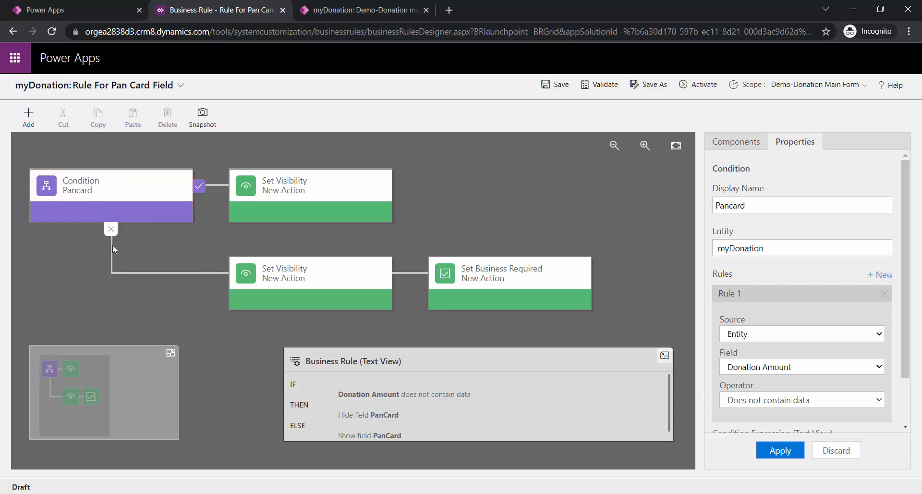
{"action": "left_click", "coordinate": [32, 126]}
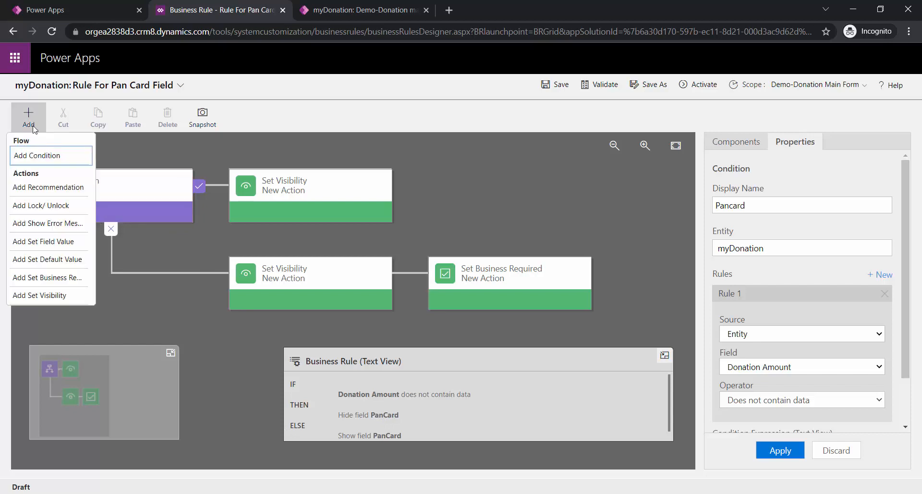
{"action": "left_click", "coordinate": [37, 155]}
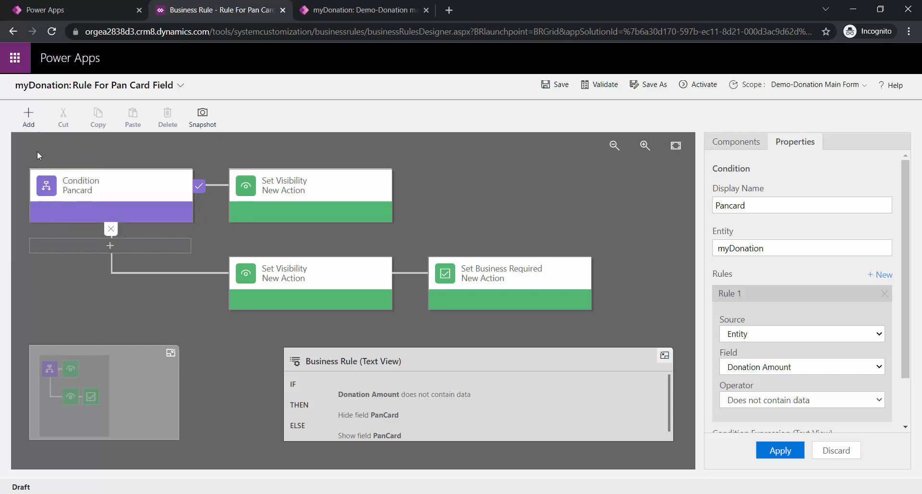
{"action": "left_click", "coordinate": [109, 246]}
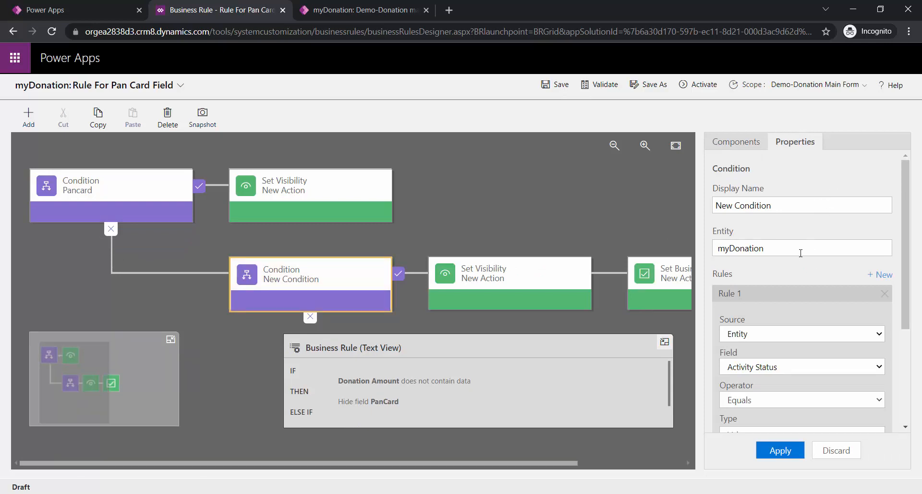
- Set the new condition to Donation Amount is greater than or equal to the value 50000 and apply it
{"action": "scroll", "coordinate": [779, 285], "scroll_direction": "down", "scroll_amount": 3}
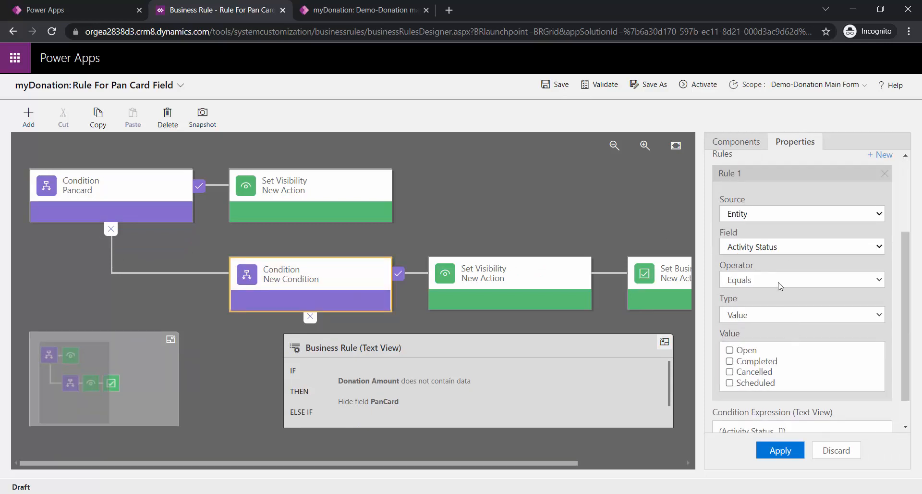
{"action": "scroll", "coordinate": [783, 336], "scroll_direction": "up", "scroll_amount": 3}
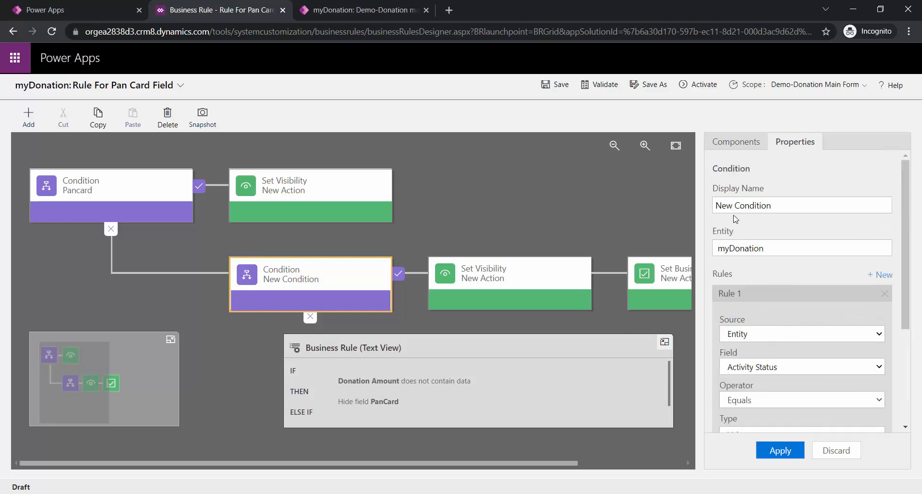
{"action": "scroll", "coordinate": [800, 320], "scroll_direction": "down", "scroll_amount": 2}
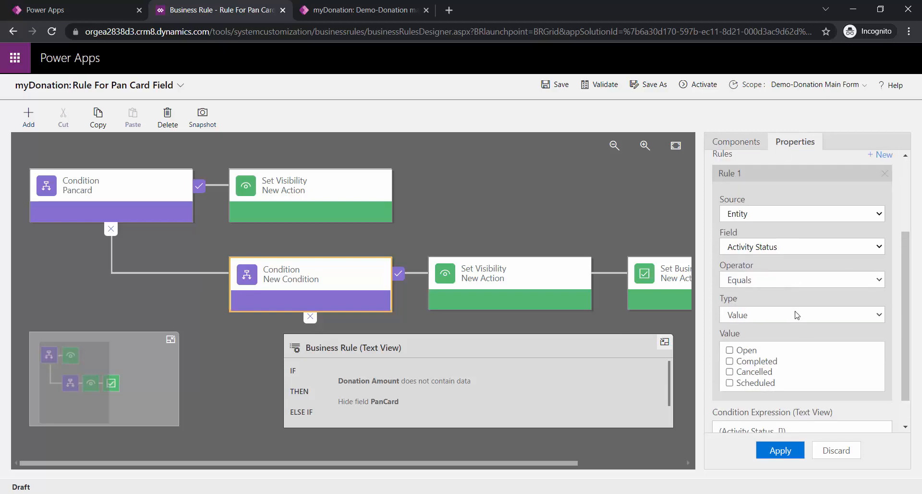
{"action": "left_click", "coordinate": [788, 248]}
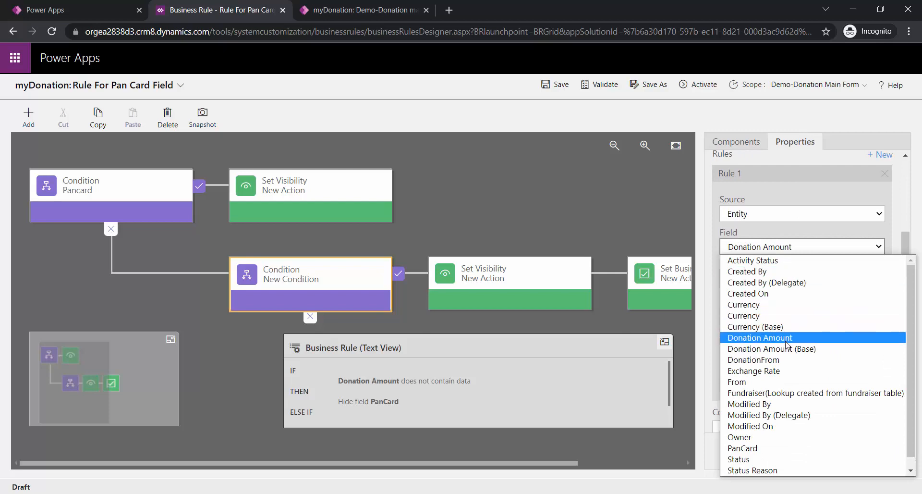
{"action": "left_click", "coordinate": [763, 337]}
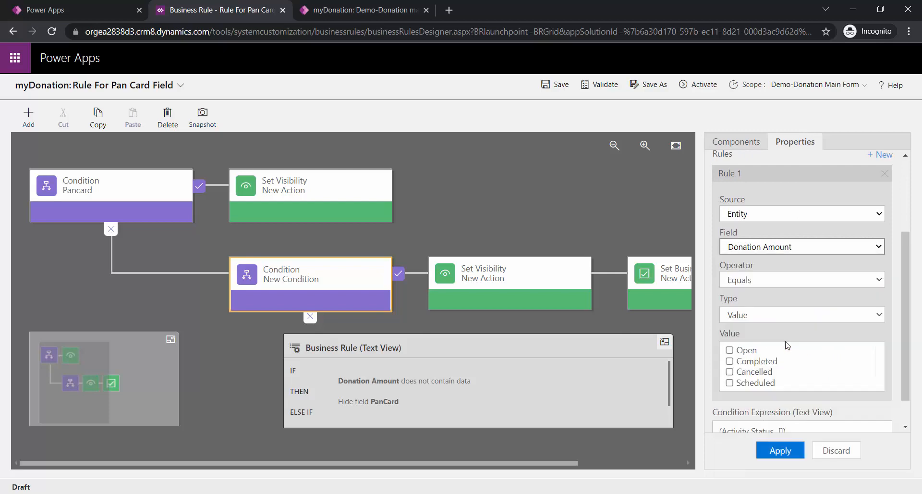
{"action": "left_click", "coordinate": [774, 282]}
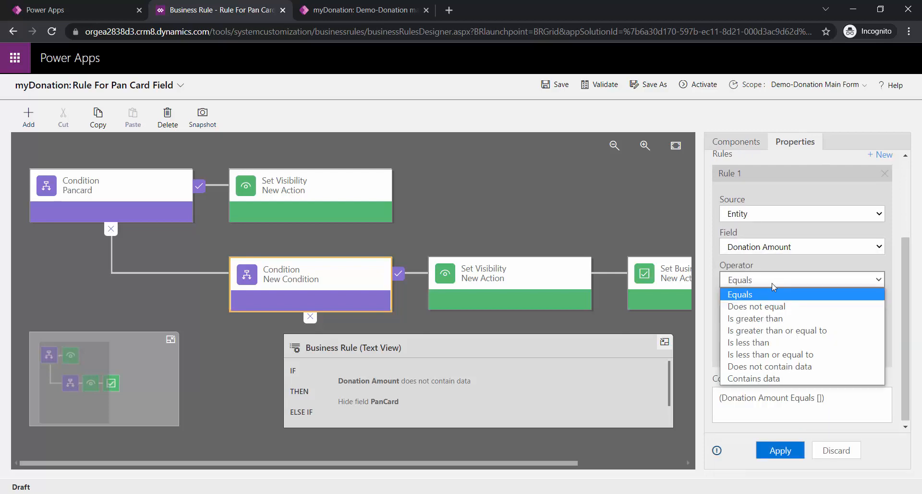
{"action": "left_click", "coordinate": [772, 330]}
{"action": "left_click", "coordinate": [756, 348]}
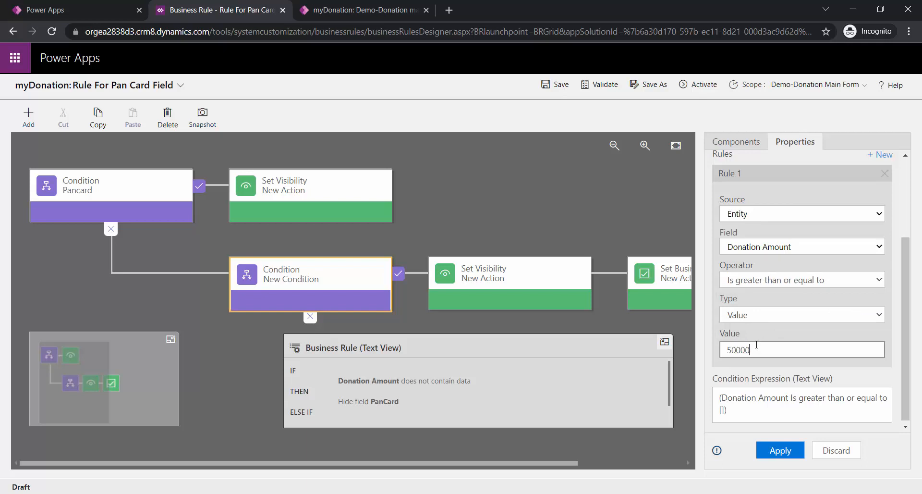
{"action": "type", "text": "50000"}
{"action": "left_click", "coordinate": [796, 452]}
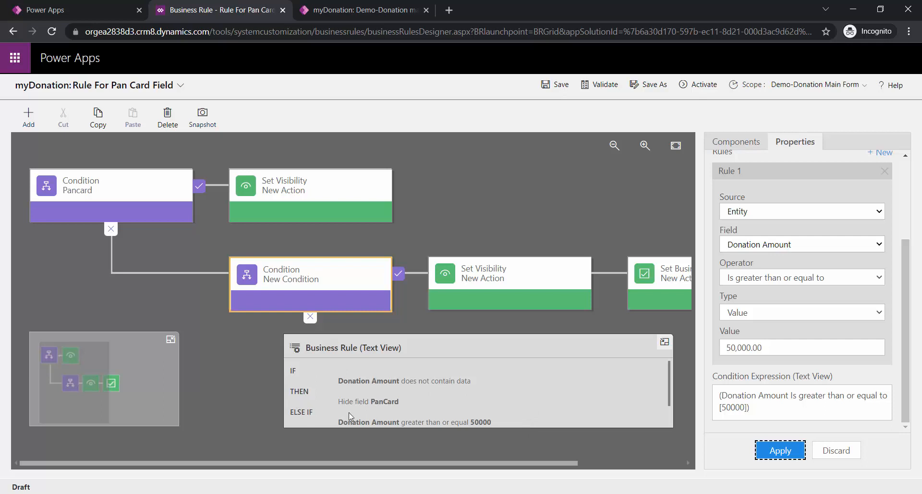
- Review the rule's text view, save and validate the rule, and activate it
{"action": "scroll", "coordinate": [405, 408], "scroll_direction": "down", "scroll_amount": 1}
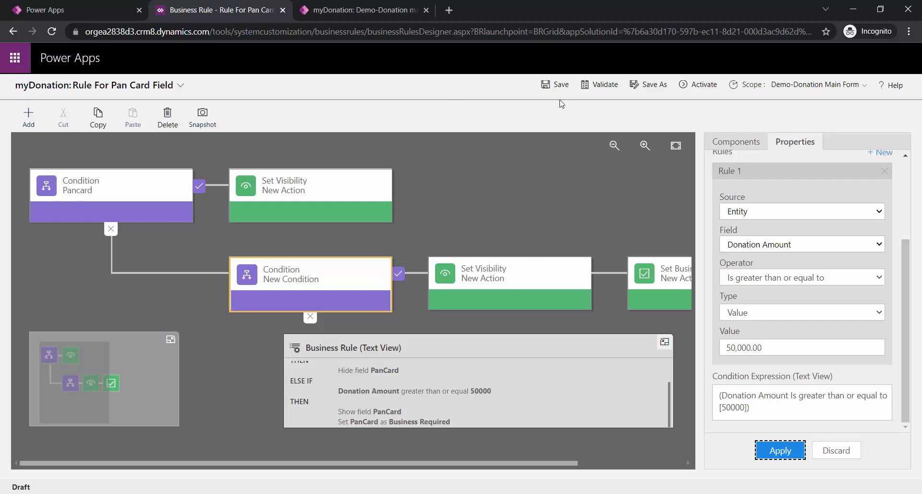
{"action": "left_click", "coordinate": [565, 86]}
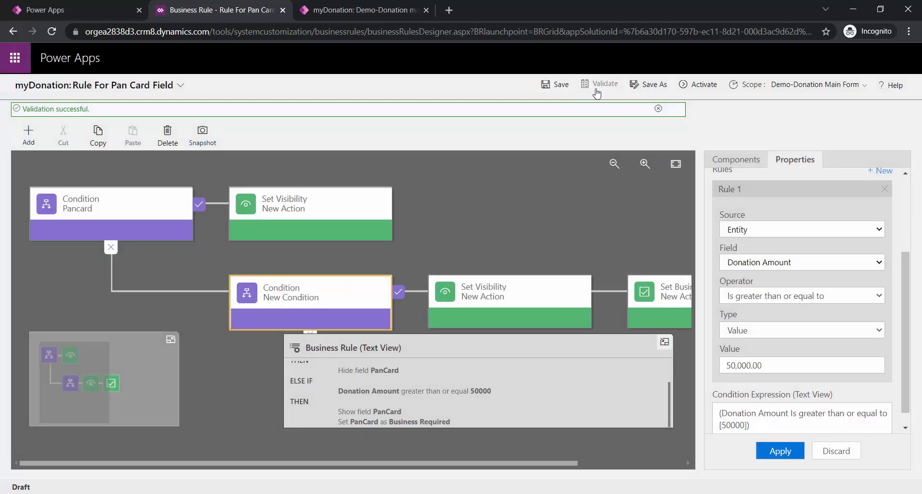
{"action": "left_click", "coordinate": [610, 88]}
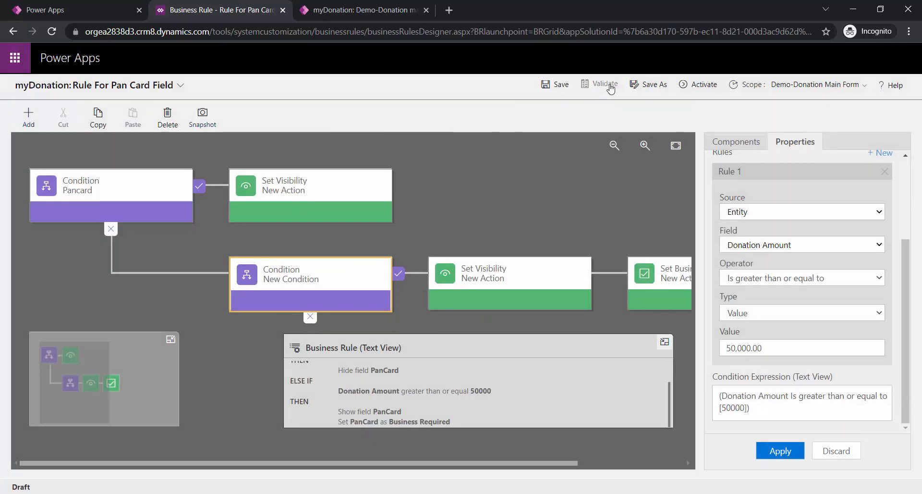
{"action": "left_click", "coordinate": [705, 86]}
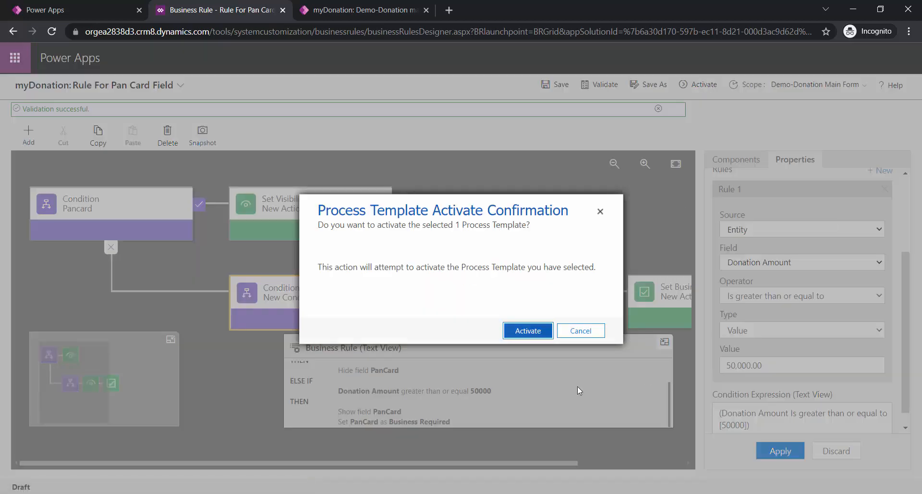
{"action": "left_click", "coordinate": [540, 330]}
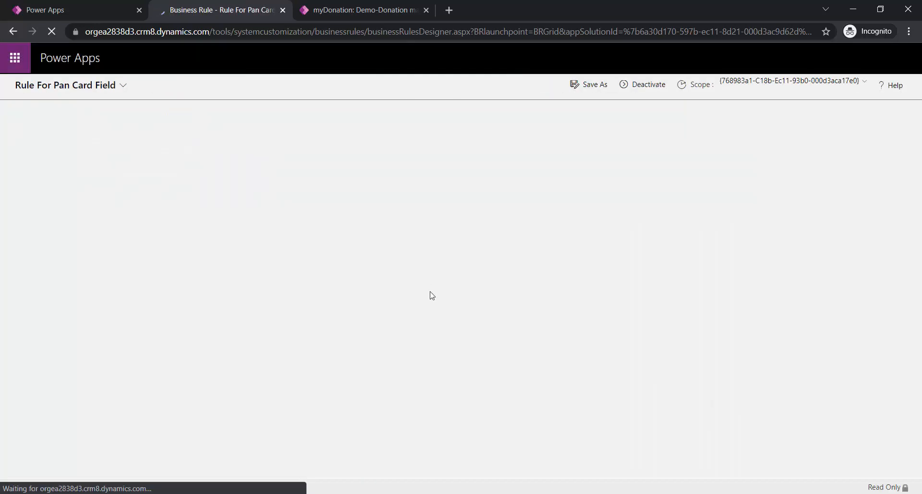
- Reload the new myDonation form and test the rule with Donation Amounts of 4 and 56
{"action": "left_click", "coordinate": [362, 10]}
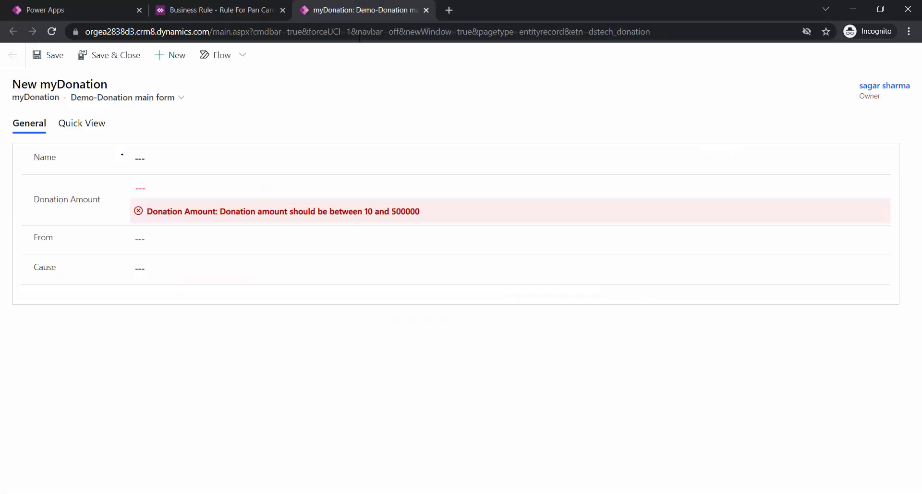
{"action": "left_click", "coordinate": [273, 36]}
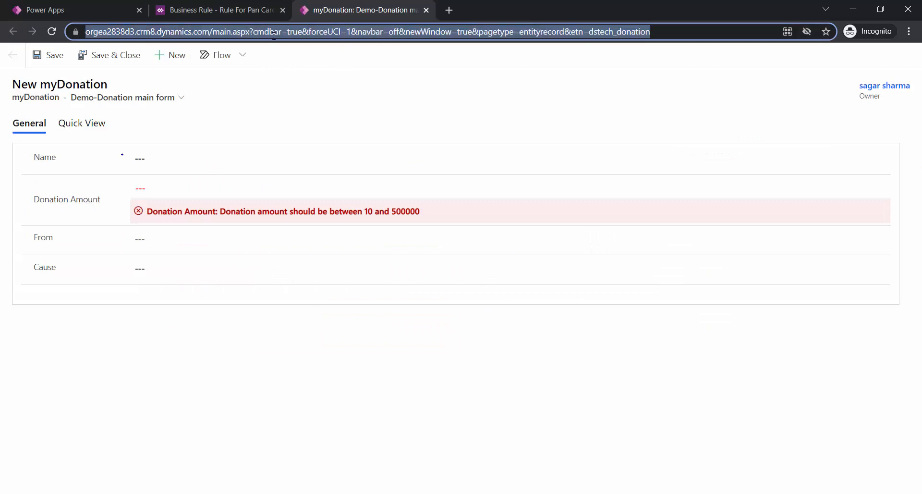
{"action": "key", "text": "Return"}
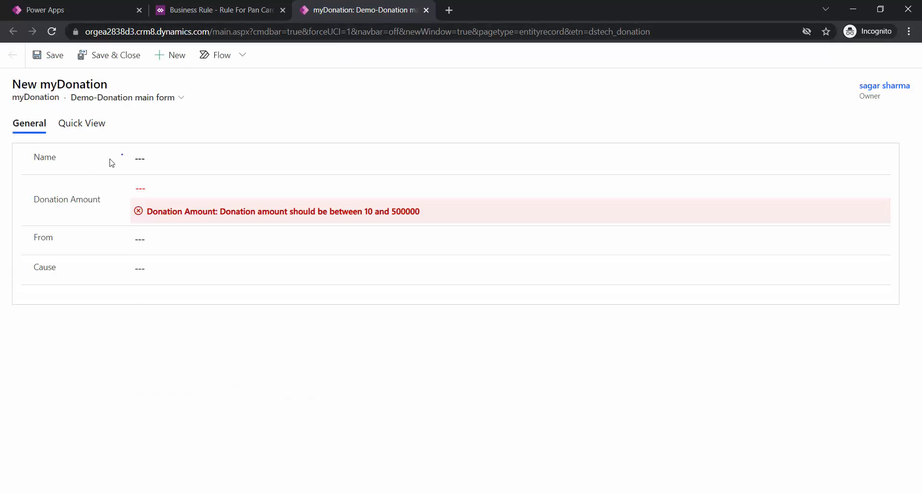
{"action": "left_click", "coordinate": [195, 186]}
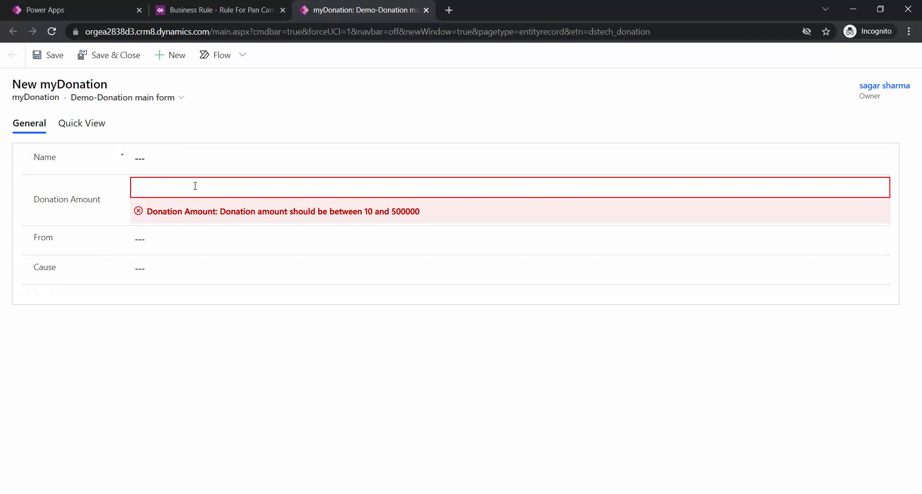
{"action": "left_click", "coordinate": [180, 366]}
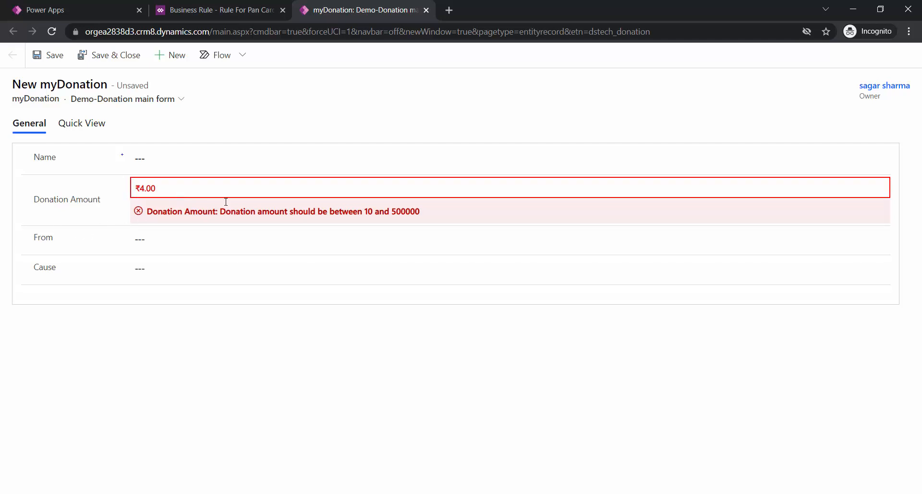
{"action": "left_click", "coordinate": [165, 187]}
{"action": "type", "text": "56"}
{"action": "left_click", "coordinate": [287, 402]}
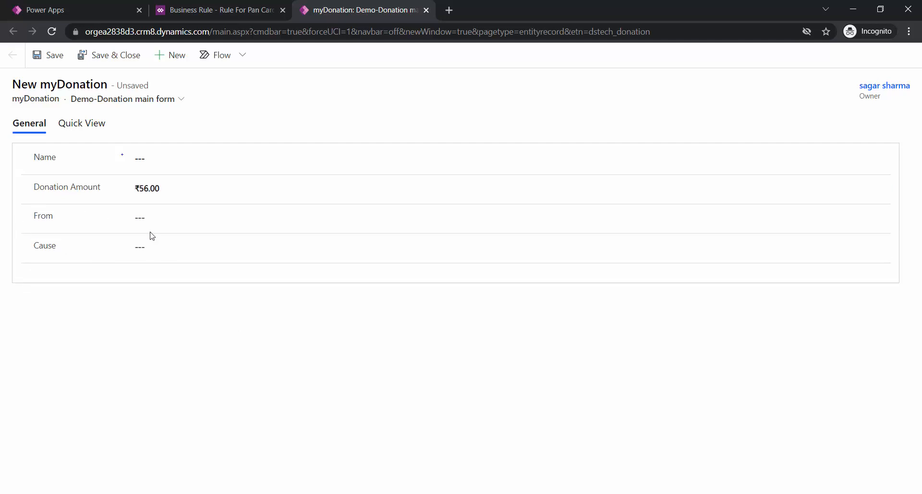
- Set the Donation Amount to 50,000 to test the PanCard field's visibility and required setting
{"action": "left_click", "coordinate": [191, 189]}
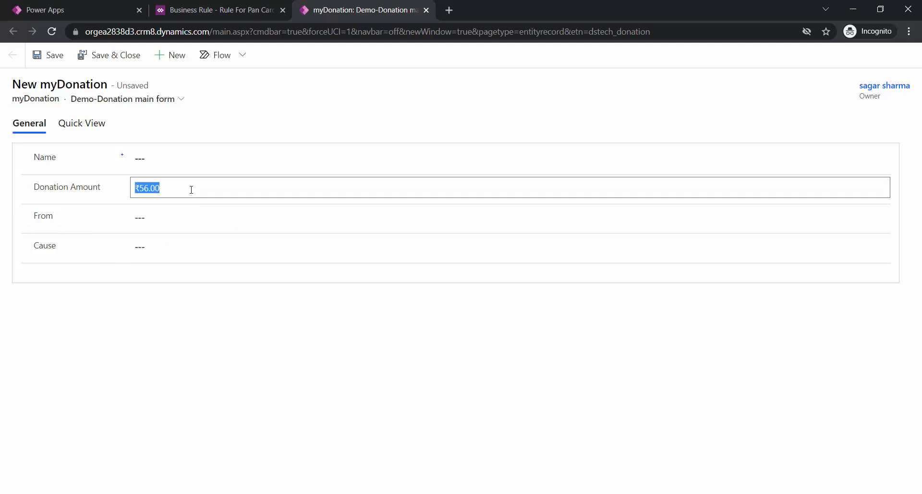
{"action": "type", "text": "50,000"}
{"action": "left_click", "coordinate": [212, 345]}
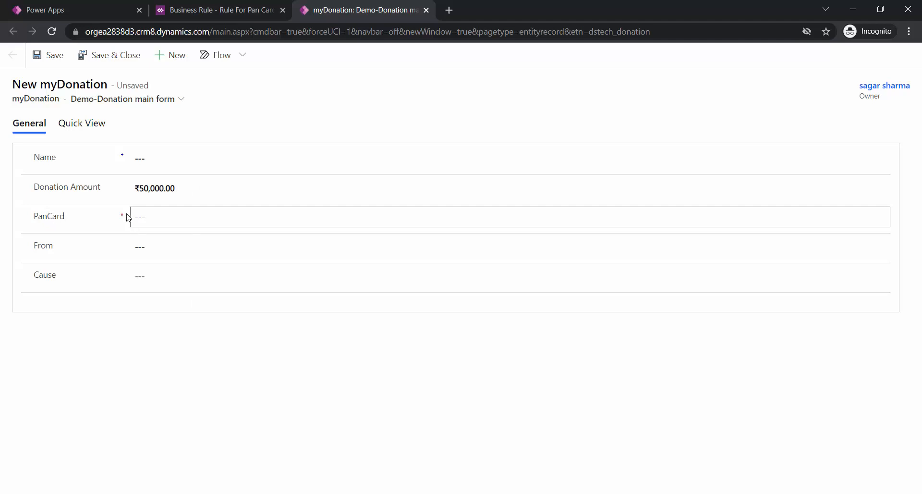
- Try to save the donation with PanCard empty, and launch DSTech_My_FundraiserApp from the solution's apps
{"action": "left_click", "coordinate": [53, 56]}
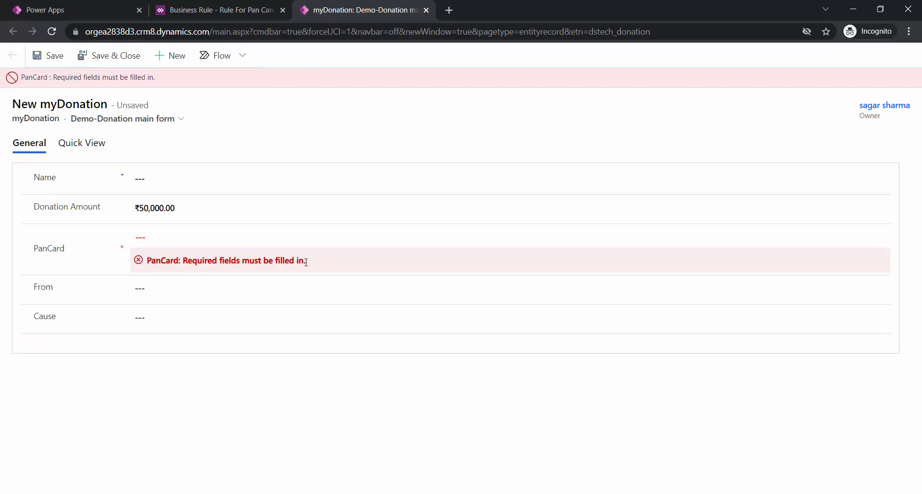
{"action": "left_click", "coordinate": [249, 13]}
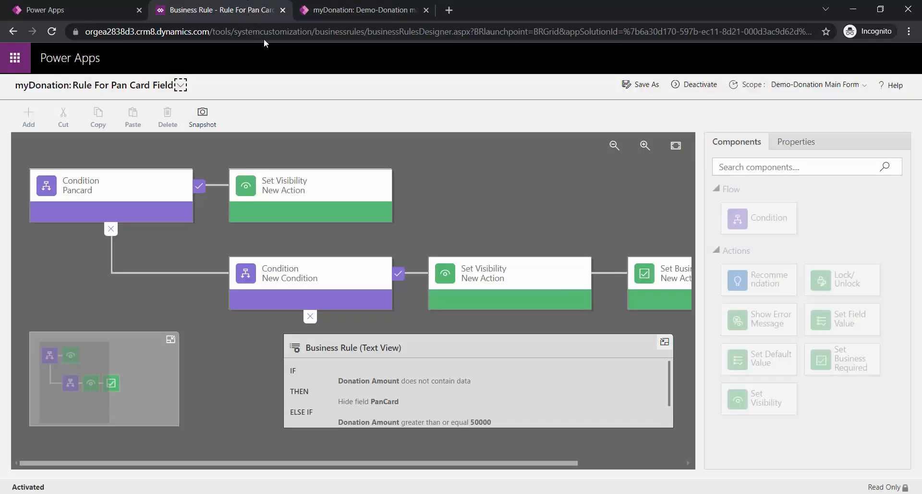
{"action": "left_click", "coordinate": [103, 11]}
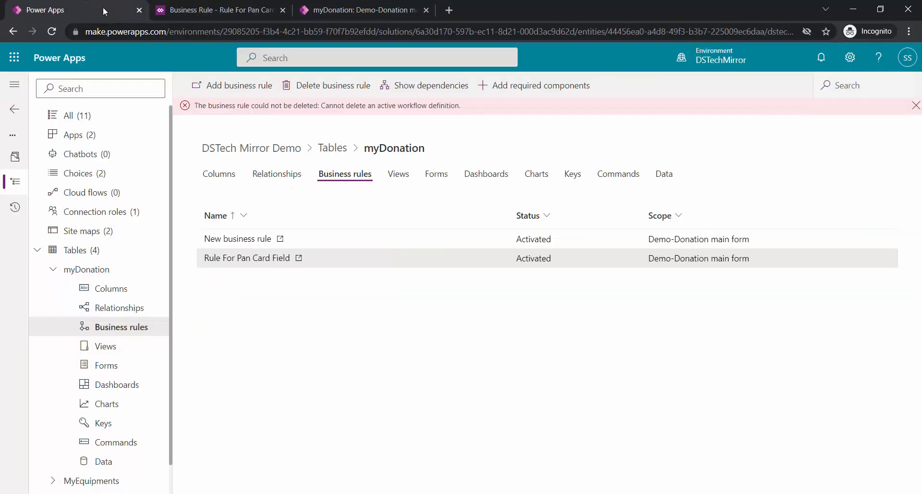
{"action": "left_click", "coordinate": [85, 140]}
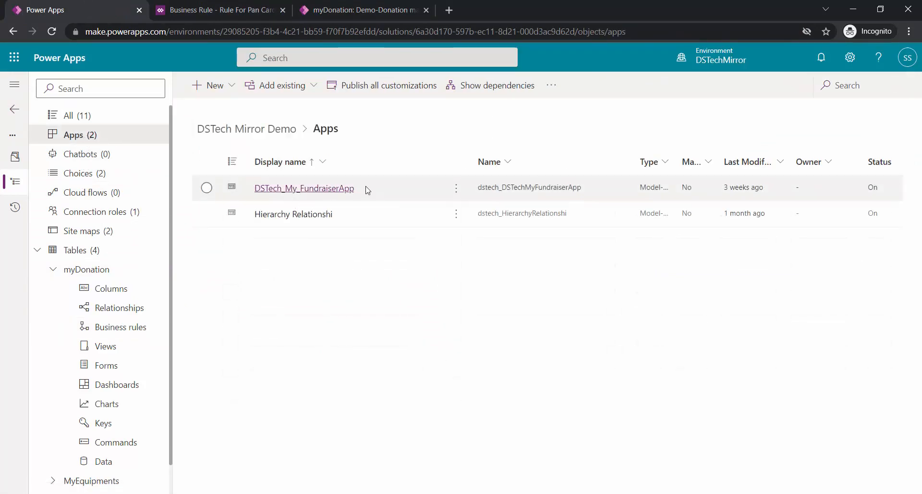
{"action": "left_click", "coordinate": [456, 191]}
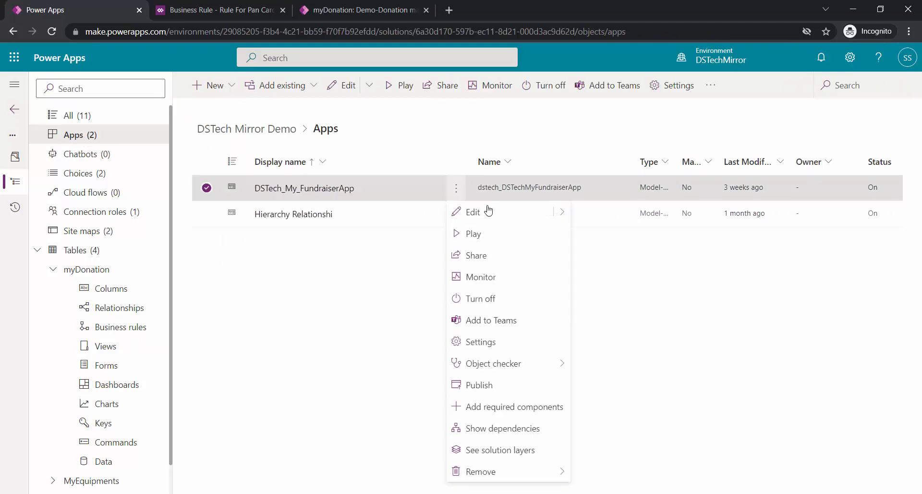
{"action": "left_click", "coordinate": [490, 234]}
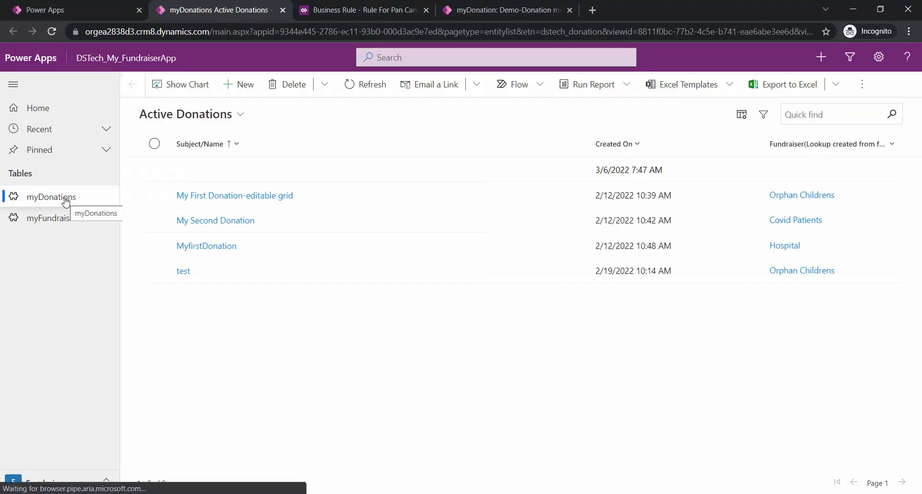
- Start a new record in myDonations and test the PanCard rule with a Donation Amount of 50
{"action": "left_click", "coordinate": [237, 90]}
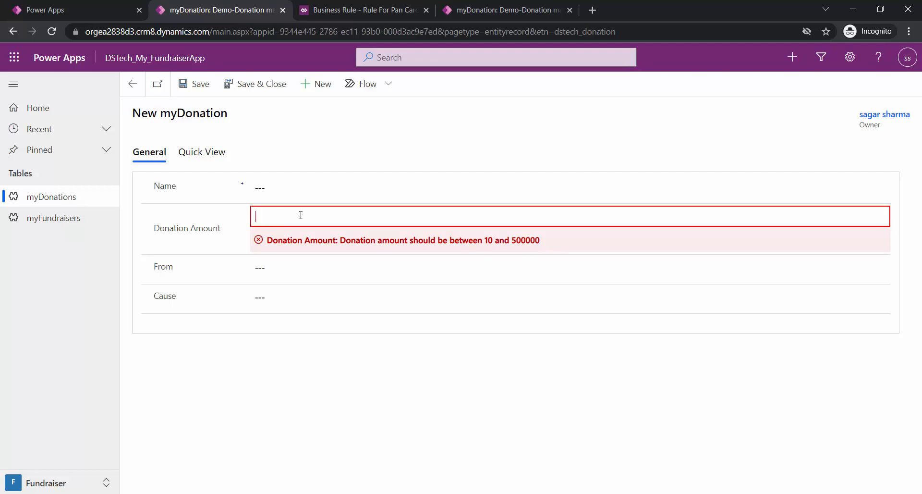
{"action": "type", "text": "50"}
{"action": "left_click", "coordinate": [305, 395]}
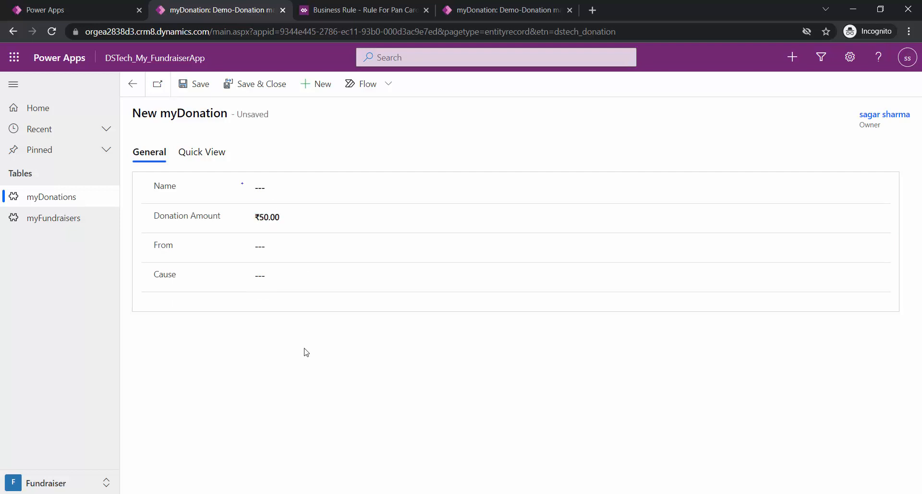
- Set the Donation Amount to 50,000 and try to save the record with PanCard empty
{"action": "left_click", "coordinate": [306, 221]}
{"action": "type", "text": "5"}
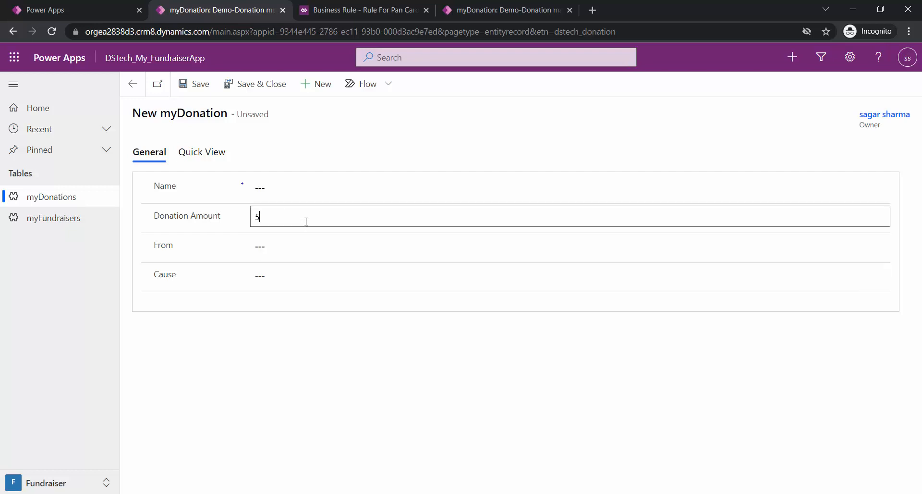
{"action": "type", "text": "0,000"}
{"action": "left_click", "coordinate": [345, 397]}
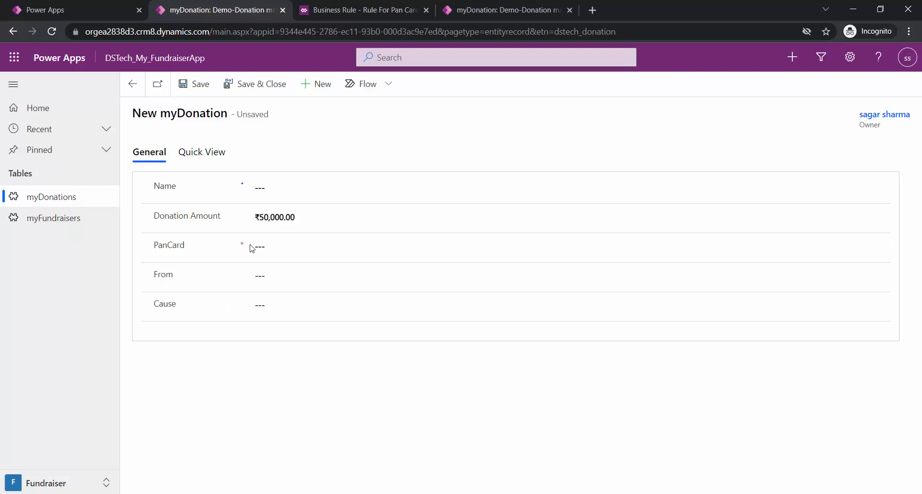
{"action": "left_click", "coordinate": [207, 88]}
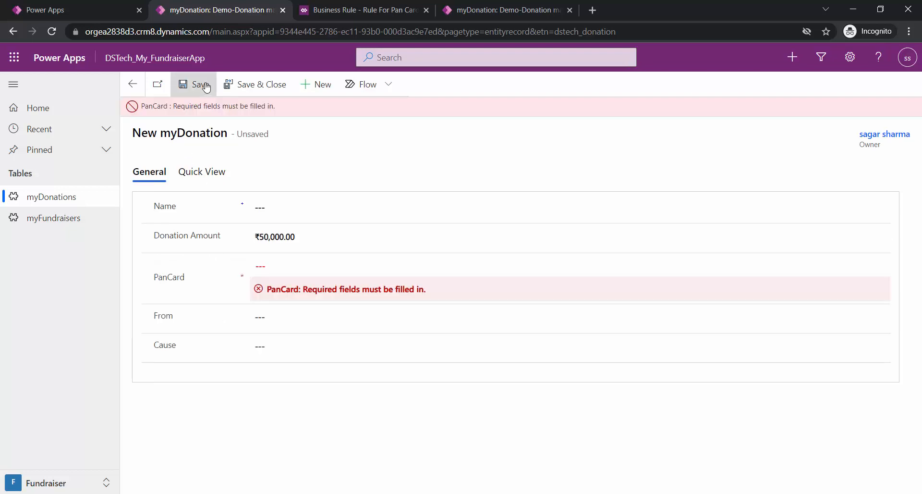
- Complete the donation with Name test, a placeholder PanCard, the test user as From and Hospital as Cause, and save and close it
{"action": "left_click", "coordinate": [295, 210]}
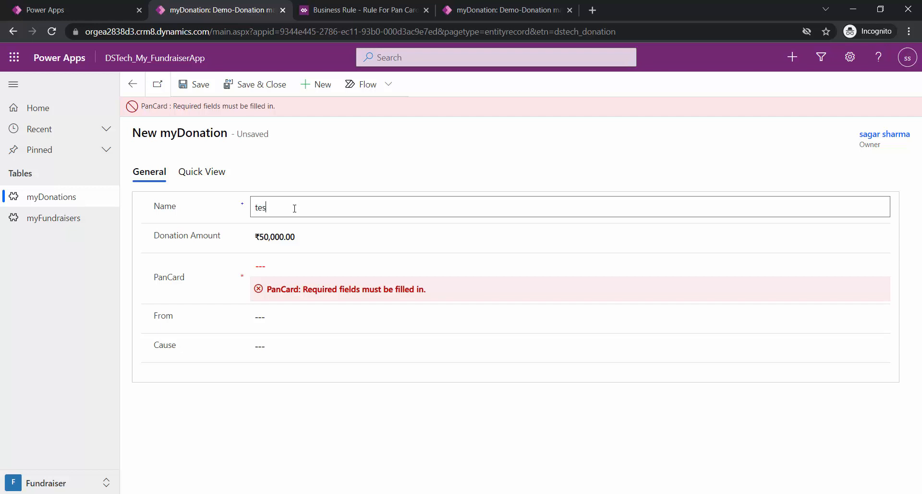
{"action": "left_click", "coordinate": [325, 321]}
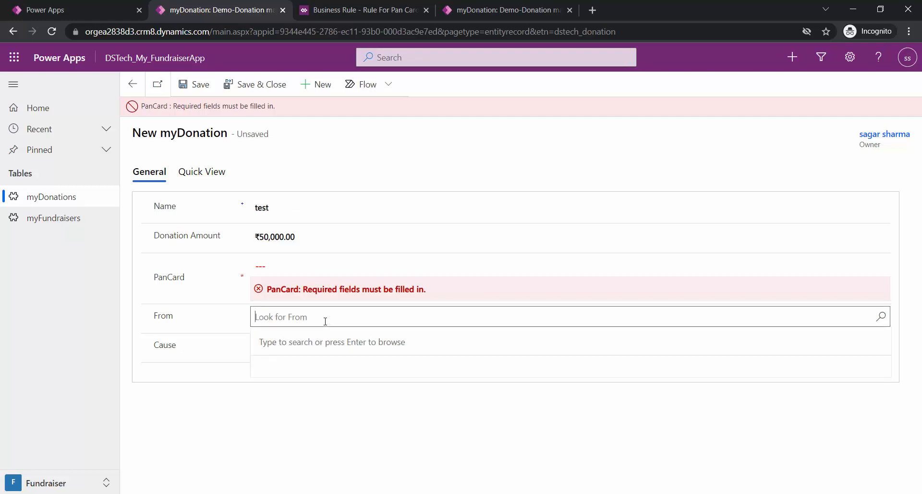
{"action": "type", "text": "testuser"}
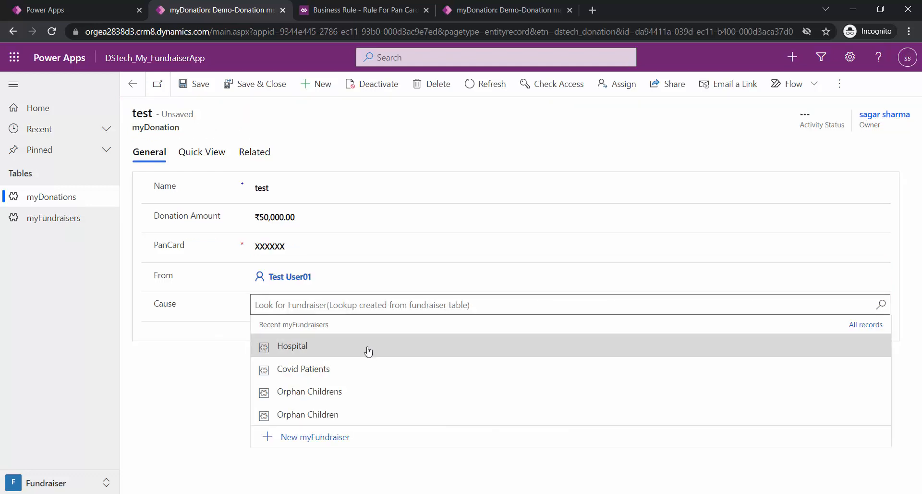
{"action": "left_click", "coordinate": [368, 351]}
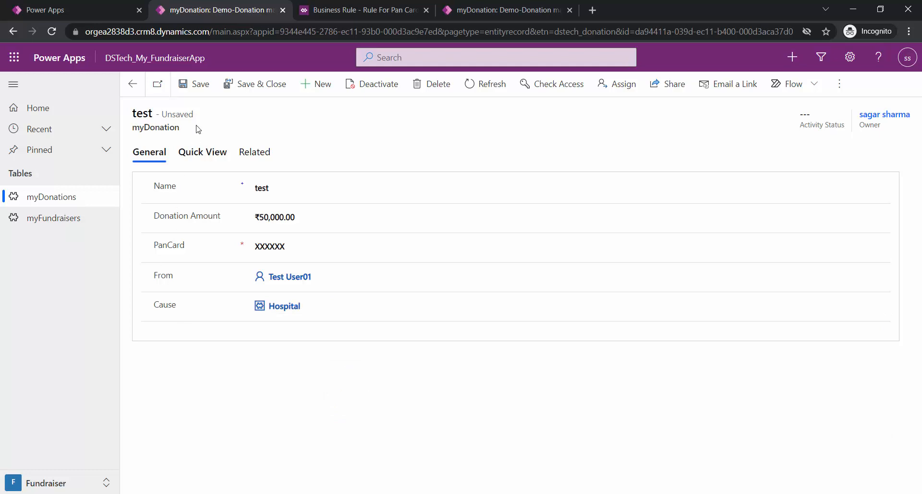
{"action": "left_click", "coordinate": [204, 93]}
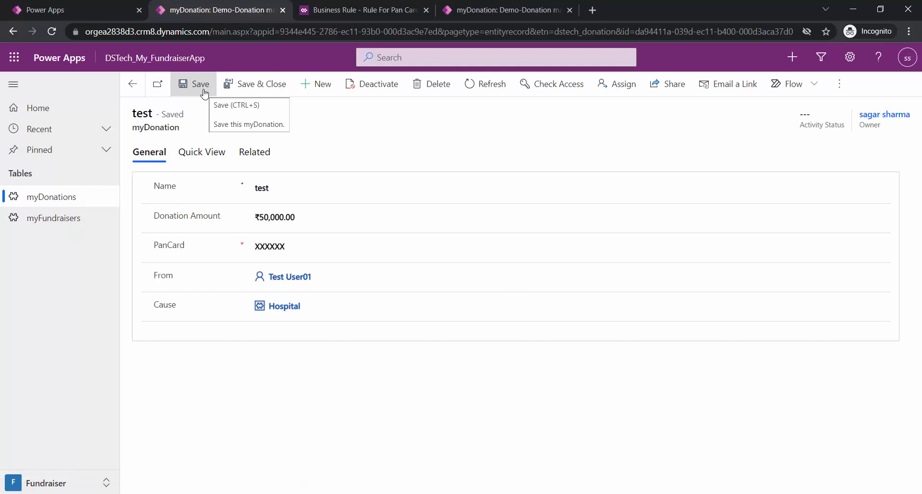
{"action": "left_click", "coordinate": [254, 89]}
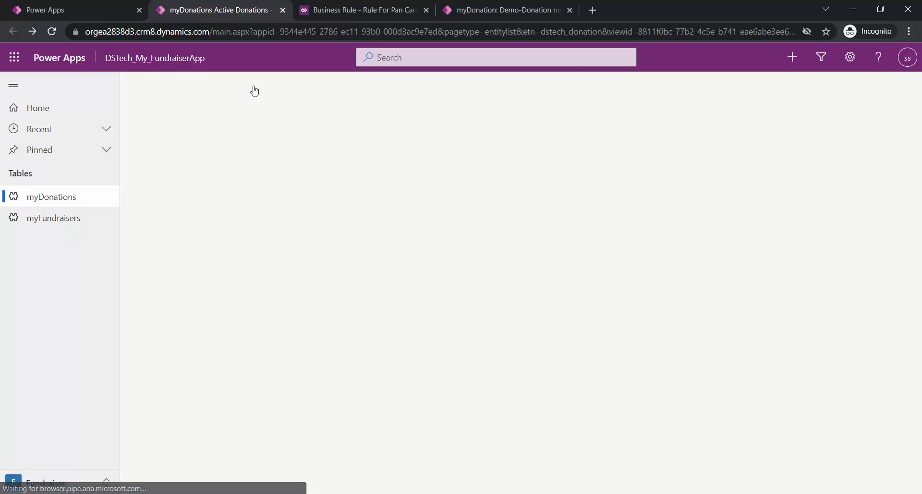
- Open the new test donation with the Hospital cause from the Active Donations list to check its saved values
{"action": "left_click", "coordinate": [52, 195]}
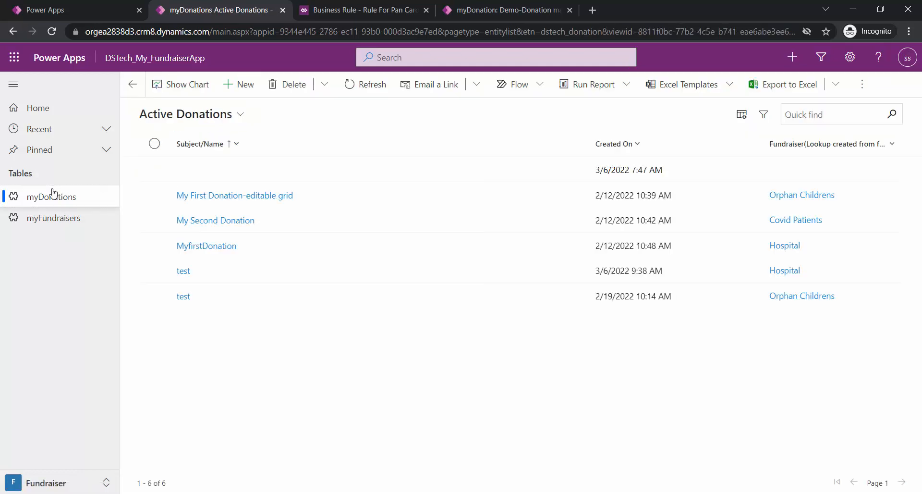
{"action": "left_click", "coordinate": [502, 271]}
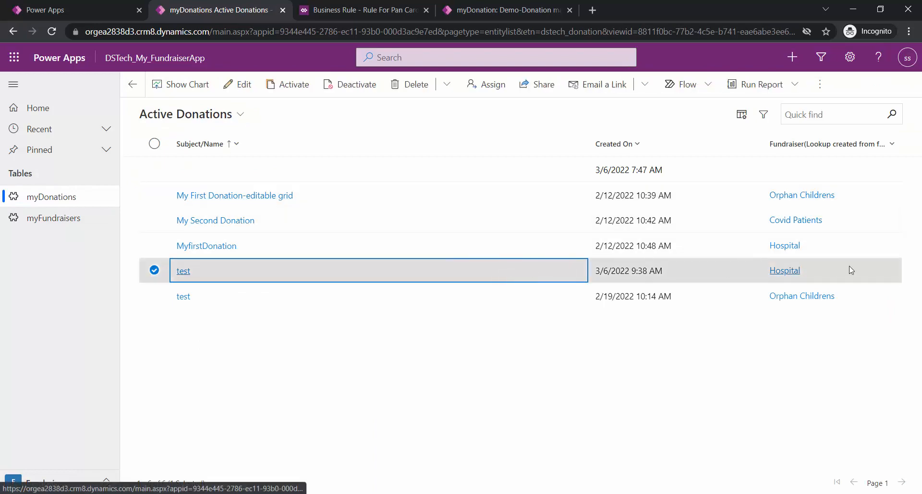
{"action": "left_click", "coordinate": [181, 272]}
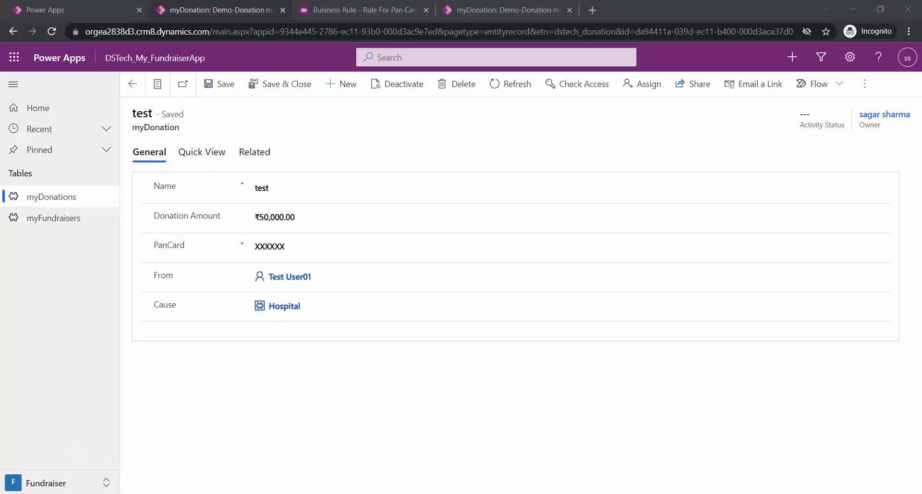
- Return to the Rule For Pan Card Field designer and review its conditions, actions and available components
{"action": "left_click", "coordinate": [336, 9]}
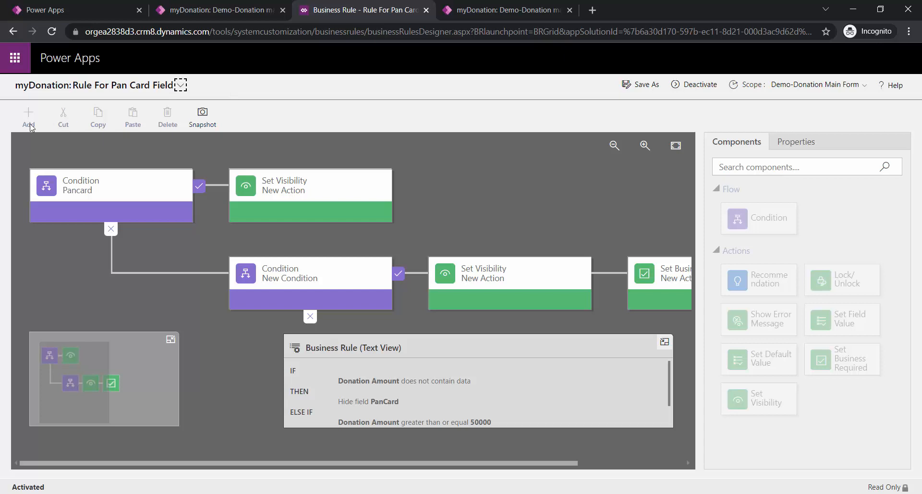
{"action": "left_click", "coordinate": [509, 284]}
{"action": "left_click", "coordinate": [737, 142]}
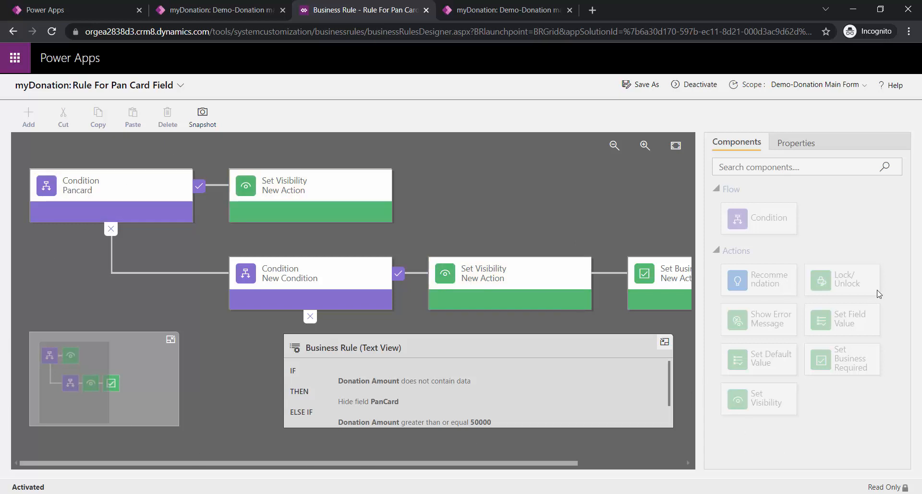
- Switch to the PowerPoint presentation and append ", canvas app" to the Table scope's description on slide 32
{"action": "key", "text": "alt+Tab"}
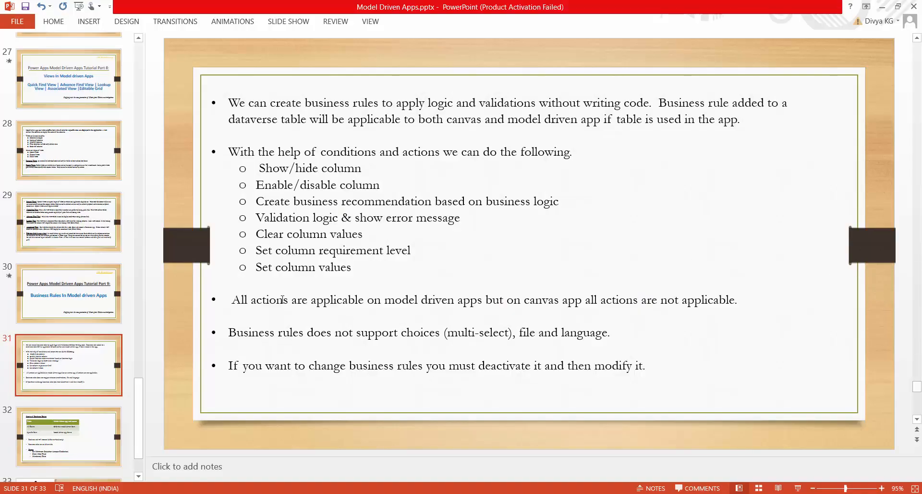
{"action": "left_click", "coordinate": [84, 417]}
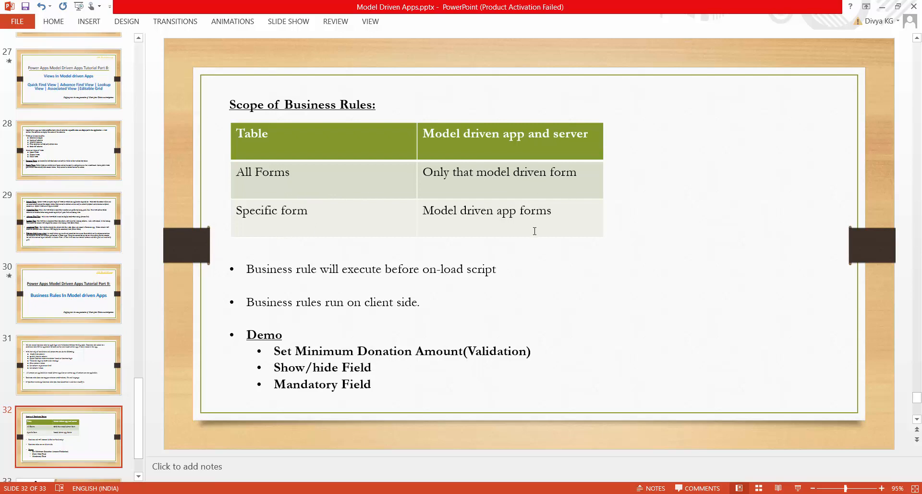
{"action": "left_click", "coordinate": [264, 132]}
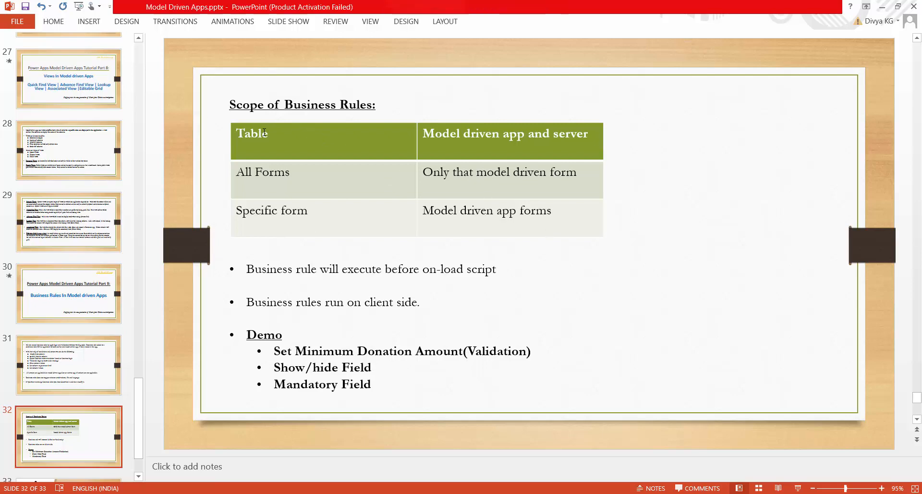
{"action": "left_click", "coordinate": [590, 133]}
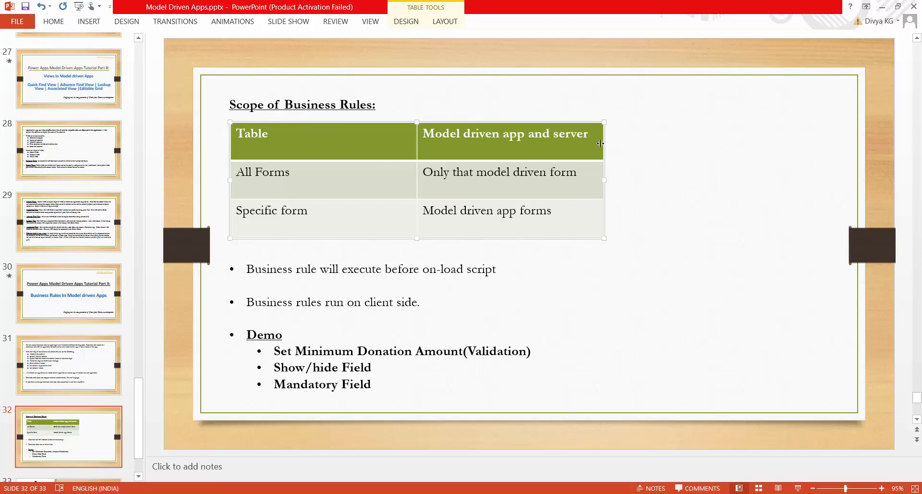
{"action": "type", "text": ", canvas app"}
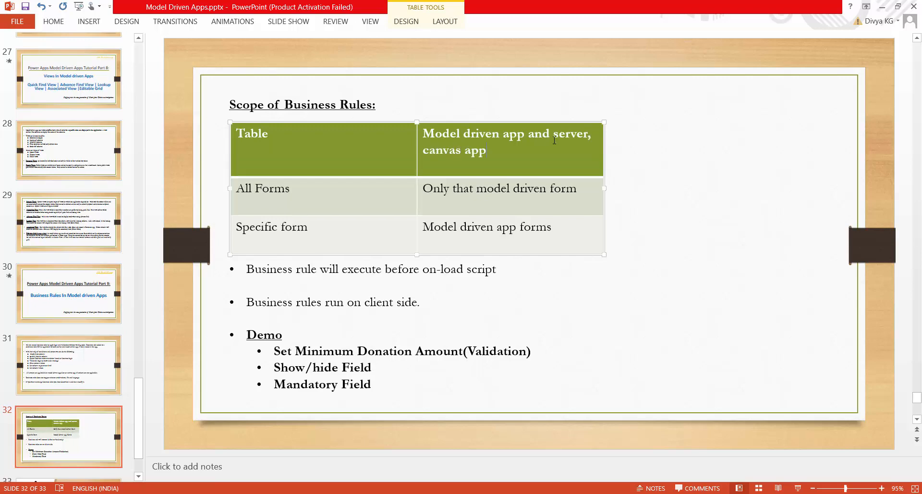